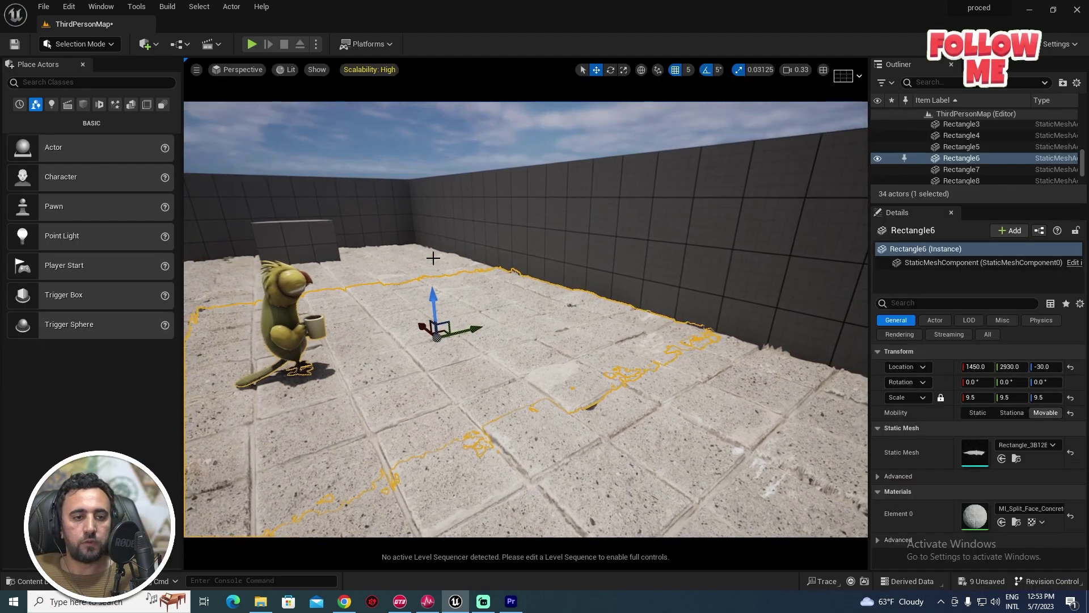
Place a trial cube by the wall, flatten it and raise it above the floor
left_click(82, 105)
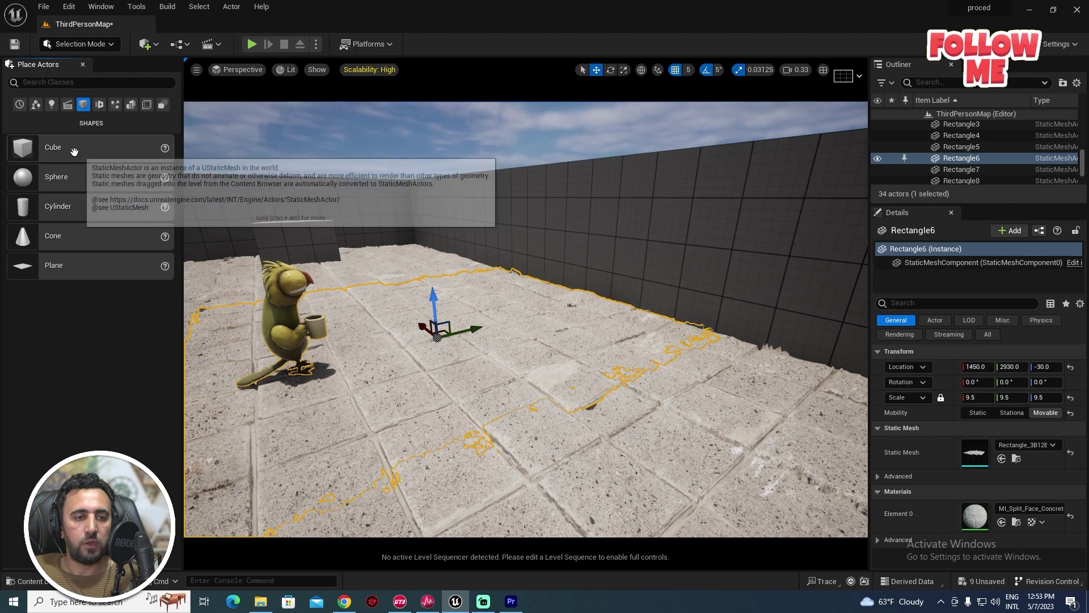
mouse_move(53, 147)
left_mouse_down()
mouse_move(641, 333)
mouse_move(616, 273)
left_mouse_up()
key("r")
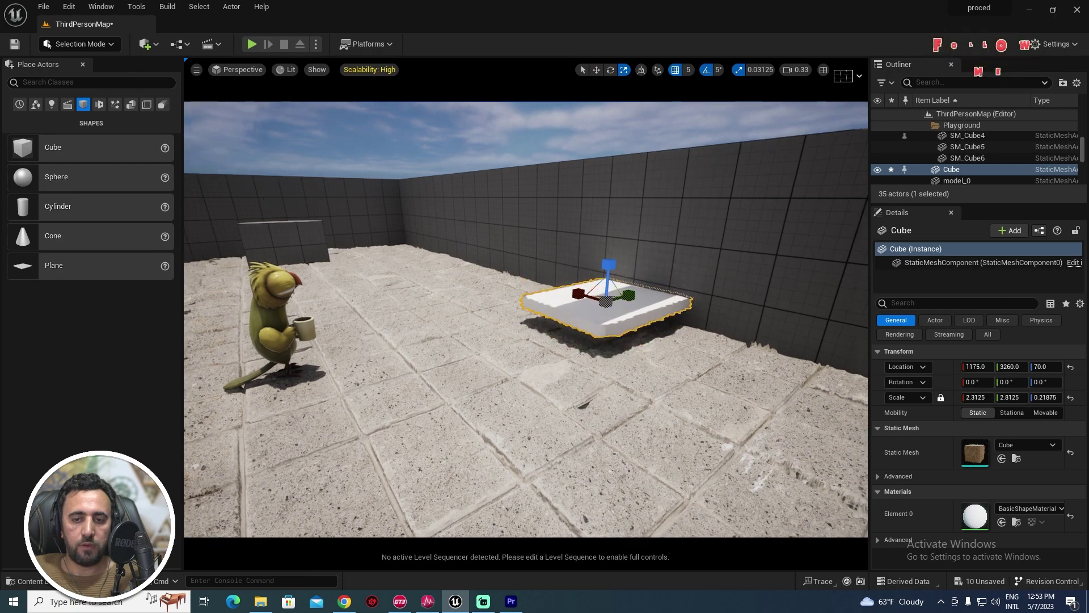
mouse_move(616, 273)
right_mouse_down()
mouse_move(612, 376)
mouse_move(511, 341)
right_mouse_up()
left_click(613, 376)
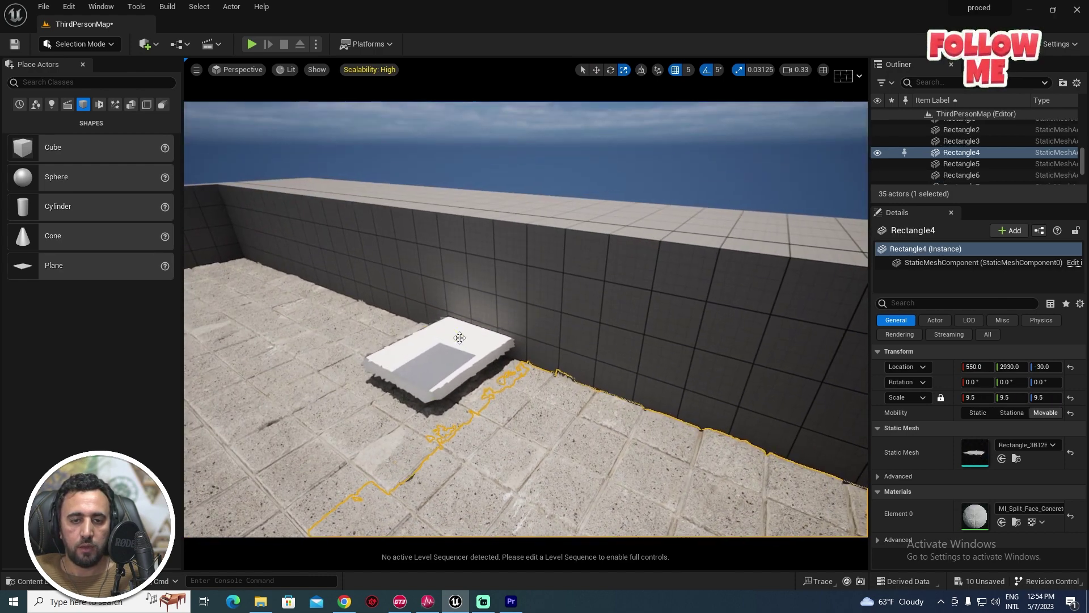
left_click(437, 358)
key("w")
left_click_drag(434, 312, 451, 201)
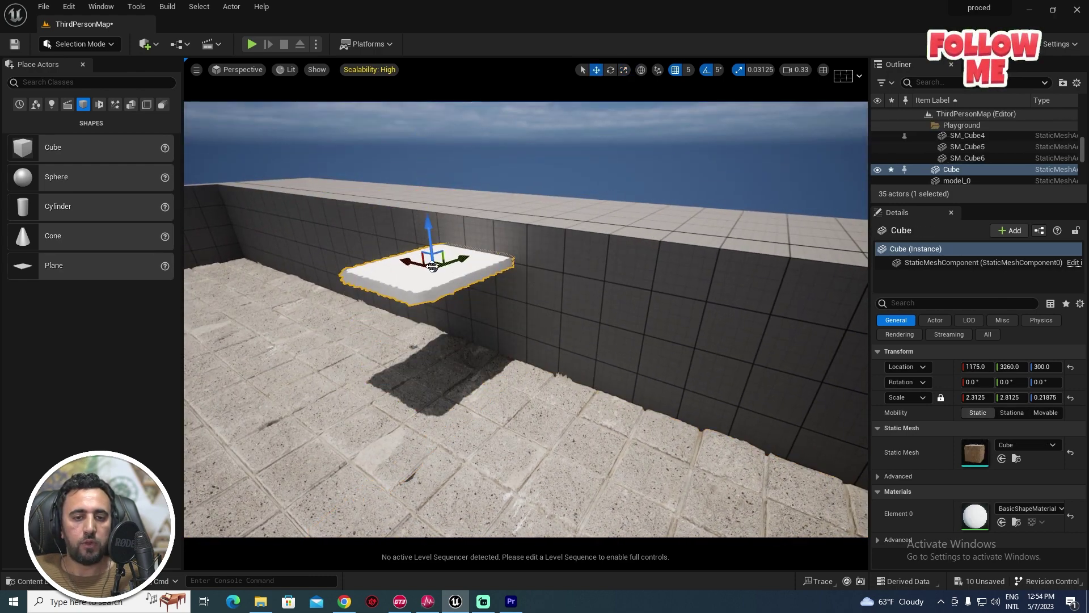
Delete the trial cube and bring up the Content Drawer at NewFolder
key("Delete")
left_click(432, 262)
key("ctrl+space")
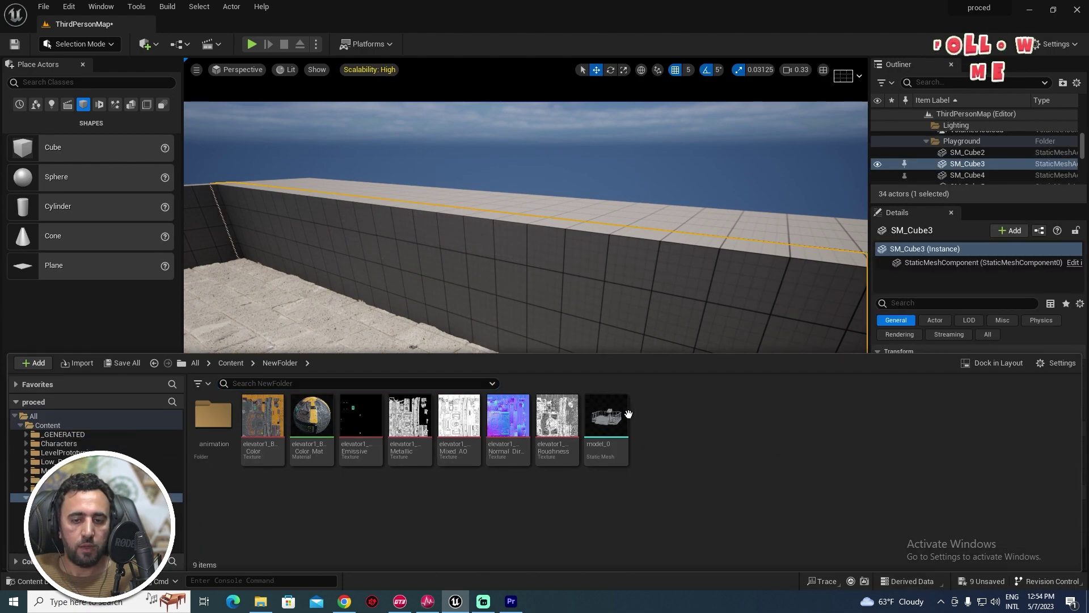
Place model_0 on the floor by the wall and scale it to about 15.03
left_click_drag(628, 413, 406, 339)
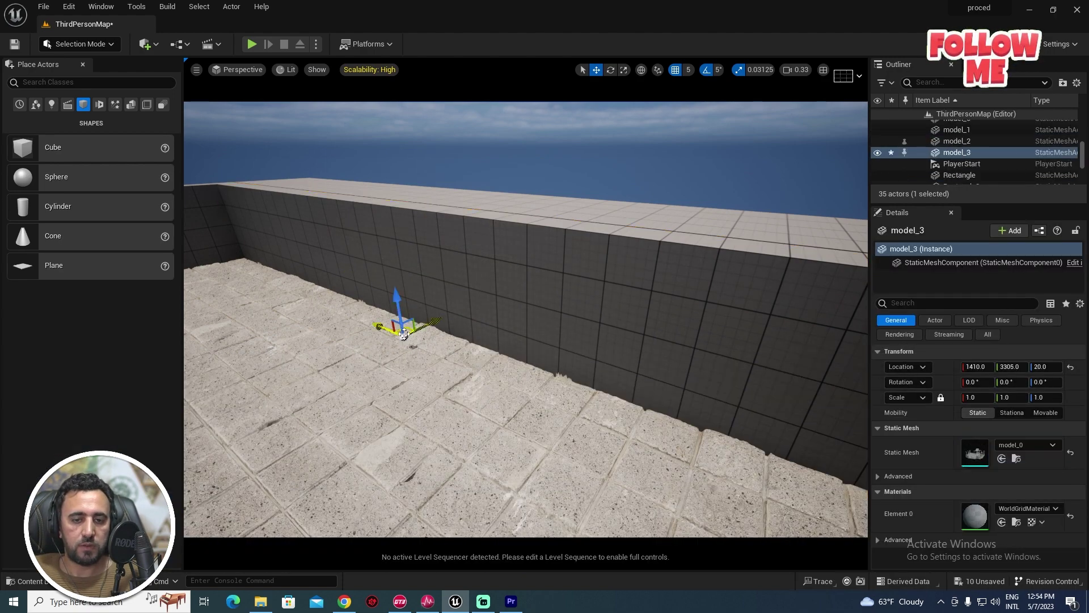
mouse_move(400, 328)
left_mouse_down()
mouse_move(431, 295)
mouse_move(402, 298)
left_mouse_up()
key("f")
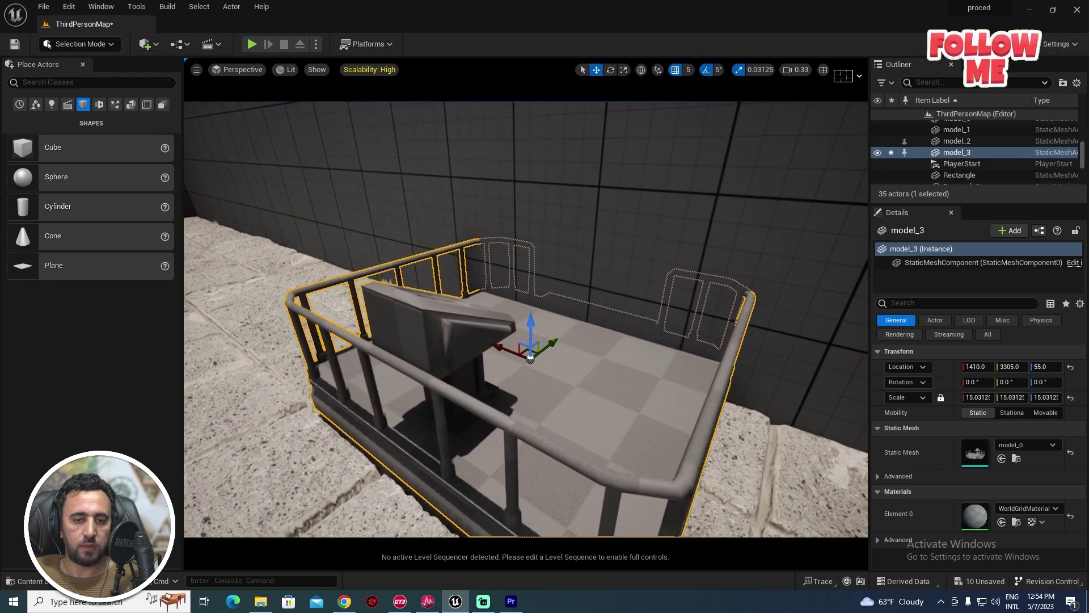
key("r")
Apply the elevator1_Base_Color_Mat material to the elevator model
key("ctrl+space")
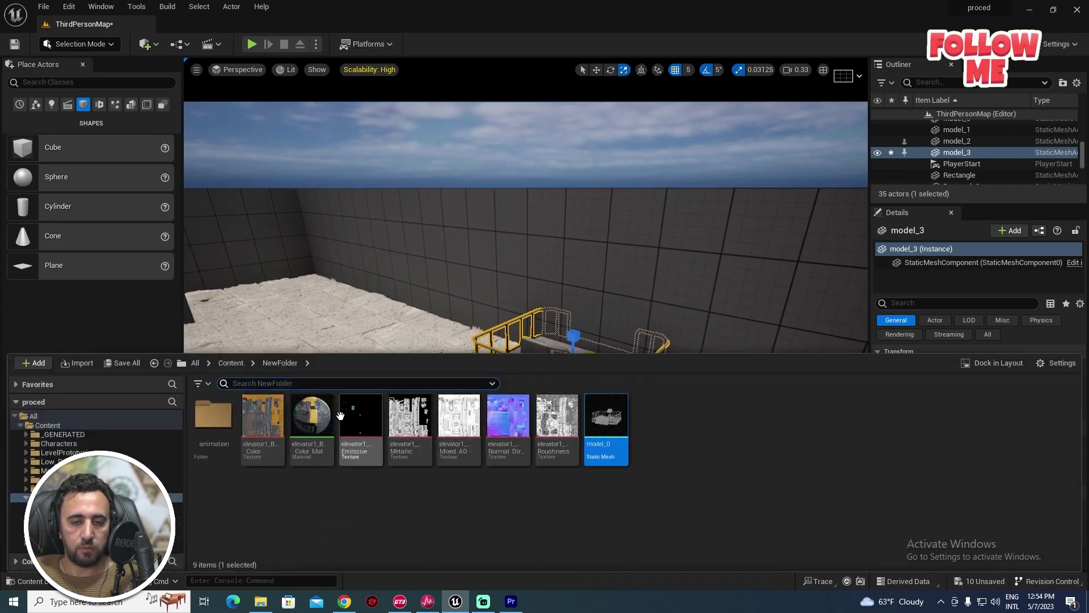
left_click_drag(312, 417, 531, 328)
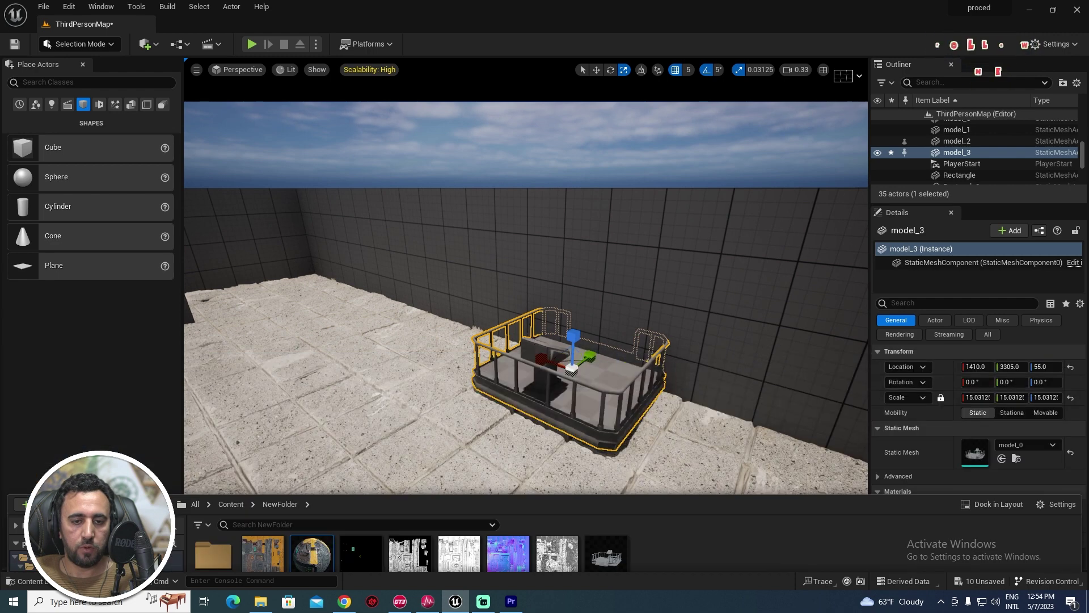
left_click(536, 412)
left_click(536, 412)
key("ctrl+space")
left_click_drag(310, 423, 538, 348)
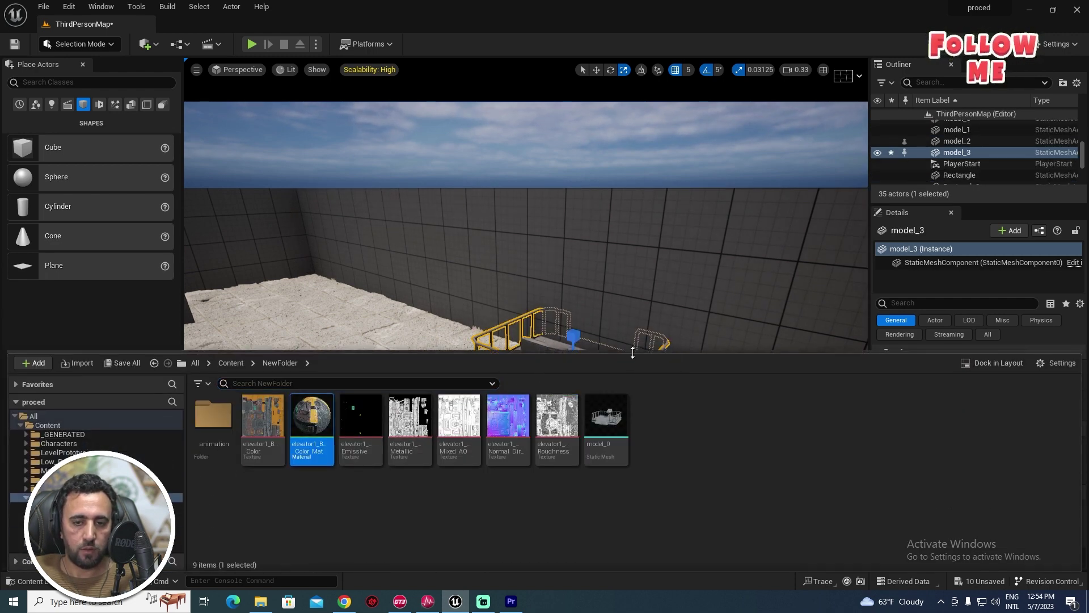
left_click_drag(631, 354, 632, 428)
left_click(676, 498)
left_click_drag(317, 484, 524, 366)
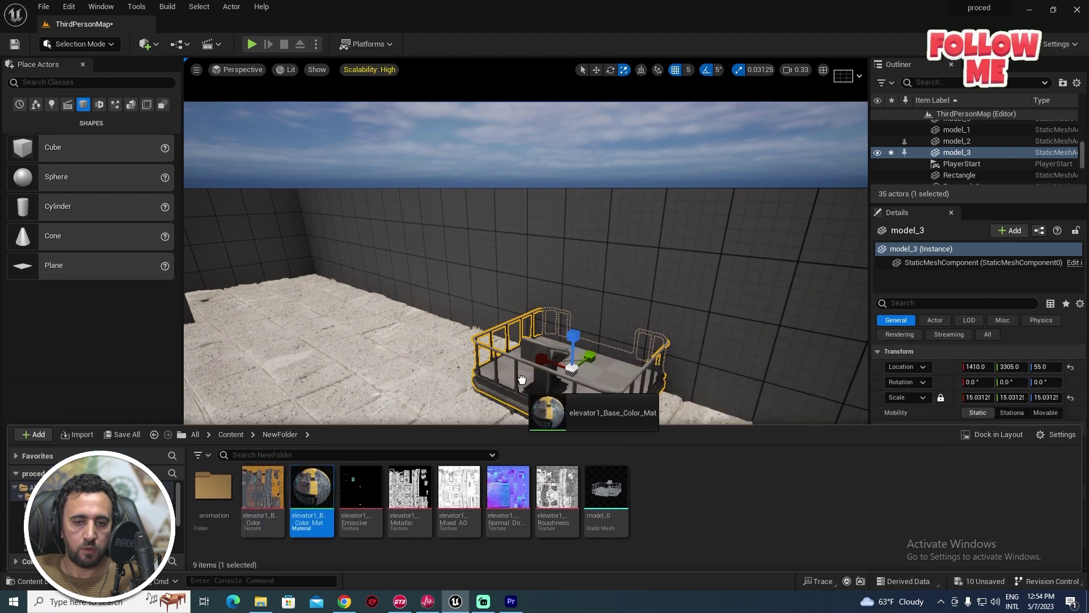
left_click(713, 428)
right_click_drag(713, 429, 500, 373)
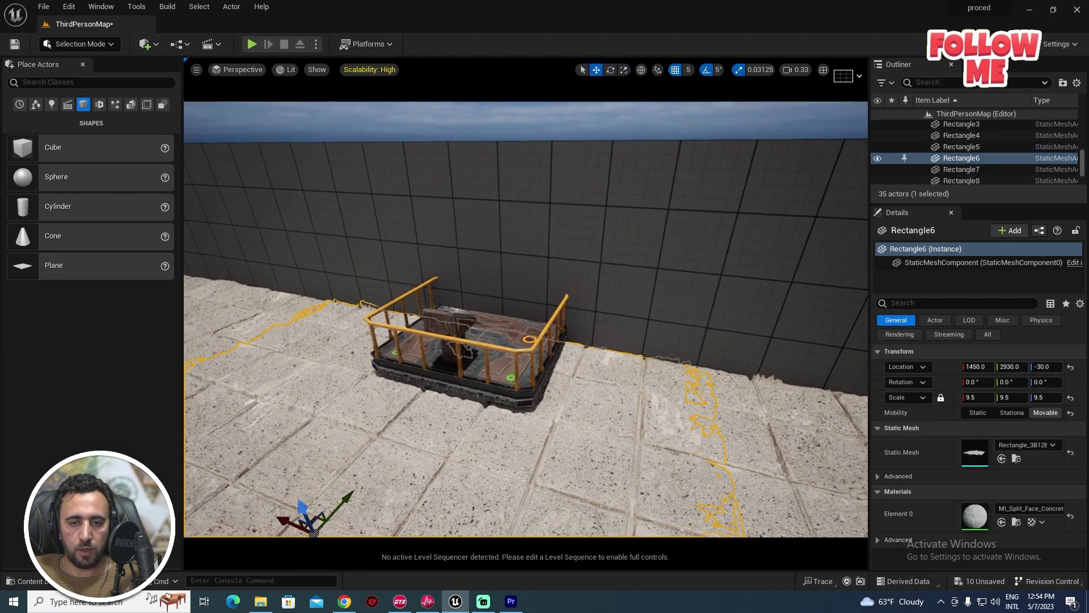
Rotate model_3 about 180° on Z and raise it to Z 230
left_click(500, 372)
key("e")
mouse_move(499, 373)
left_mouse_down()
mouse_move(561, 347)
mouse_move(553, 363)
left_mouse_up()
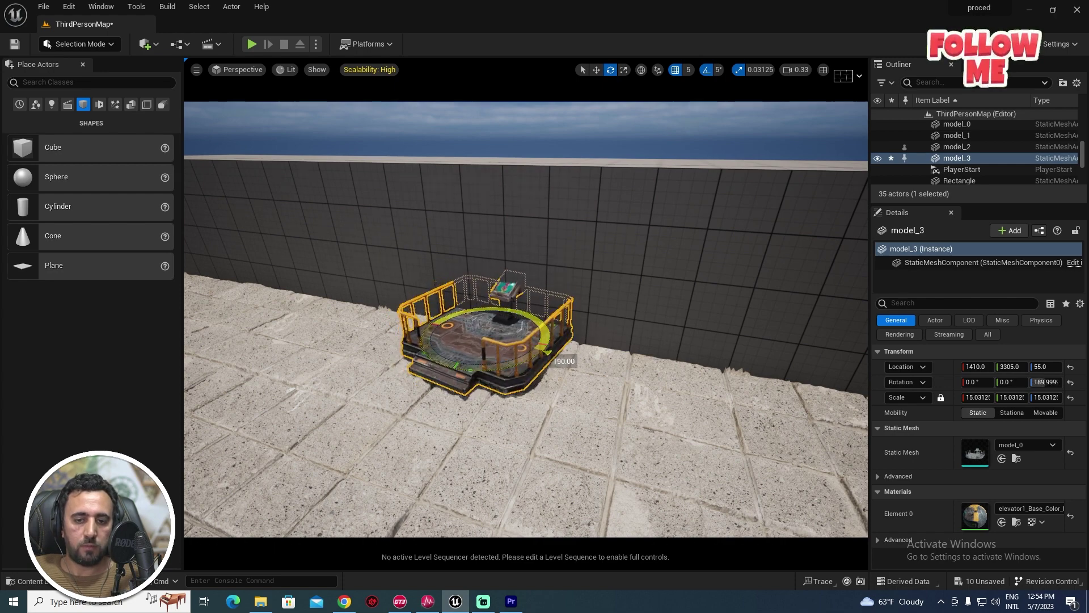
key("w")
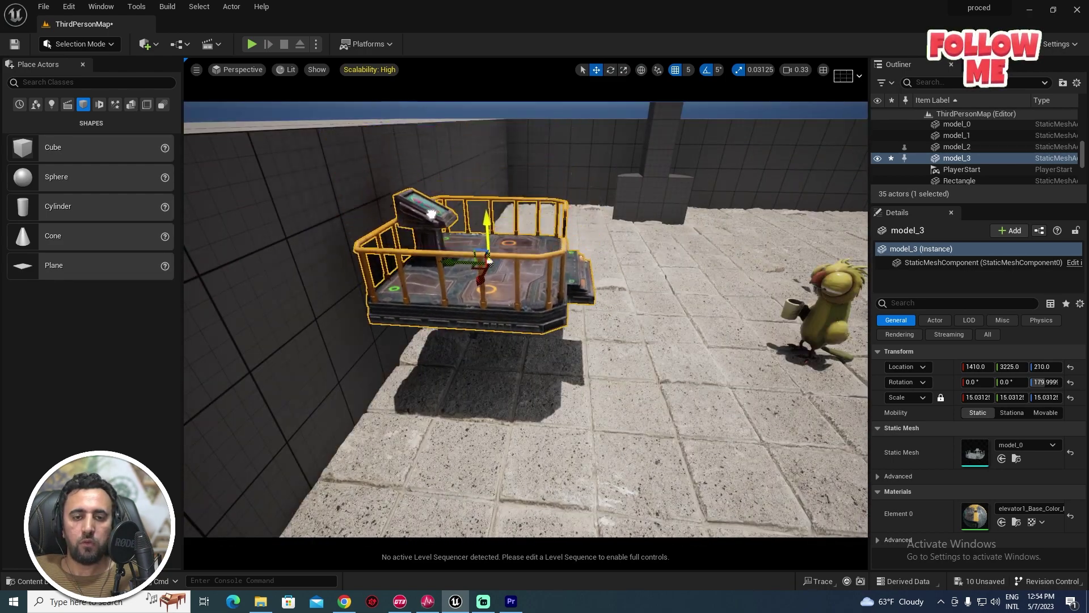
left_click_drag(491, 309, 489, 281)
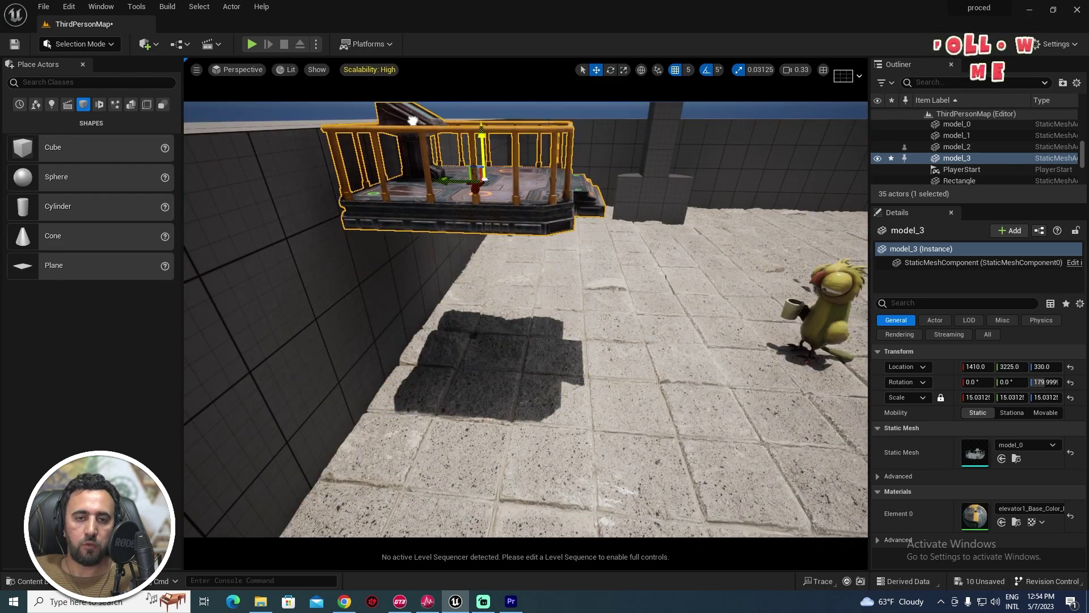
left_click_drag(423, 260, 423, 170)
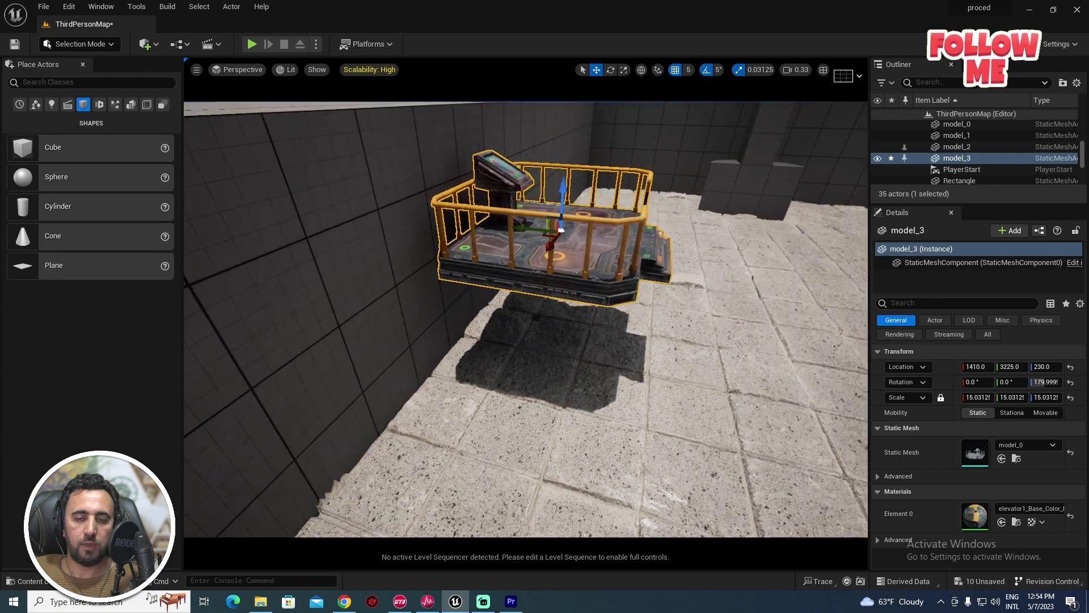
Stretch the small wall block SM_Cube12 to a Z scale of 6.78
mouse_move(423, 171)
right_mouse_down()
mouse_move(421, 432)
mouse_move(431, 397)
right_mouse_up()
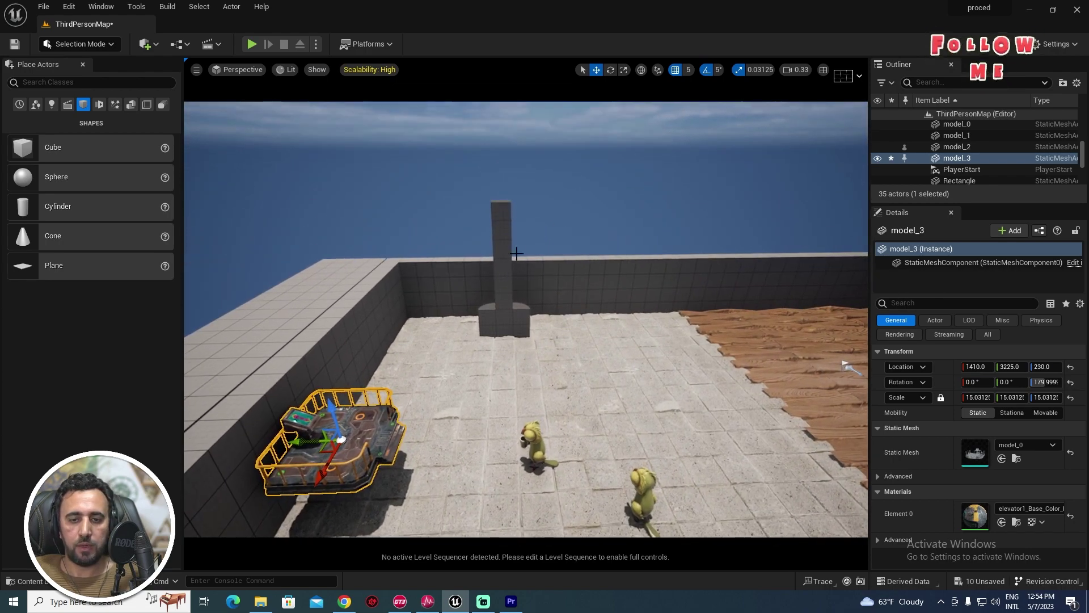
scroll(587, 203, "down", 2)
left_click(570, 267)
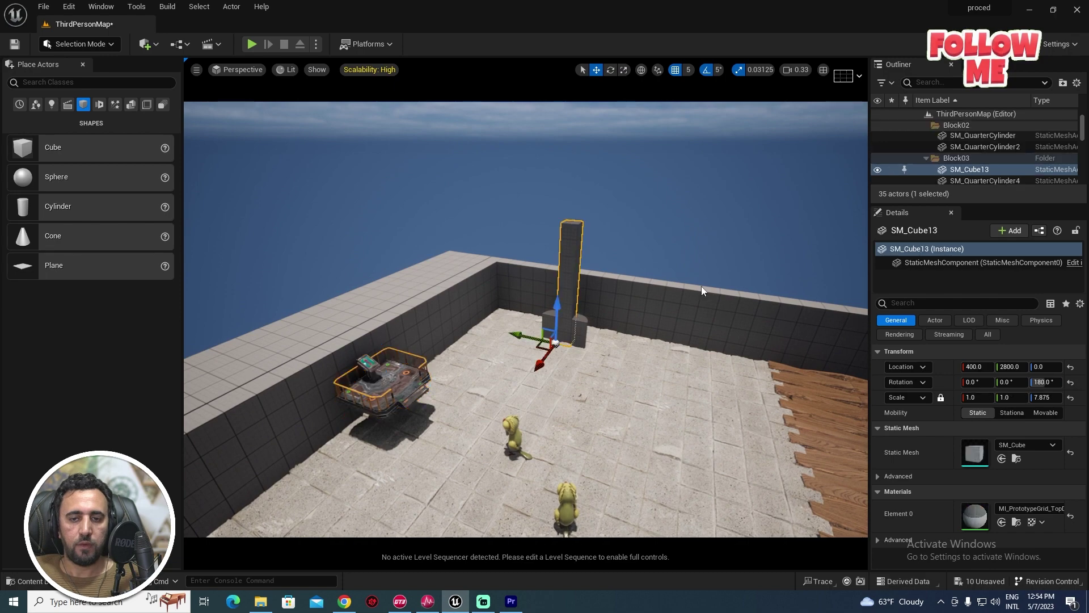
right_click_drag(570, 267, 570, 227)
right_click_drag(570, 363, 575, 374)
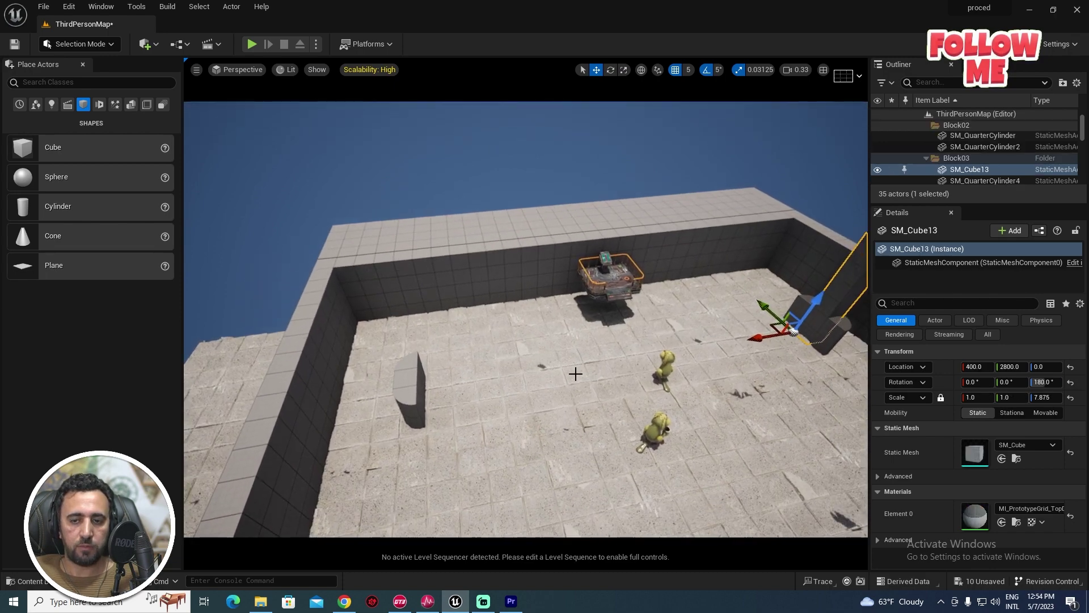
left_click(418, 385)
key("e")
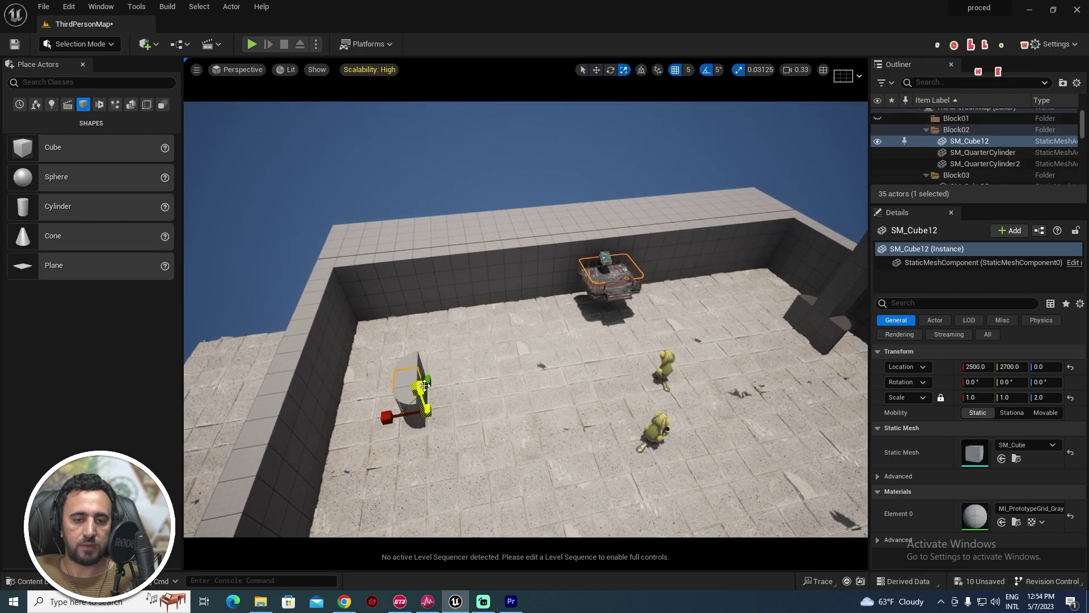
right_click_drag(671, 495, 664, 491)
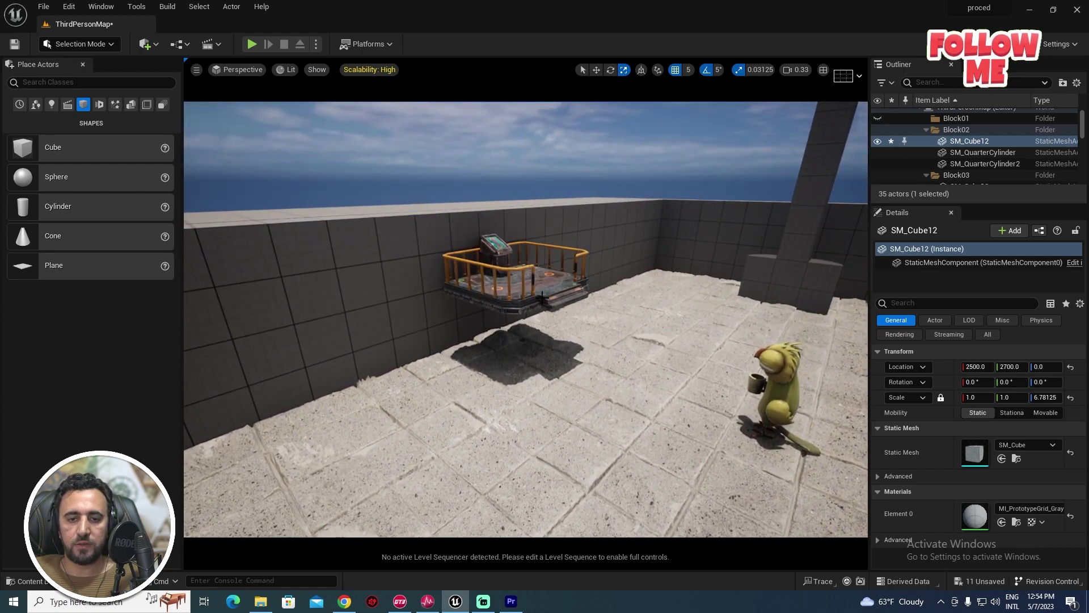
left_click(522, 275)
left_click(452, 380)
key("ctrl+space")
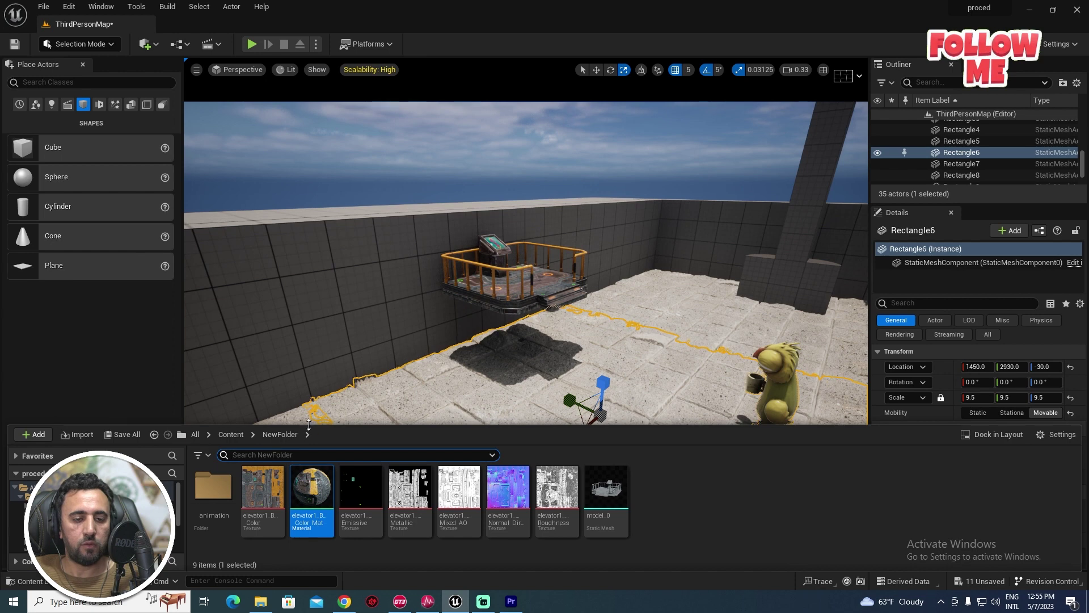
Create a new folder inside the animation folder
left_click_drag(309, 424, 308, 346)
left_click(60, 498)
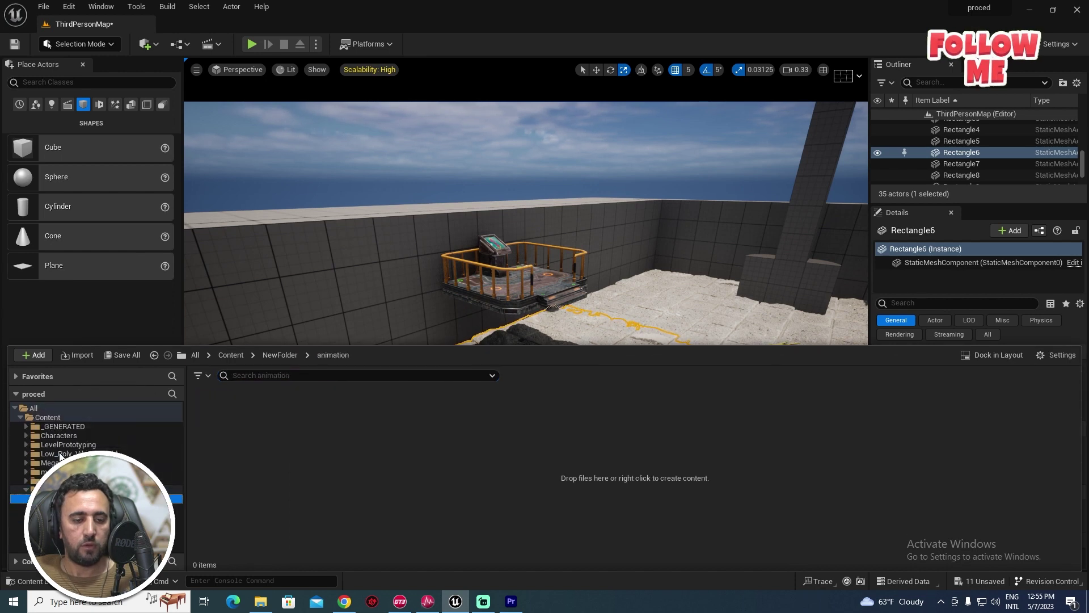
left_click(38, 355)
left_click(113, 223)
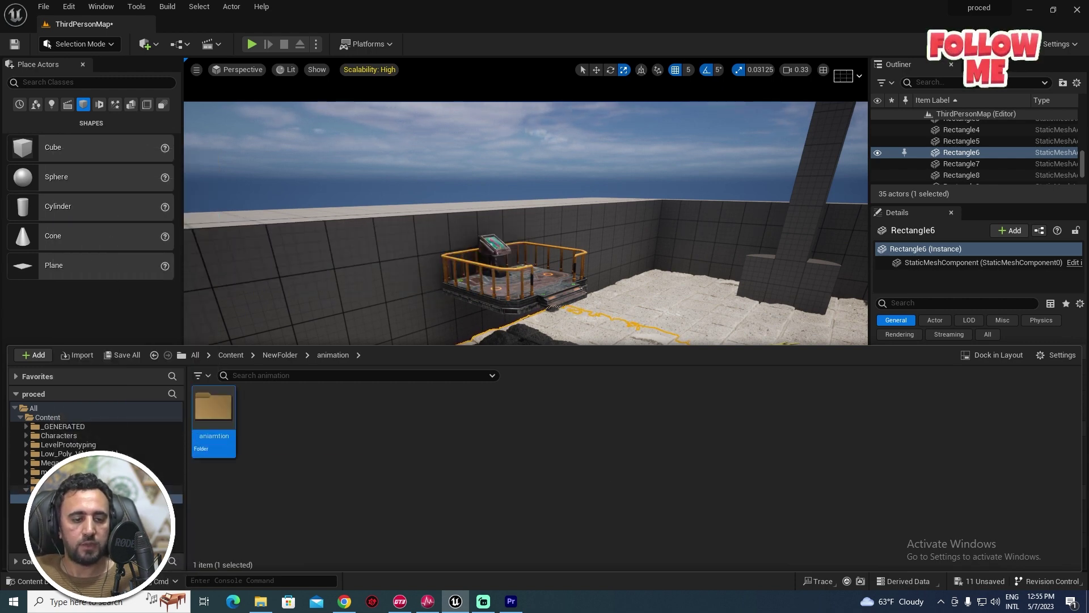
Create NewLevelSequence, open it, and dock the Sequencer into the main window
right_click(444, 453)
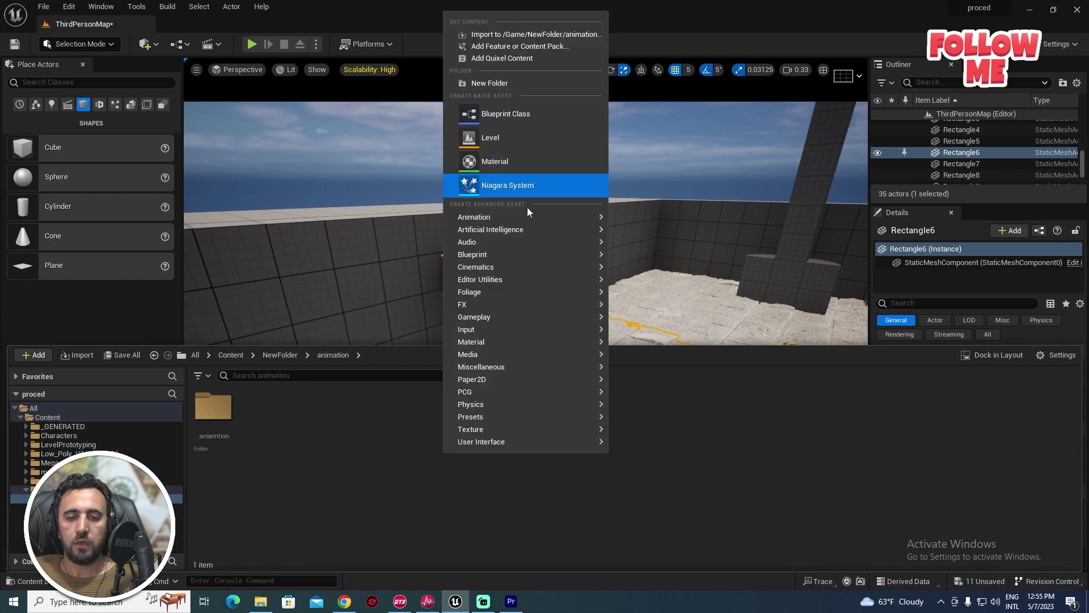
mouse_move(530, 254)
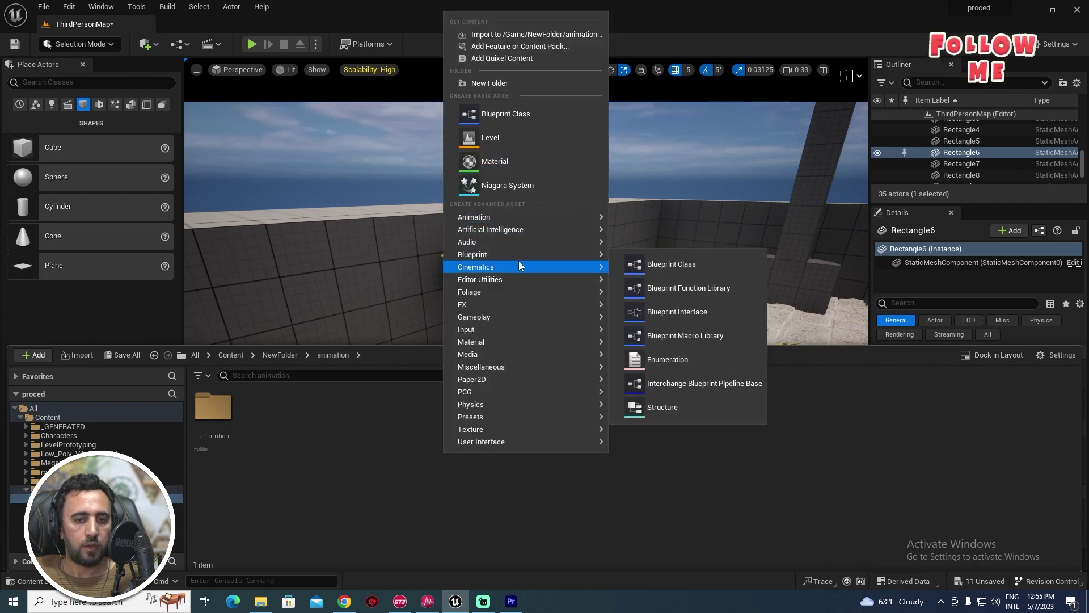
left_click(675, 299)
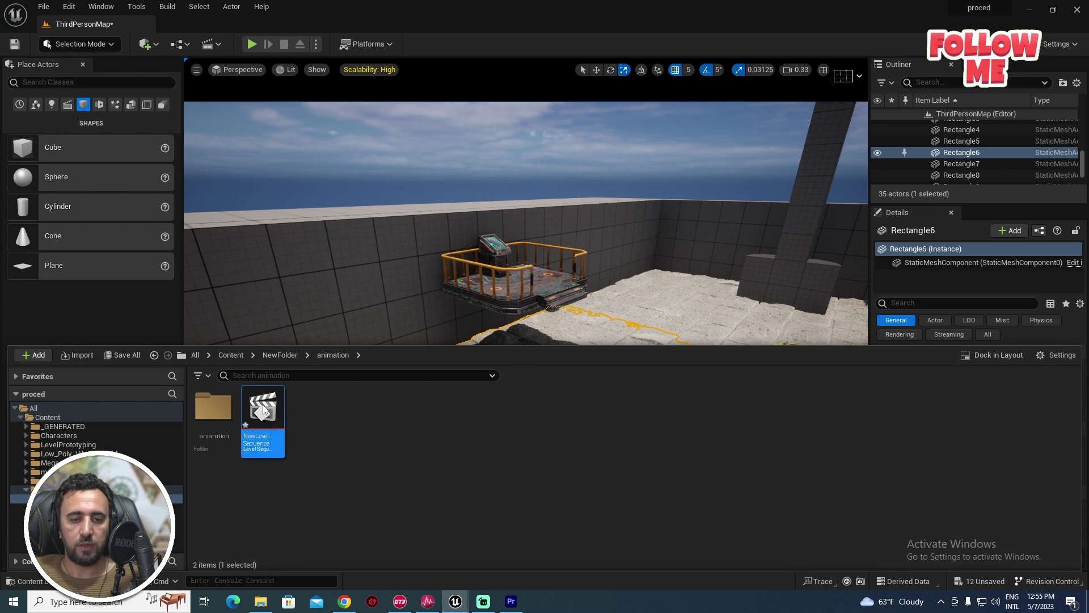
double_click(263, 410)
left_click_drag(560, 162, 627, 189)
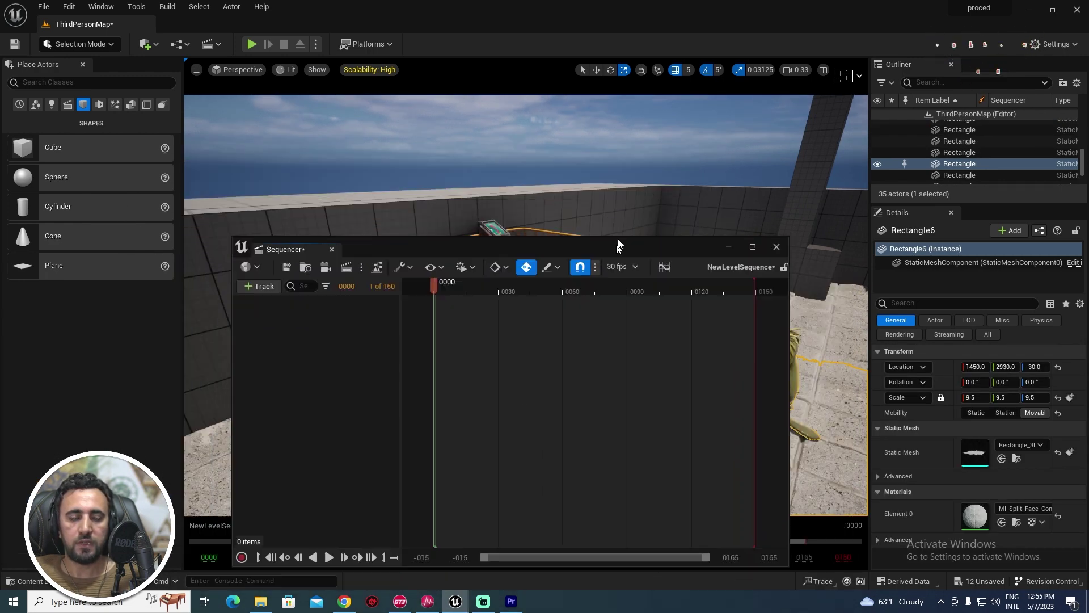
left_click_drag(310, 195, 226, 565)
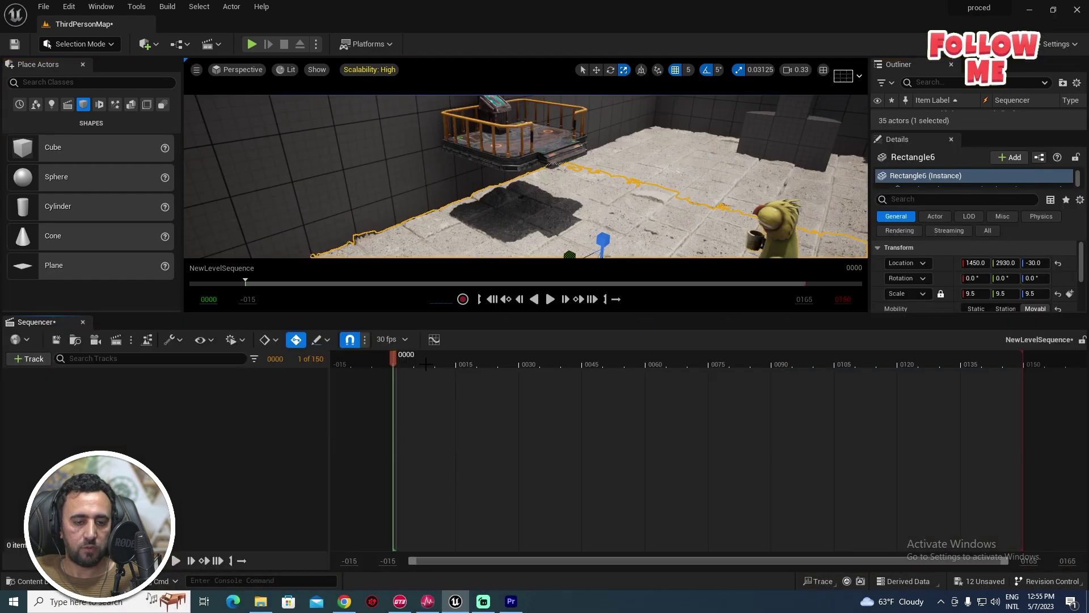
Enlarge the viewport and lower platform model_3 to Location Z 90
left_click_drag(575, 313, 593, 404)
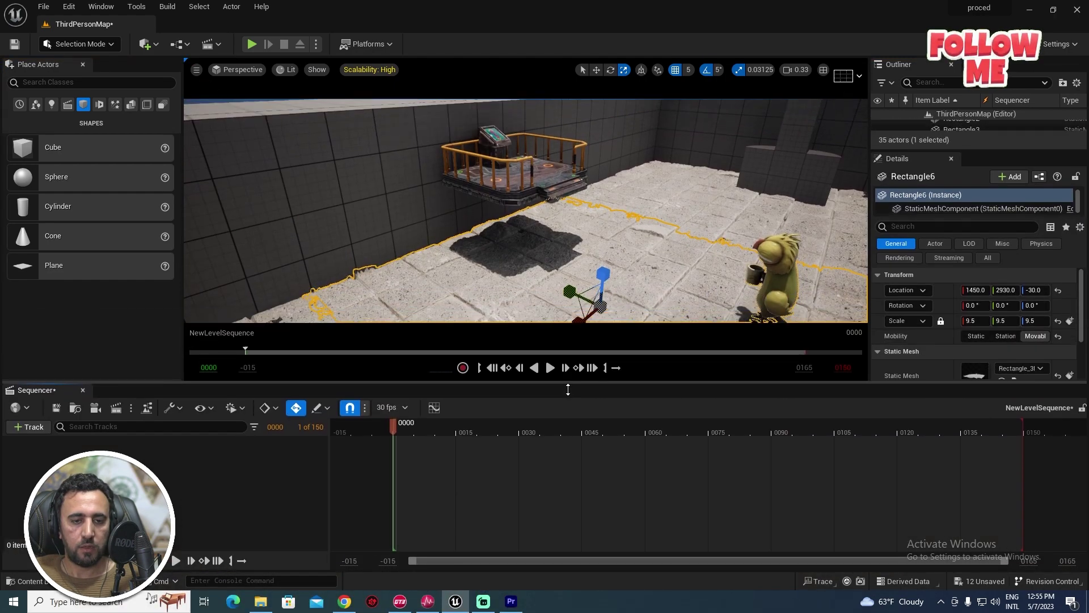
mouse_move(575, 244)
right_mouse_down()
mouse_move(590, 267)
mouse_move(585, 244)
right_mouse_up()
left_click(512, 170)
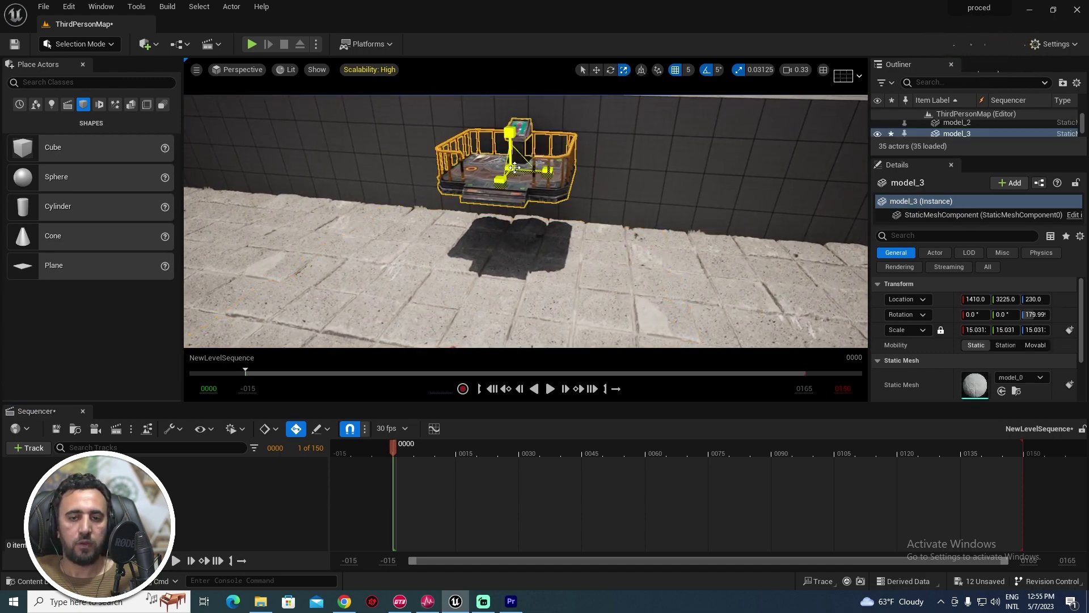
key("w")
left_click_drag(511, 152, 512, 187)
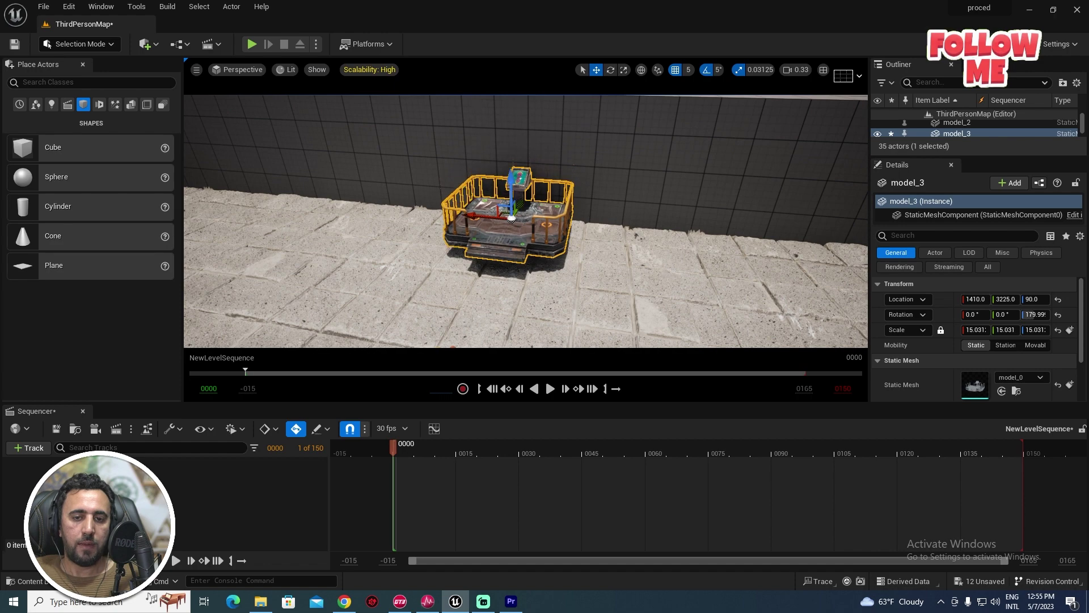
Duplicate model_3 as a second platform, model_4
mouse_move(512, 188)
right_mouse_down()
mouse_move(510, 204)
mouse_move(533, 227)
right_mouse_up()
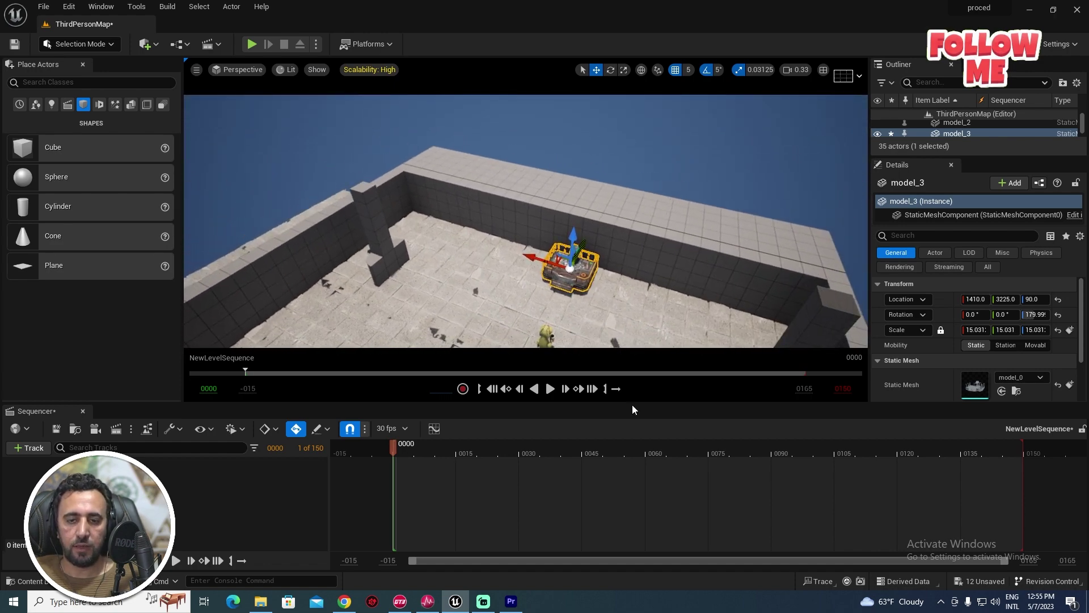
left_click_drag(632, 404, 634, 449)
left_click(698, 248)
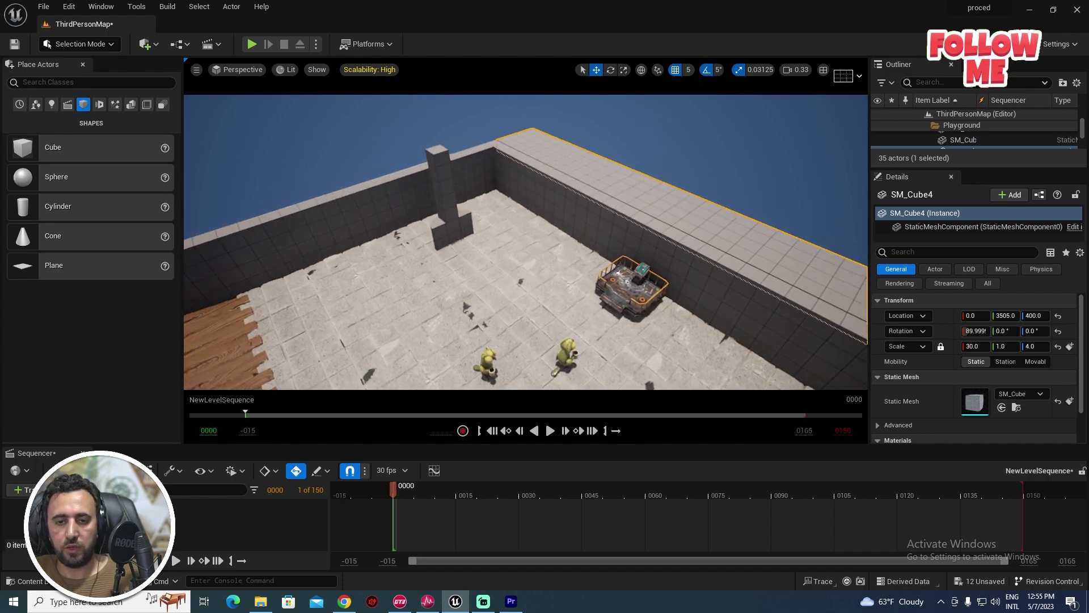
right_click_drag(557, 198, 557, 198)
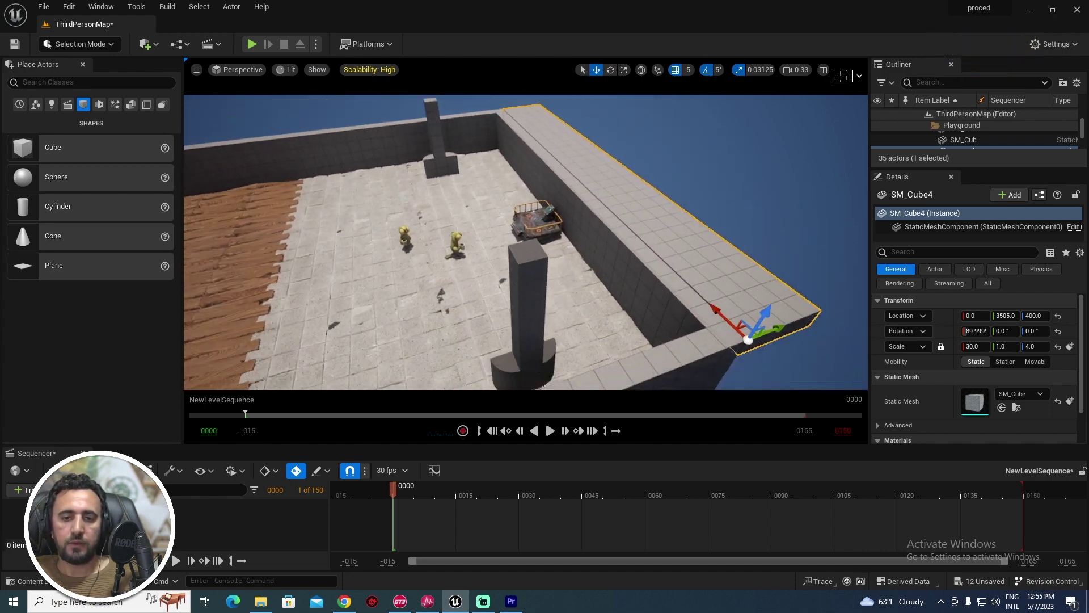
left_click(557, 198)
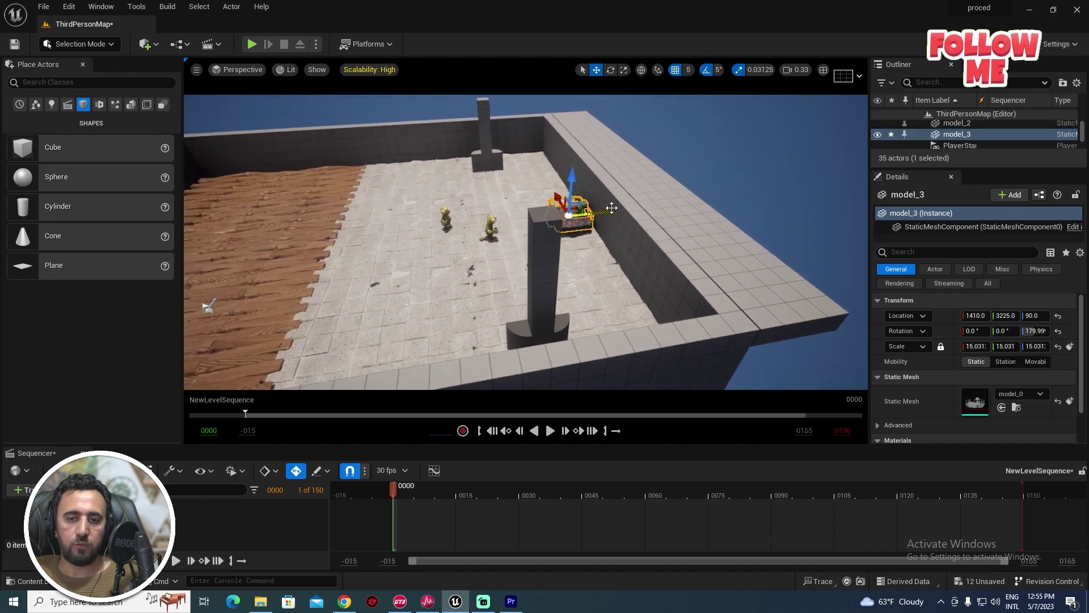
key("ctrl+d")
Rotate model_4 to 269.99° on Z and move it along X to 2335
key("f")
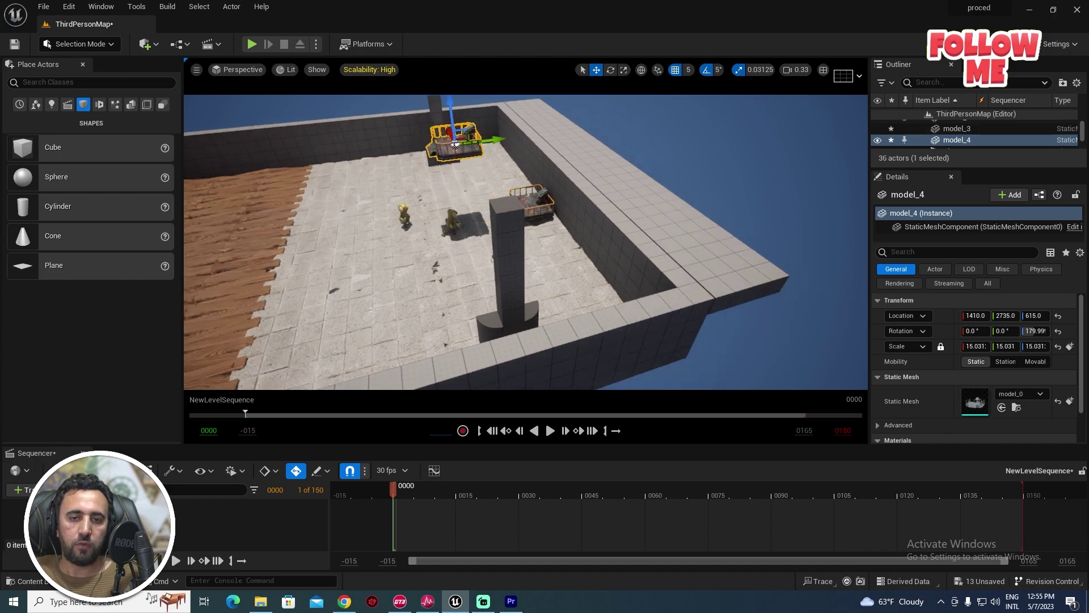
right_click_drag(560, 272, 563, 245)
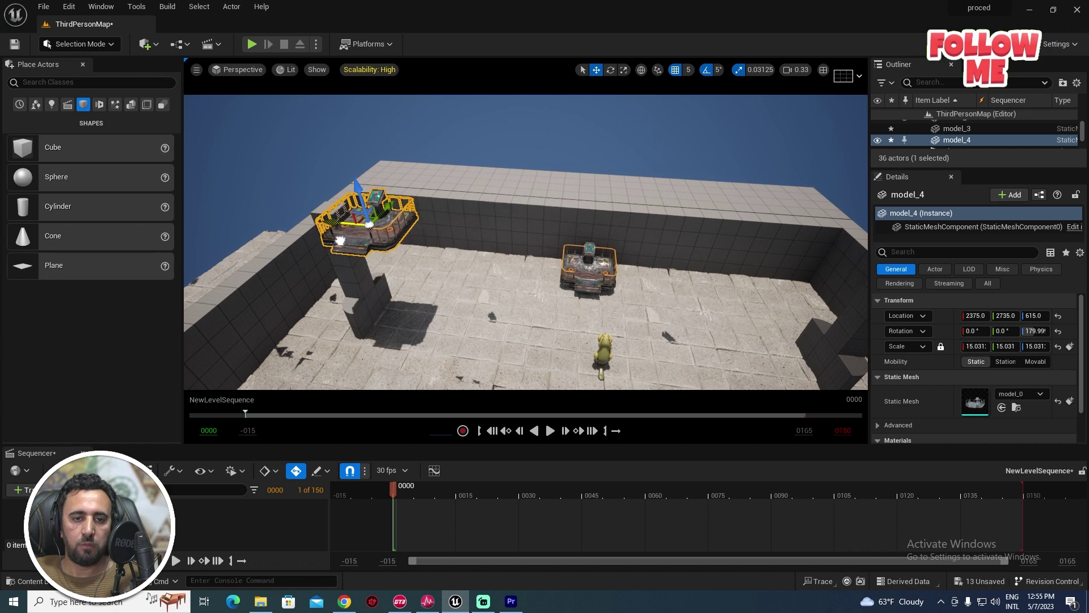
left_click_drag(389, 196, 406, 196)
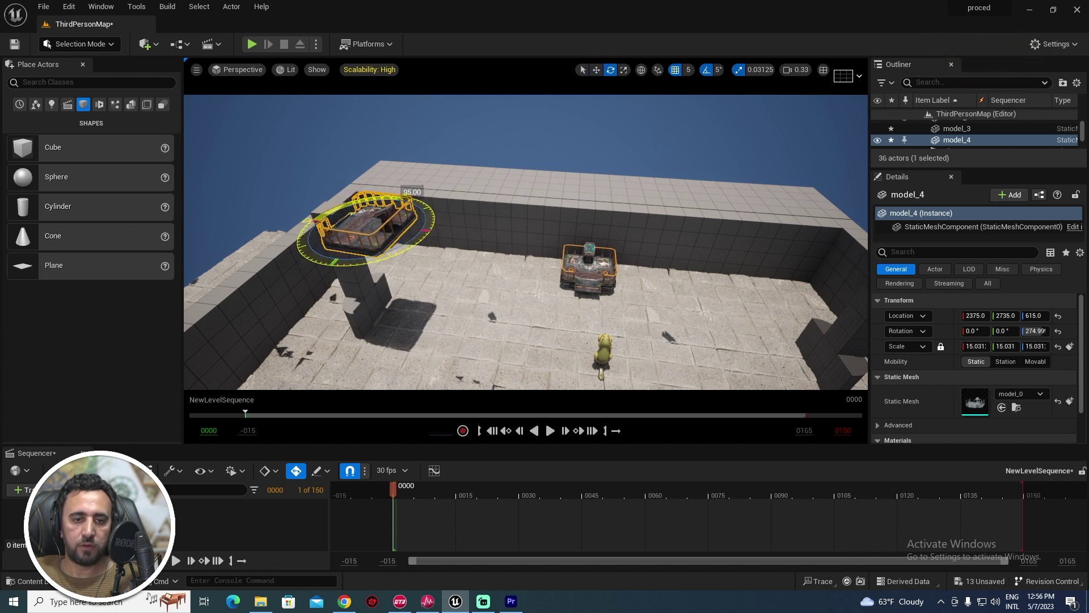
key("w")
right_click_drag(282, 229, 282, 229)
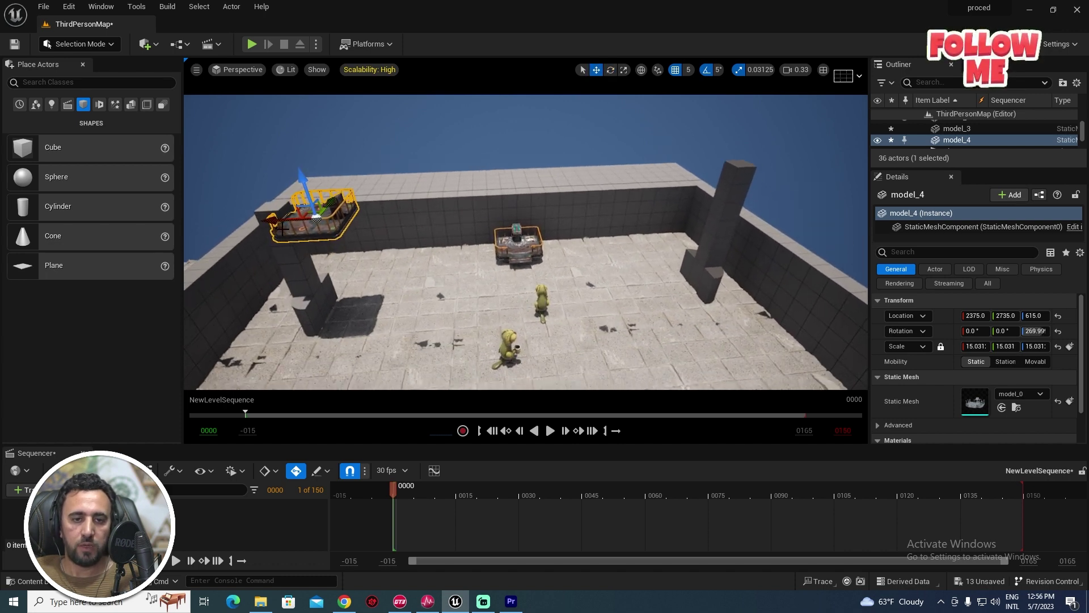
left_click_drag(278, 222, 656, 240)
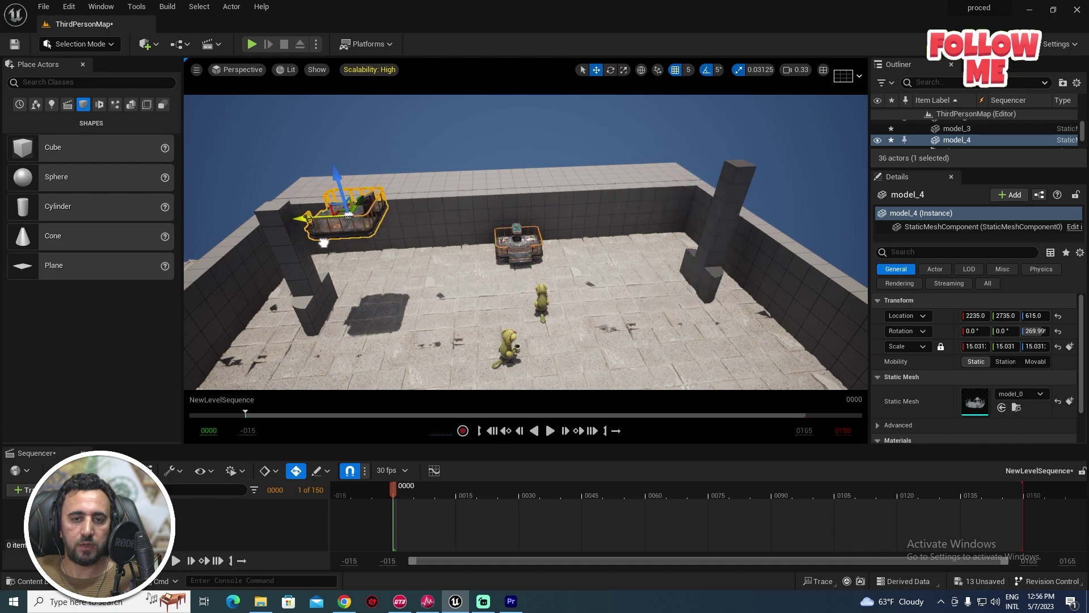
left_click_drag(323, 243, 301, 245)
Copy wall SM_Cube4 out to Y 4865 as SM_Cube7
right_click_drag(650, 226, 650, 226)
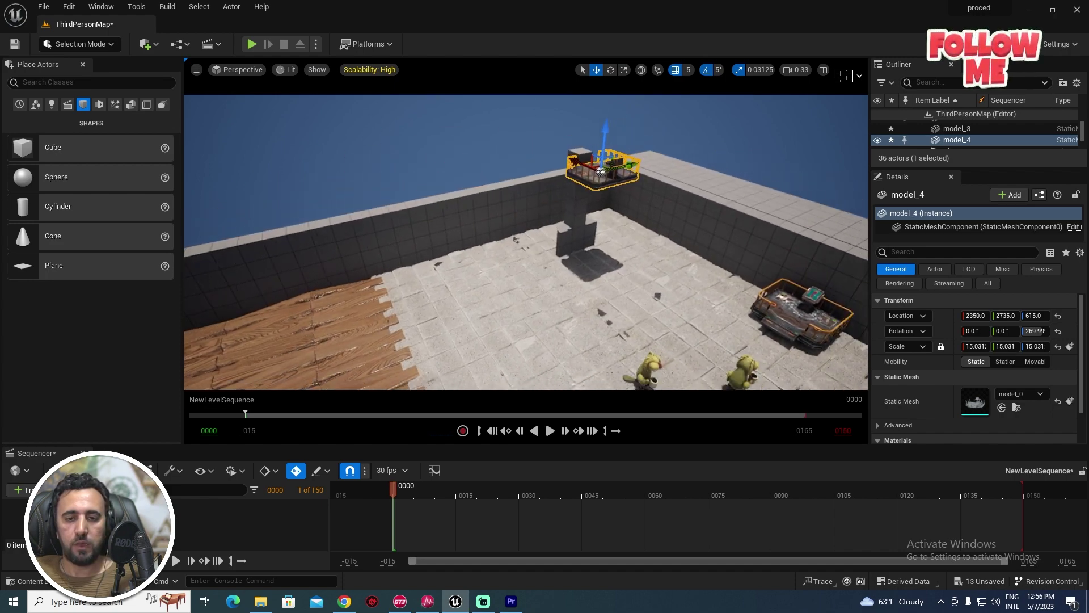
left_click(655, 236)
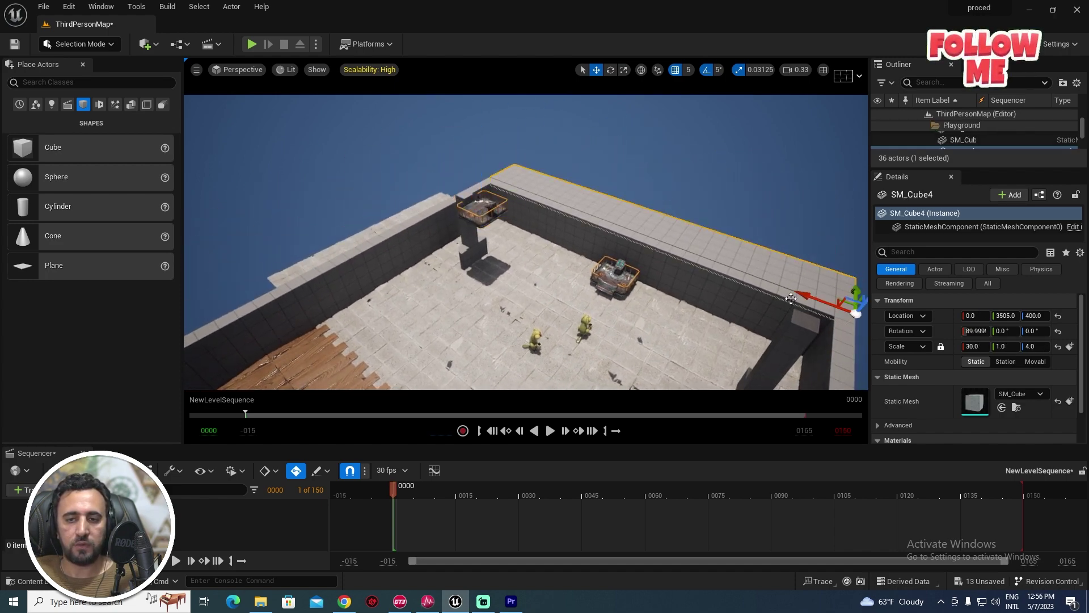
right_click_drag(791, 299, 716, 244)
left_click_drag(679, 216, 603, 290, "alt+shift")
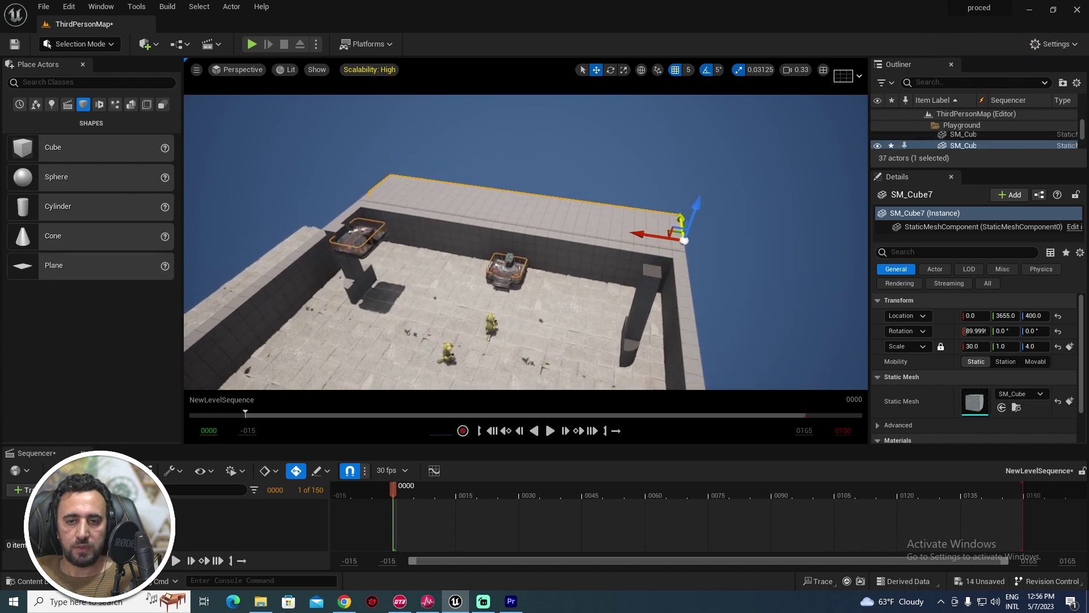
Copy model_3 as a third platform, model_5, raised to about Z 405
right_click_drag(602, 290, 567, 306)
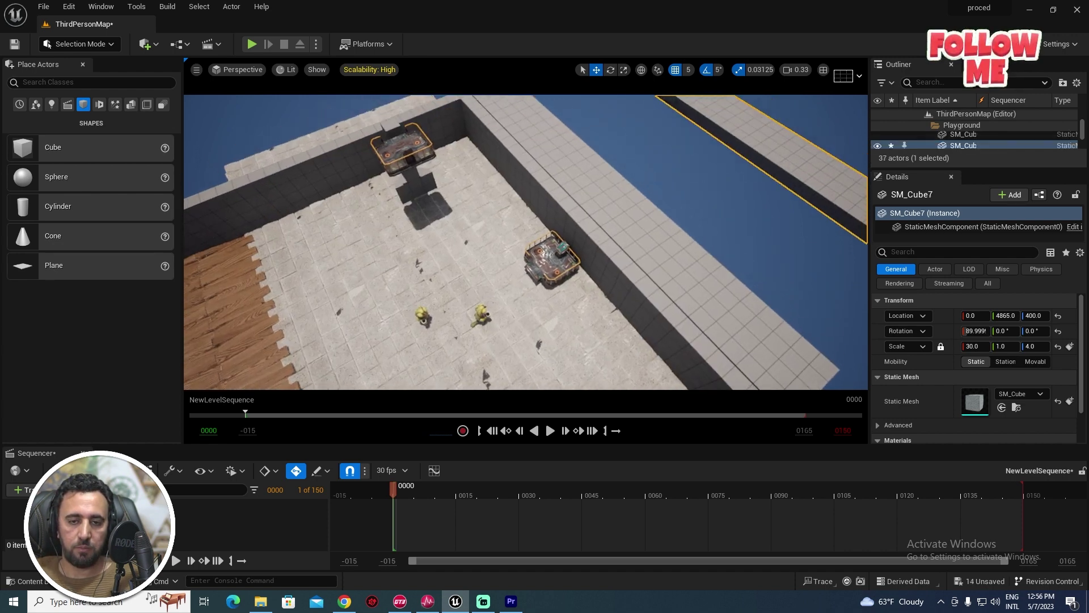
left_click(489, 328)
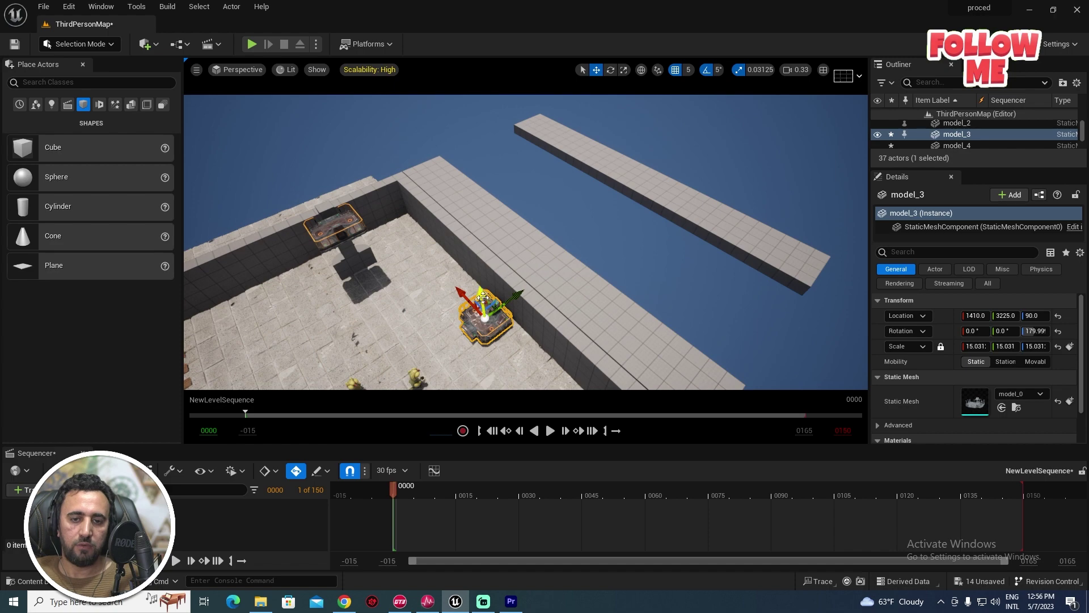
left_click_drag(483, 298, 509, 268, "alt")
left_click_drag(596, 234, 601, 232)
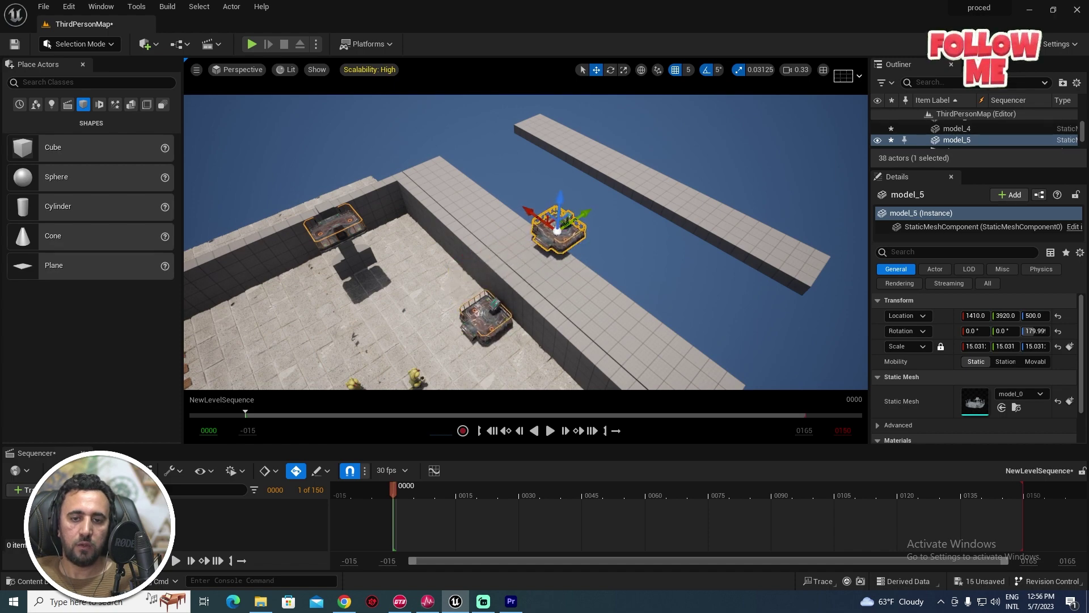
key("f")
scroll(544, 253, "down", 5)
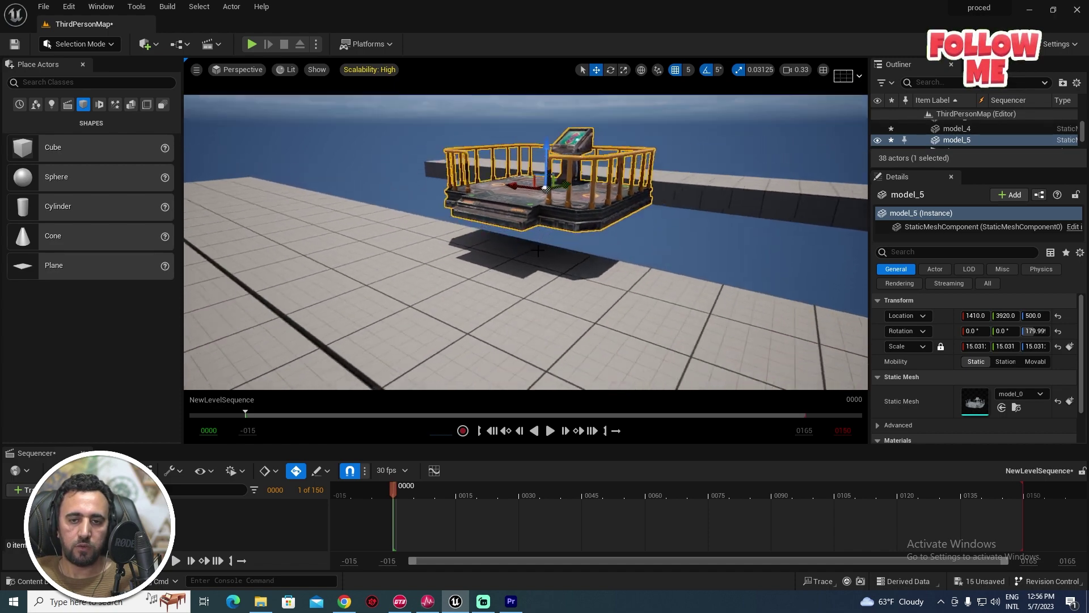
left_click_drag(543, 157, 544, 166)
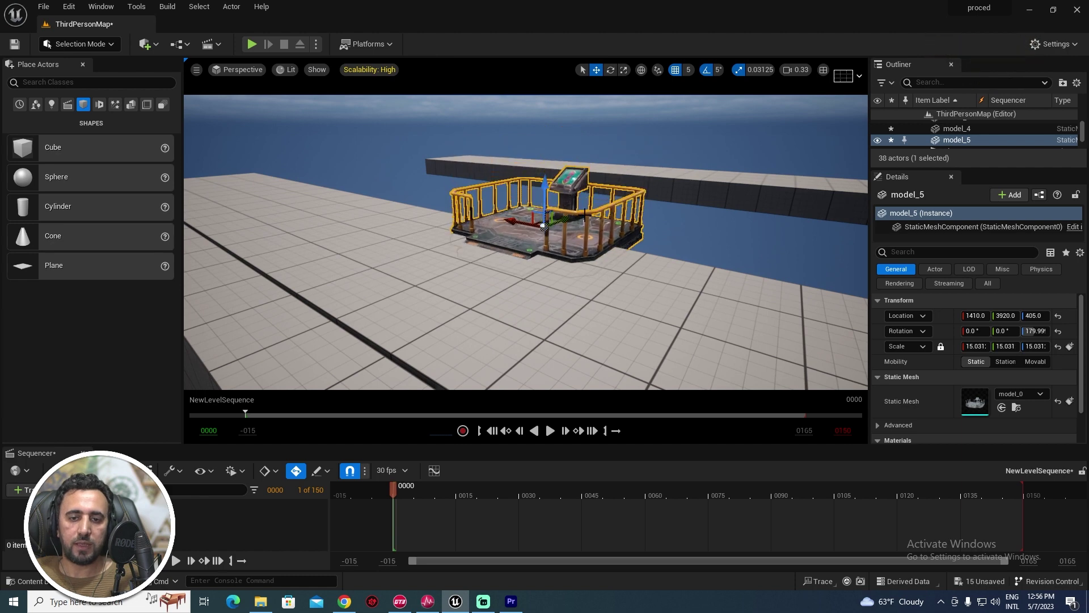
right_click_drag(544, 230, 546, 232)
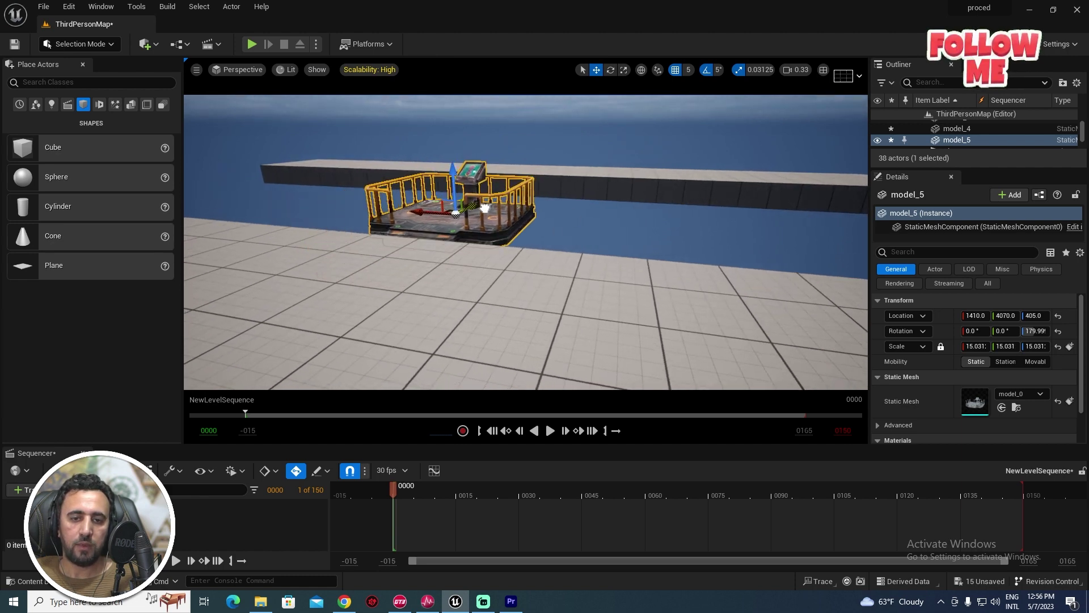
right_click_drag(485, 207, 486, 212)
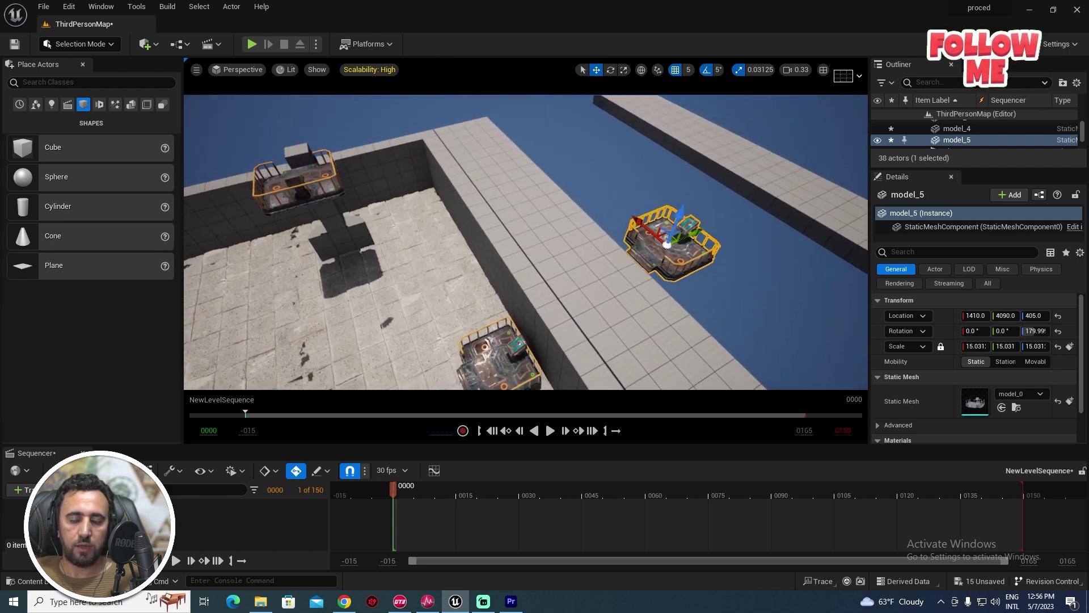
right_click_drag(586, 187, 587, 189)
Move wall SM_Cube7 out to Y 5505, then select SM_Cube6 and model_4
left_click(662, 227)
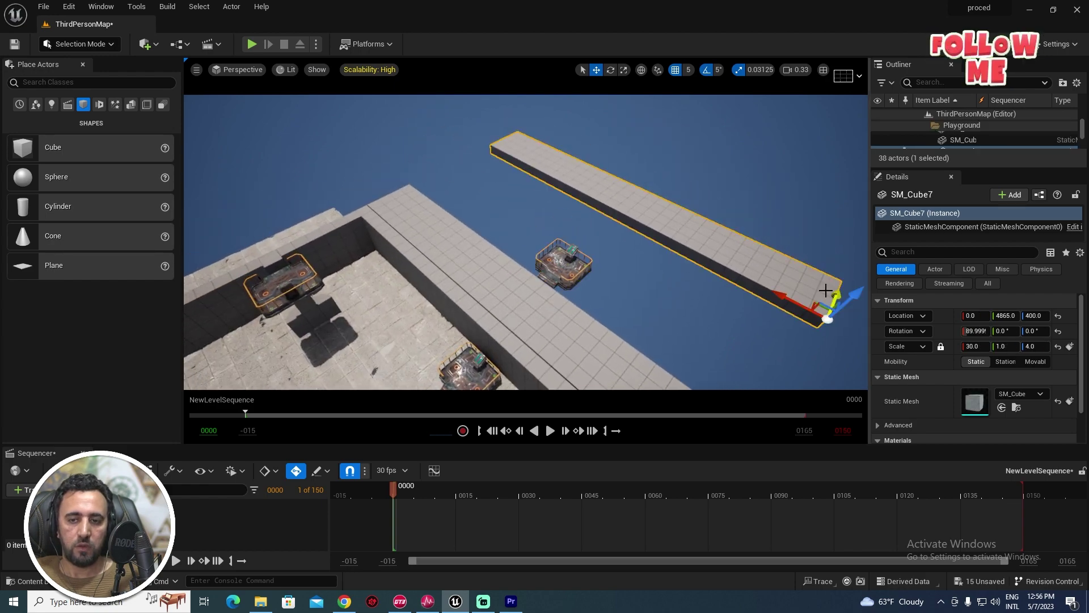
left_click_drag(836, 292, 854, 253)
right_click_drag(854, 252, 851, 261)
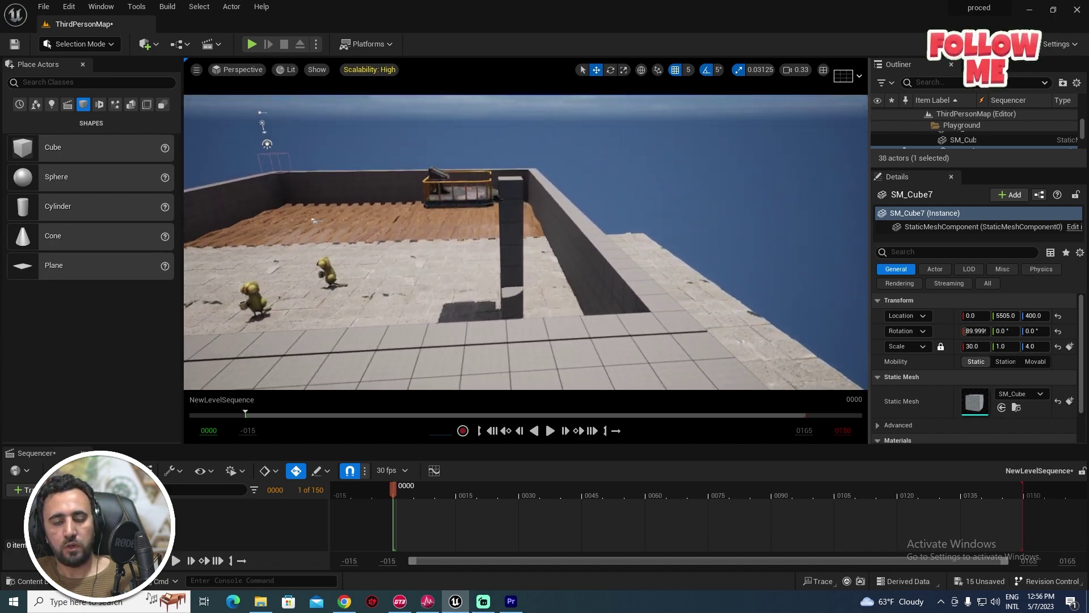
right_click_drag(487, 240, 486, 241)
left_click(513, 211)
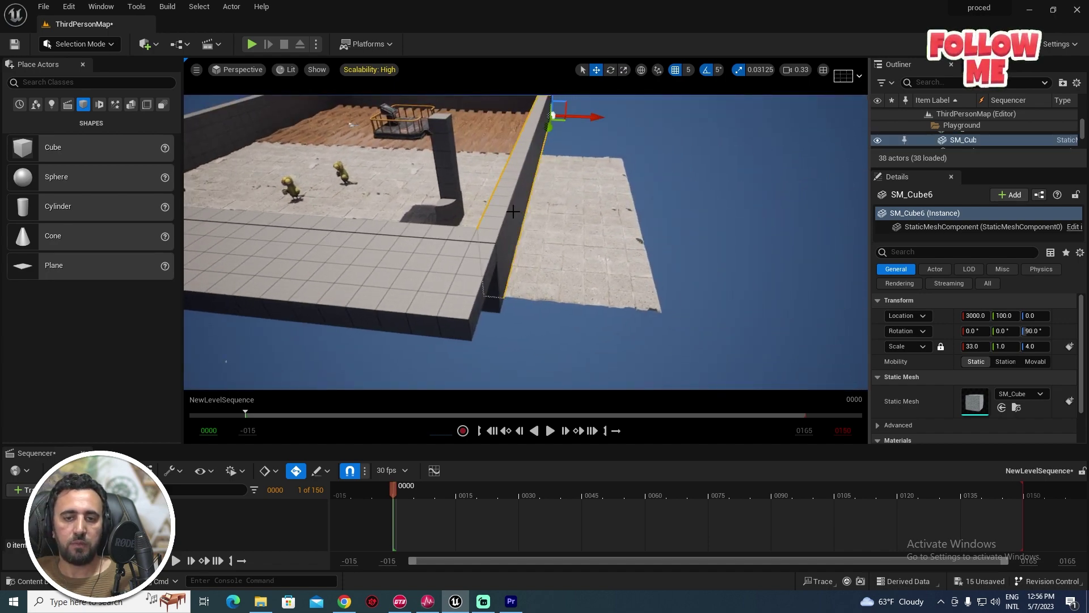
key("r")
right_click_drag(476, 138, 476, 138)
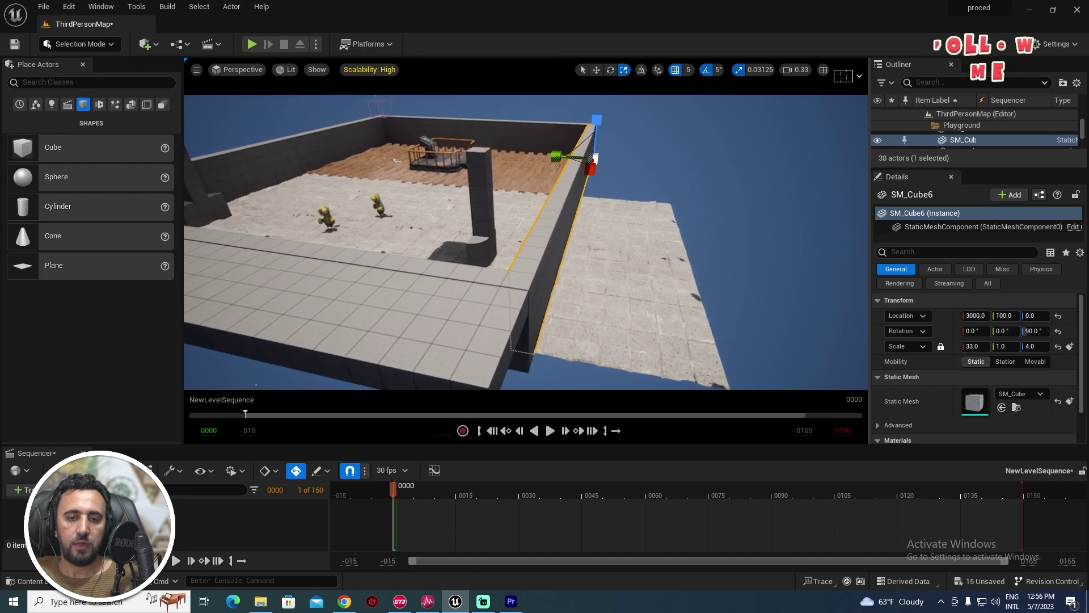
left_click(476, 138)
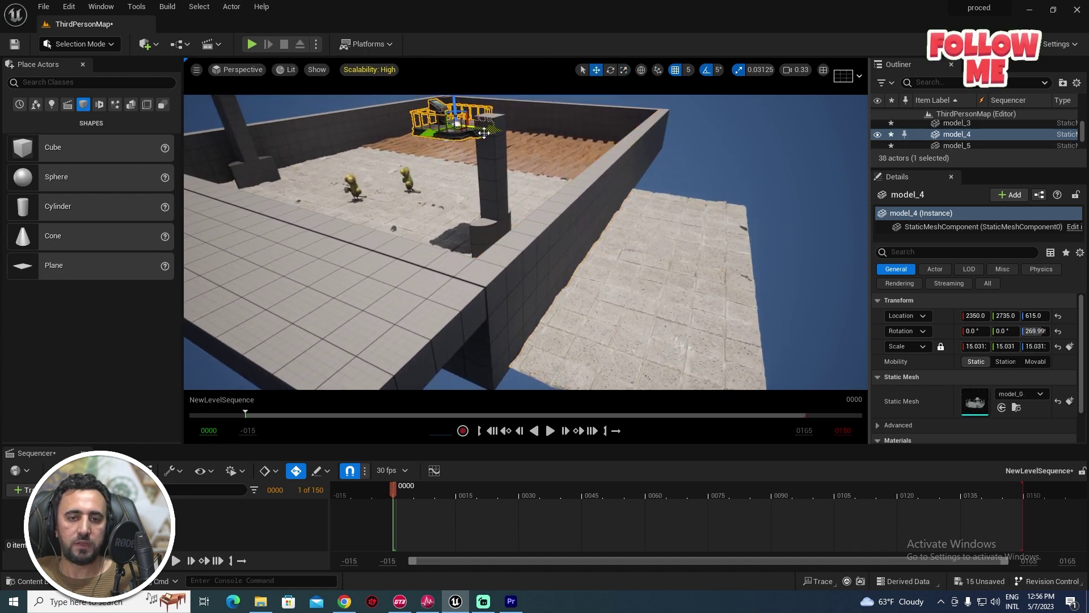
left_click_drag(484, 133, 531, 148, "alt")
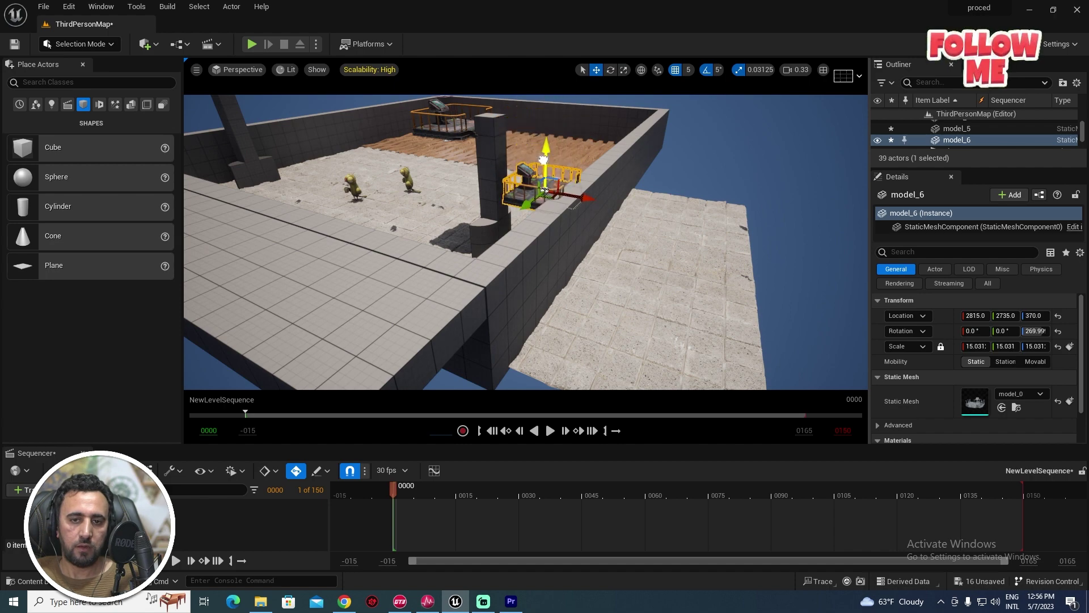
key("f")
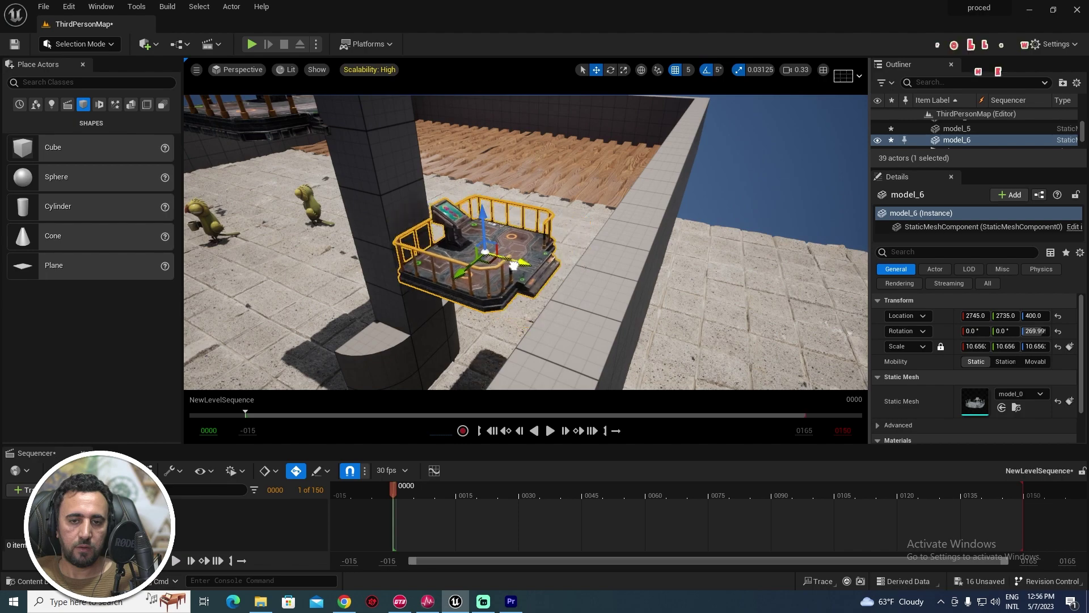
right_click_drag(628, 262, 628, 262)
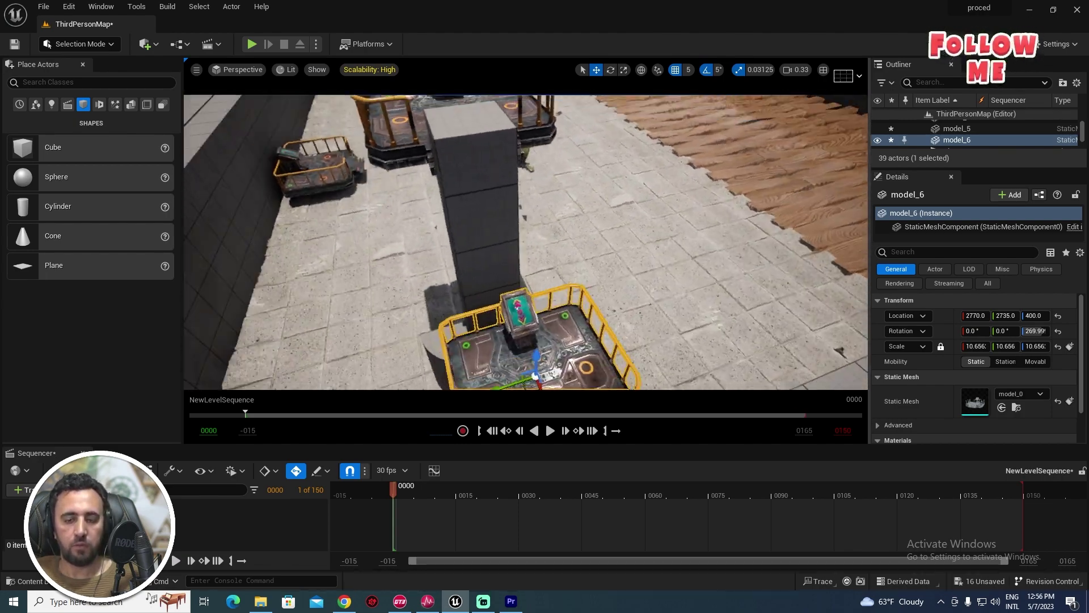
right_click_drag(585, 217, 585, 217)
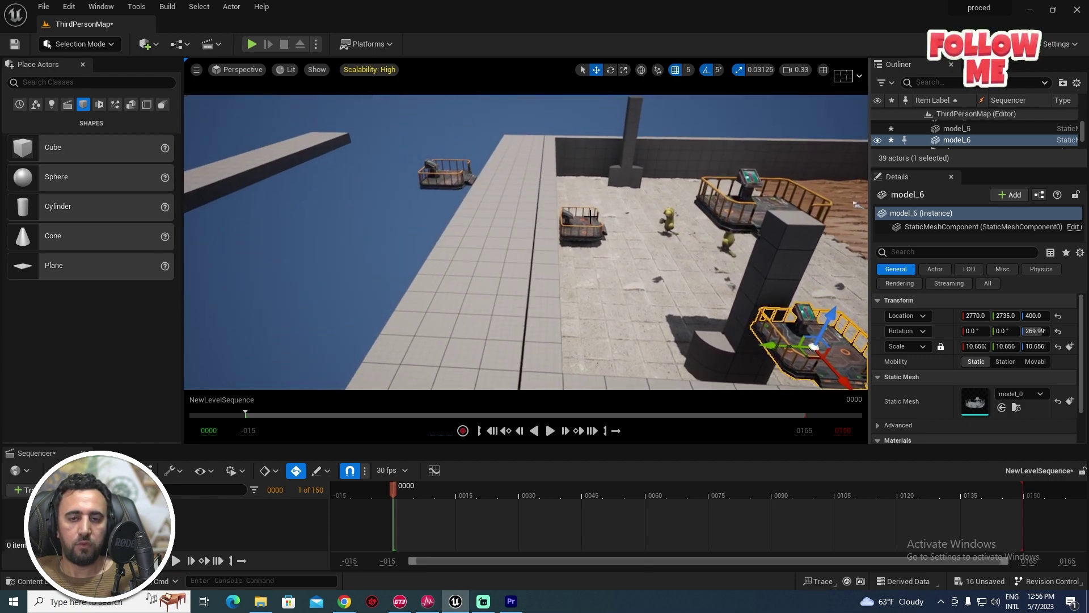
left_click_drag(484, 187, 484, 187)
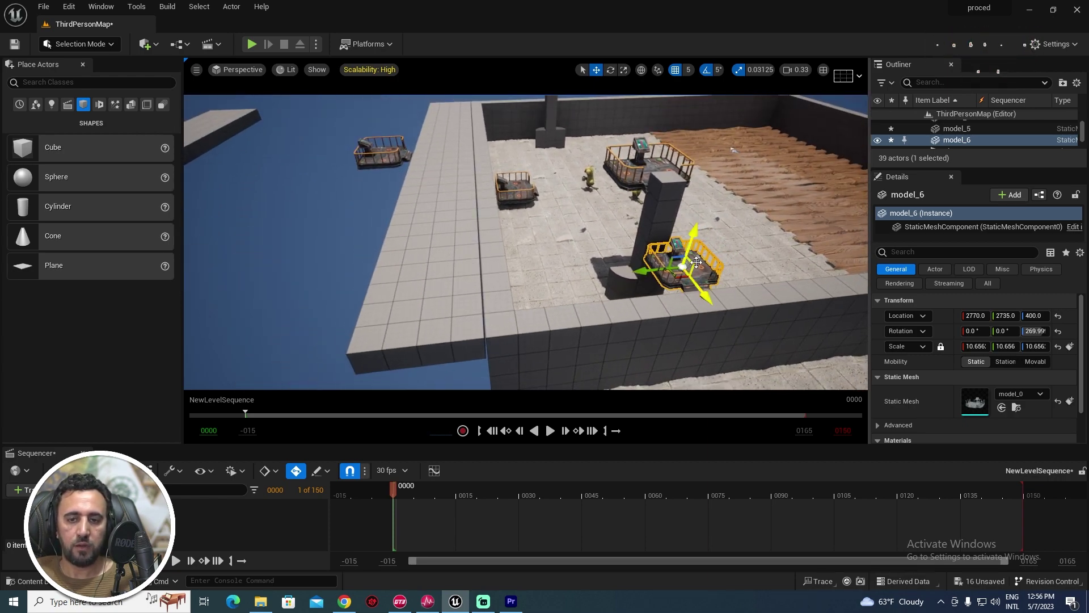
mouse_move(697, 262)
left_mouse_down()
mouse_move(631, 161)
mouse_move(570, 208)
left_mouse_up()
Duplicate the back wall of the level near pillar SM_Cube12
left_click(631, 161)
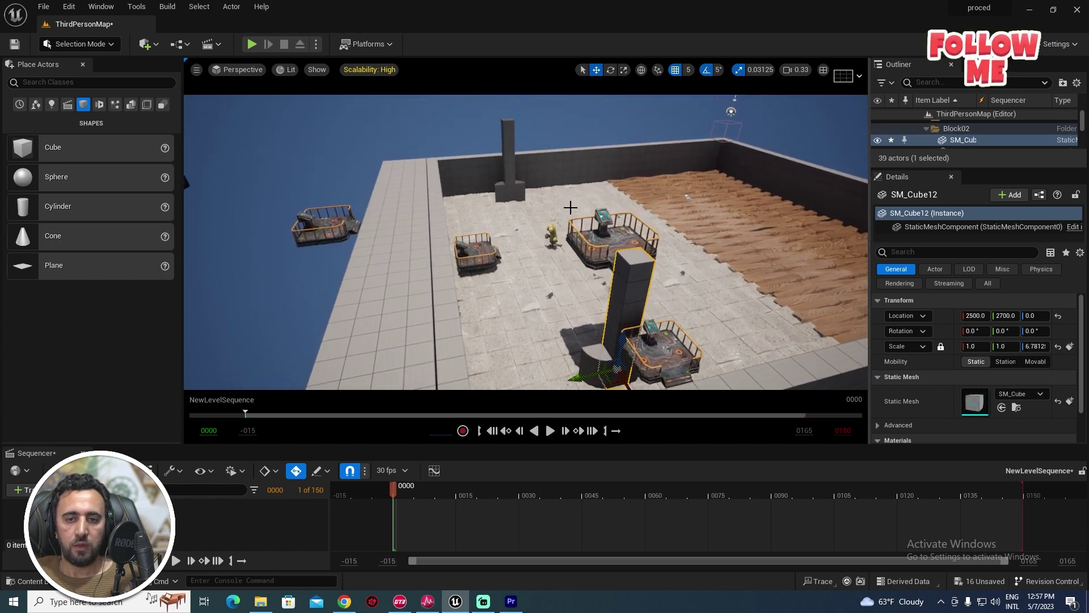
left_click_drag(493, 138, 528, 147)
left_click(516, 136)
left_click(606, 225)
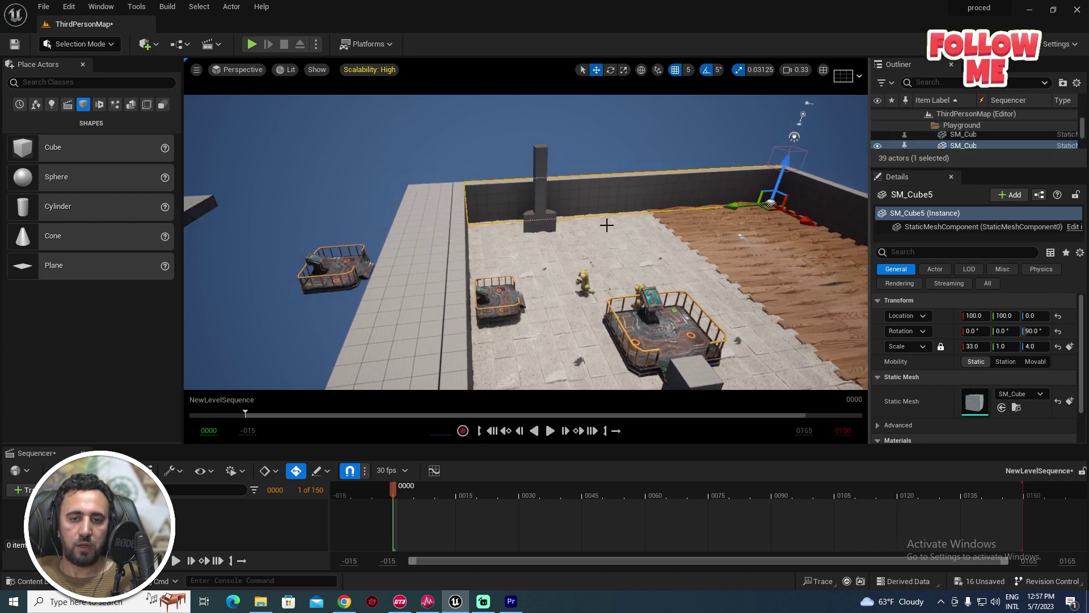
key("e")
mouse_move(678, 200)
left_mouse_down()
mouse_move(722, 209)
mouse_move(720, 267)
left_mouse_up()
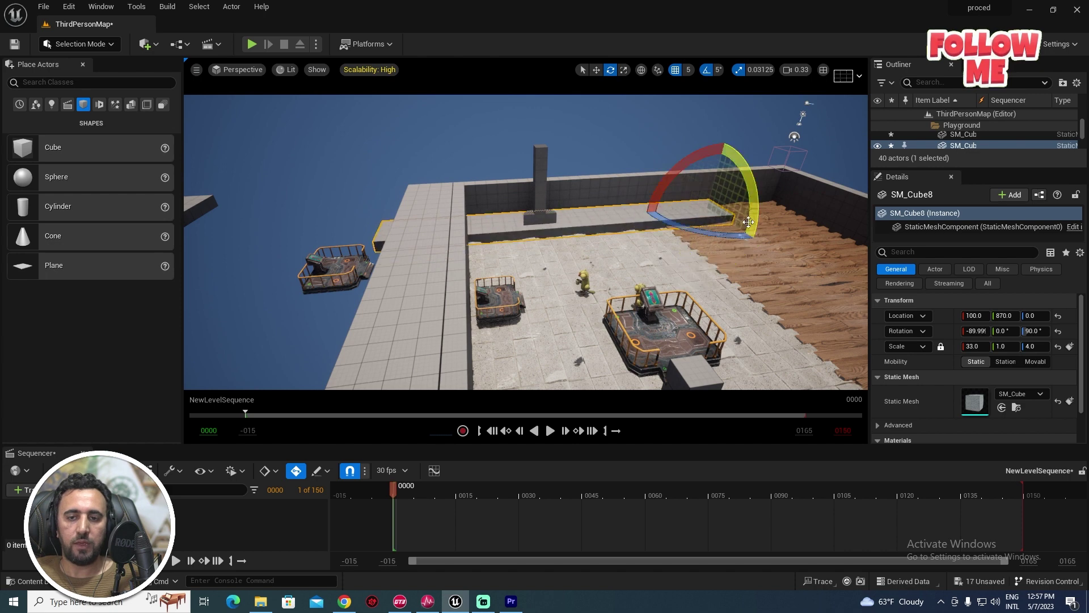
Spin the wall copy and place it as a plank on the pillar top
left_click_drag(748, 222, 752, 234)
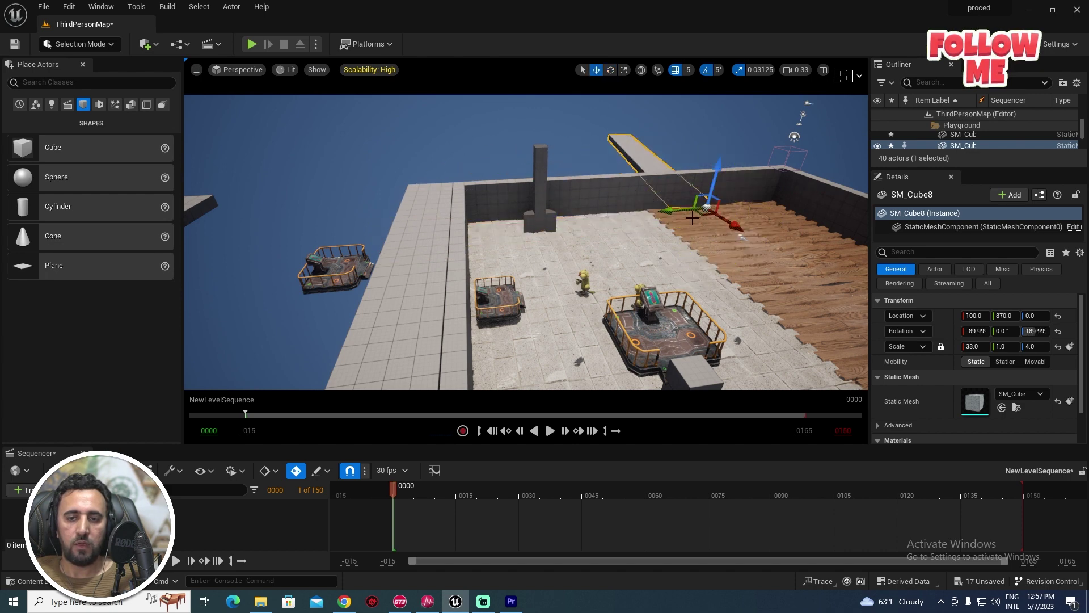
mouse_move(678, 211)
left_mouse_down()
mouse_move(545, 224)
mouse_move(576, 250)
left_mouse_up()
key("e")
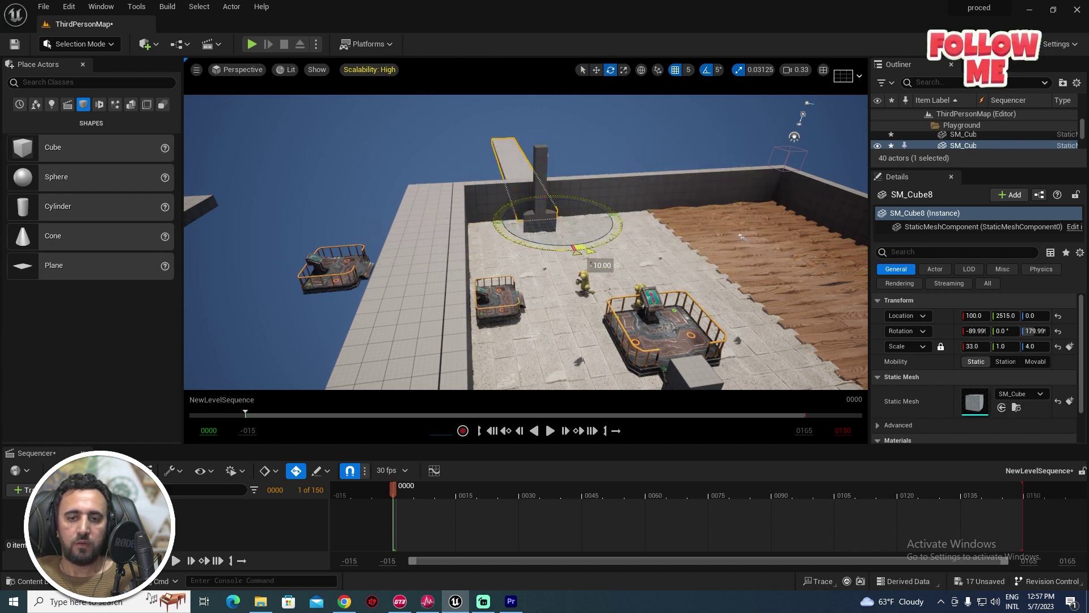
left_click_drag(559, 165, 565, 100)
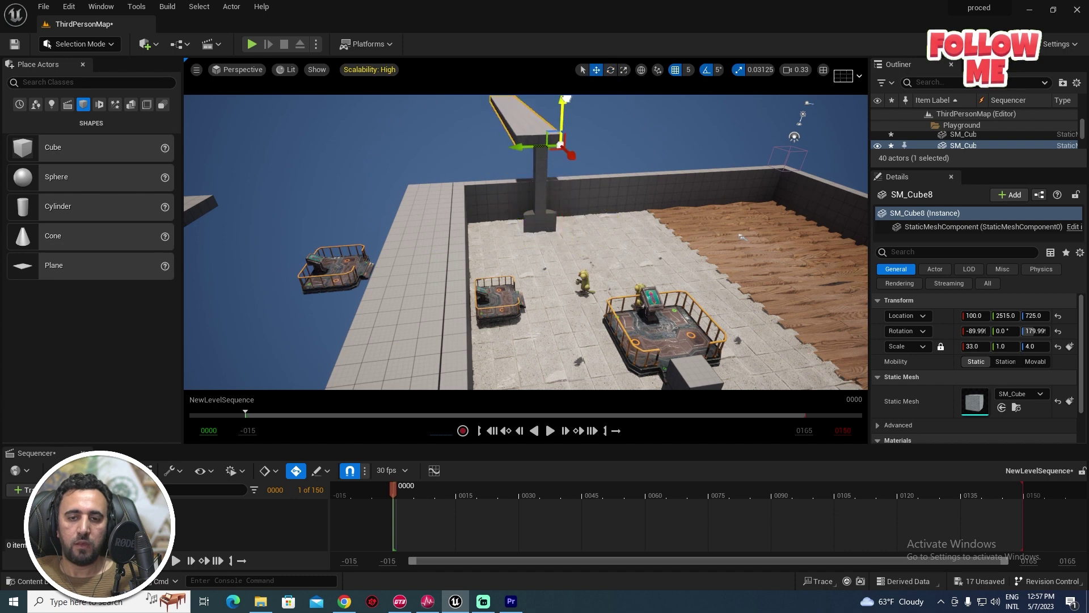
left_click_drag(568, 165, 550, 182)
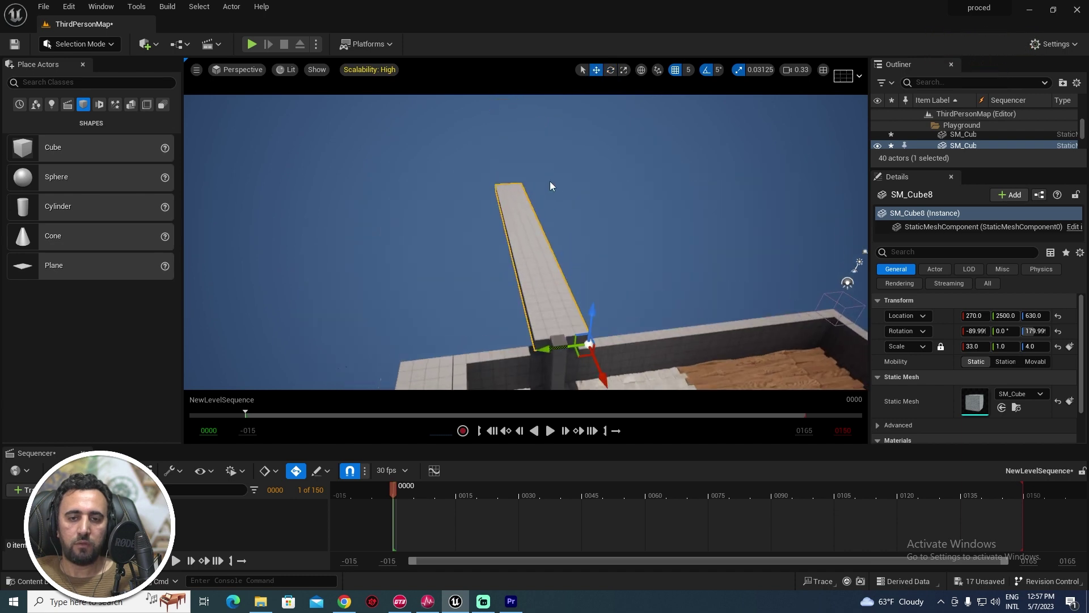
mouse_move(550, 181)
right_mouse_down()
mouse_move(519, 221)
mouse_move(568, 283)
right_mouse_up()
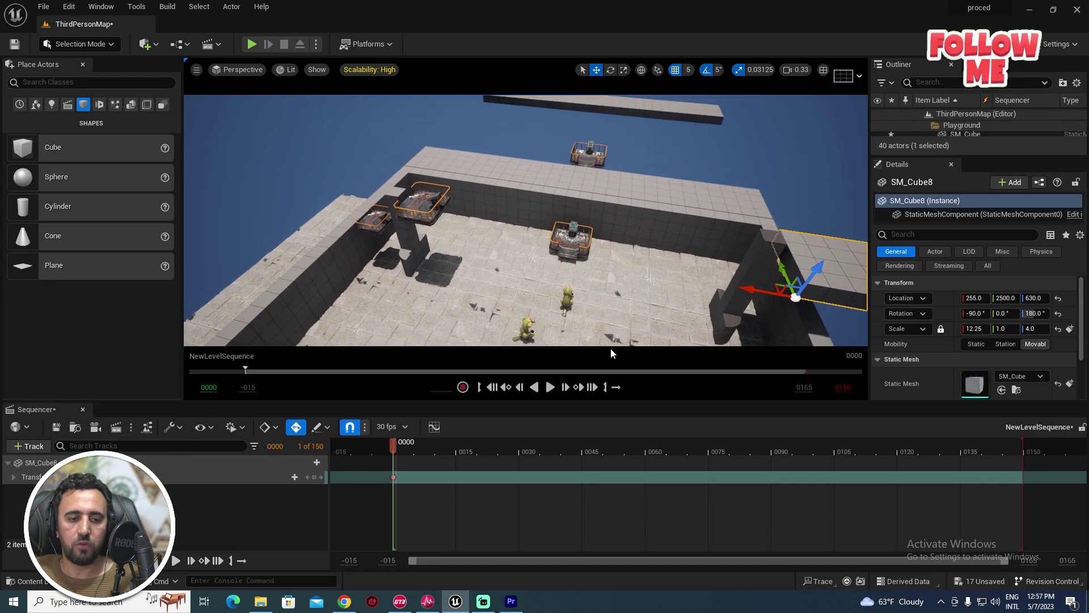
Swap the SM_Cube8 track for model_3 and key its Transform at frame 0
left_click(571, 241)
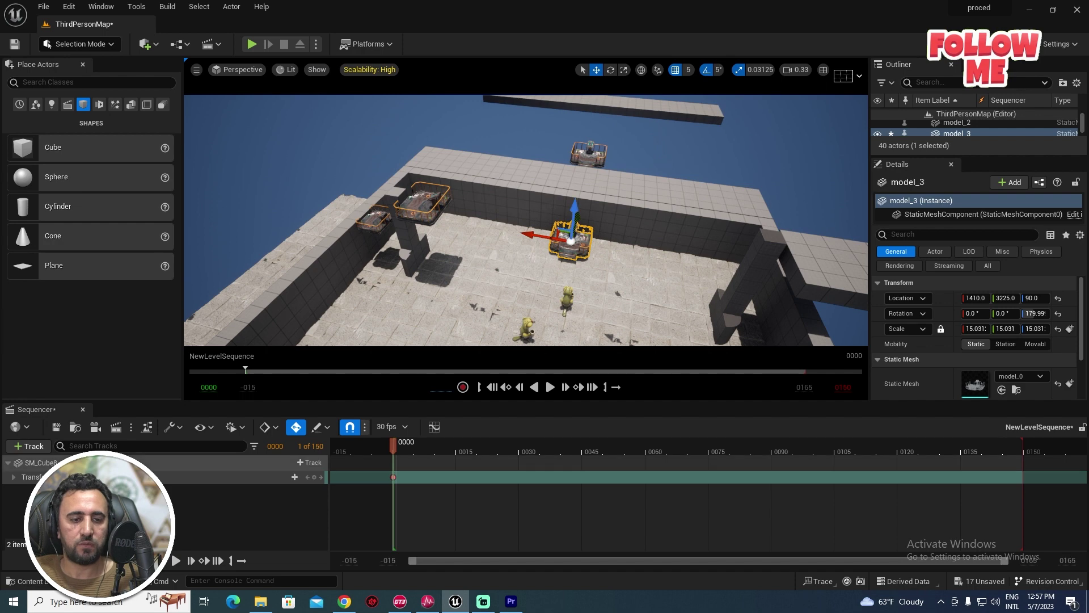
key("Delete")
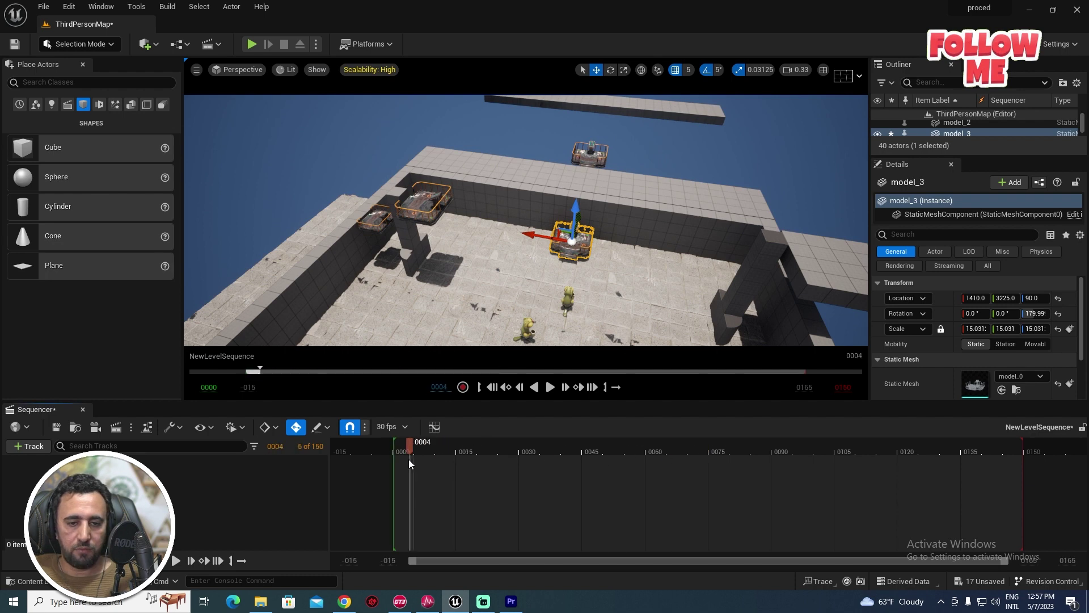
left_click(31, 446)
mouse_move(76, 260)
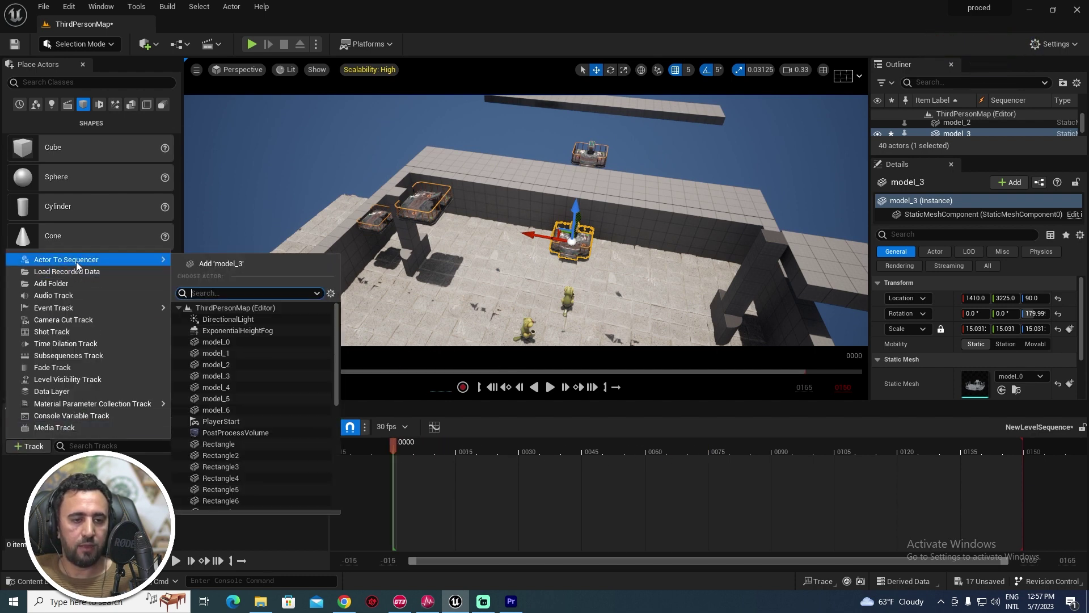
left_click(209, 265)
left_click(349, 479)
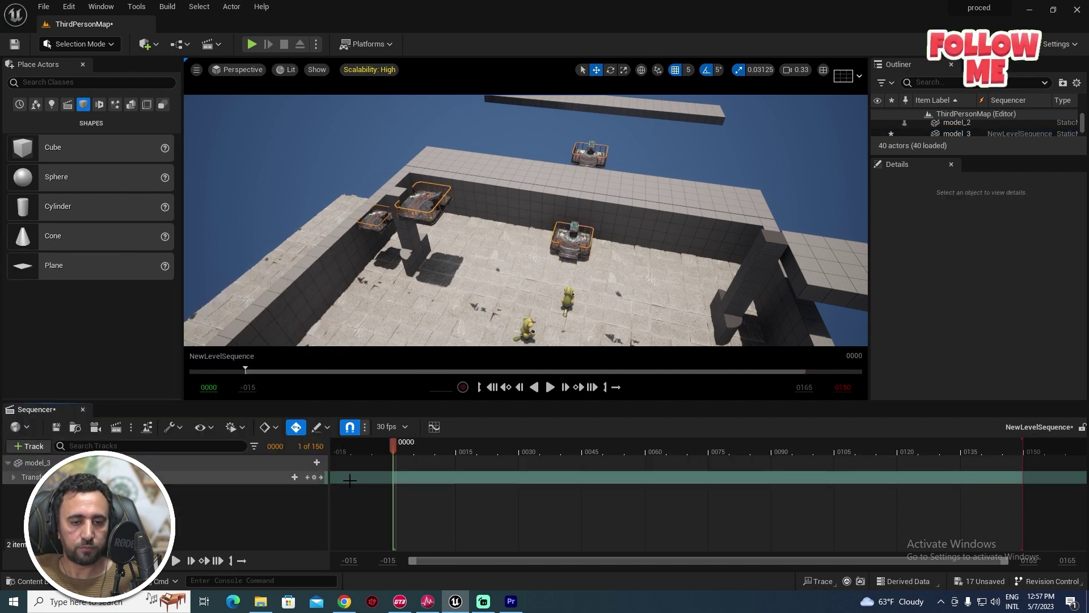
left_click(315, 477)
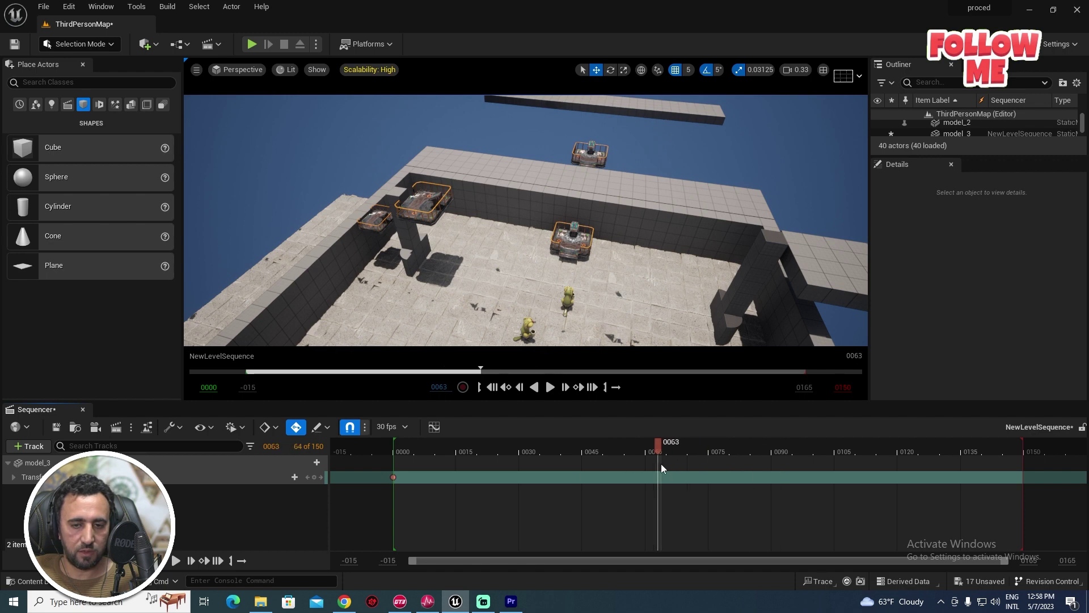
Show the sequence time in seconds
left_click(399, 428)
mouse_move(466, 381)
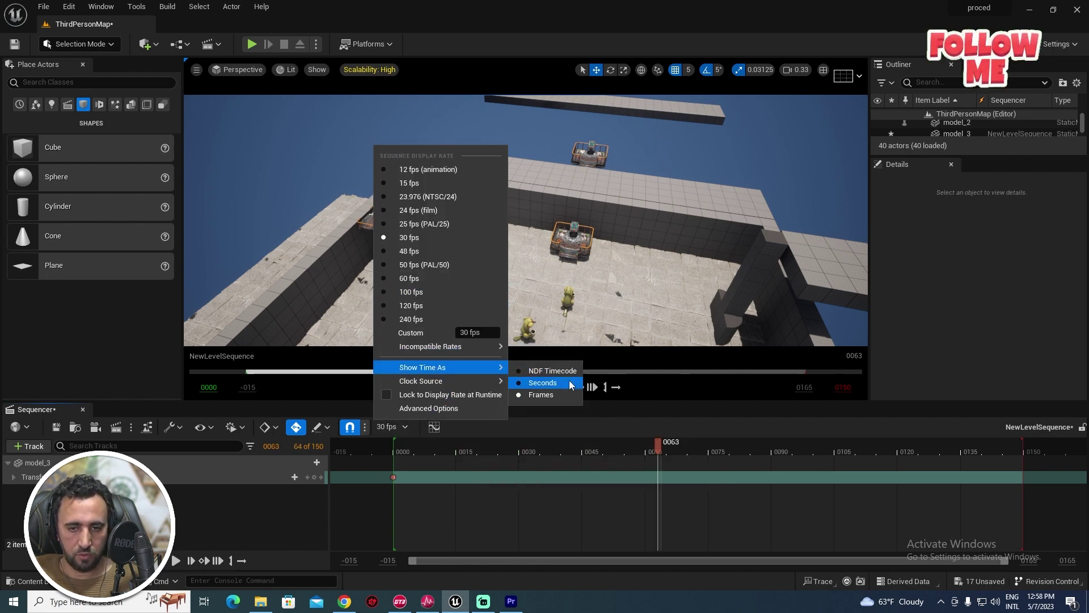
left_click(570, 384)
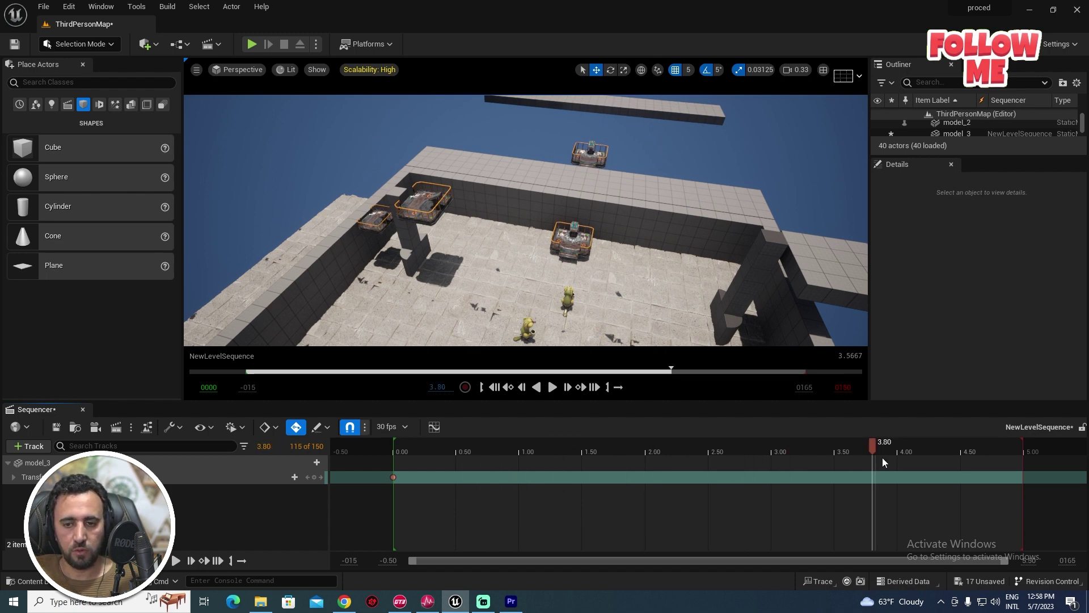
At about 1.5 seconds, lift model_3 to height 340 and preview the motion
left_click_drag(882, 457, 607, 457)
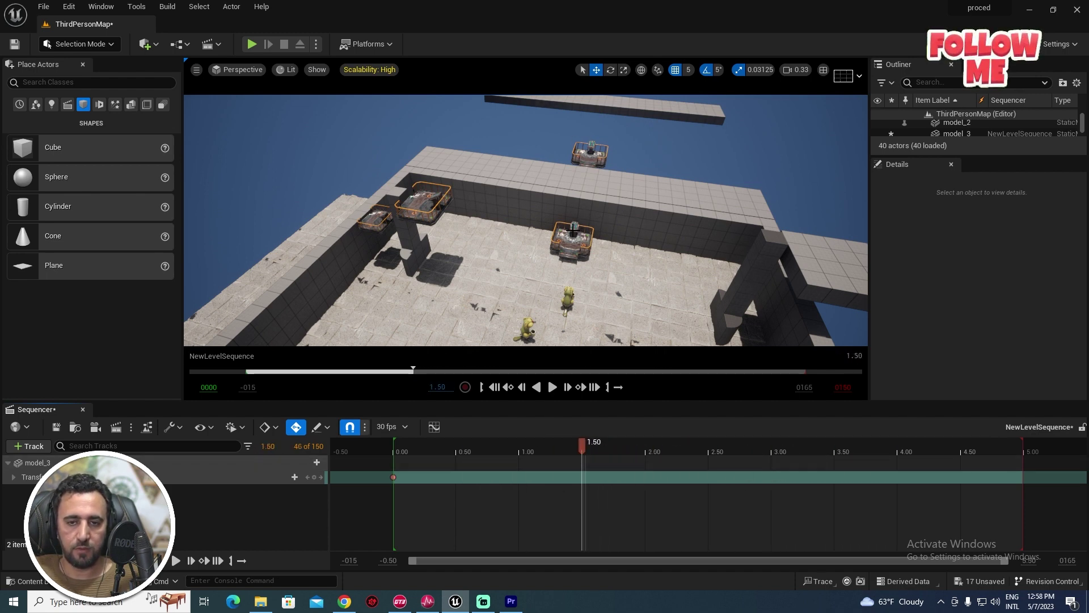
left_click(573, 230)
key("f")
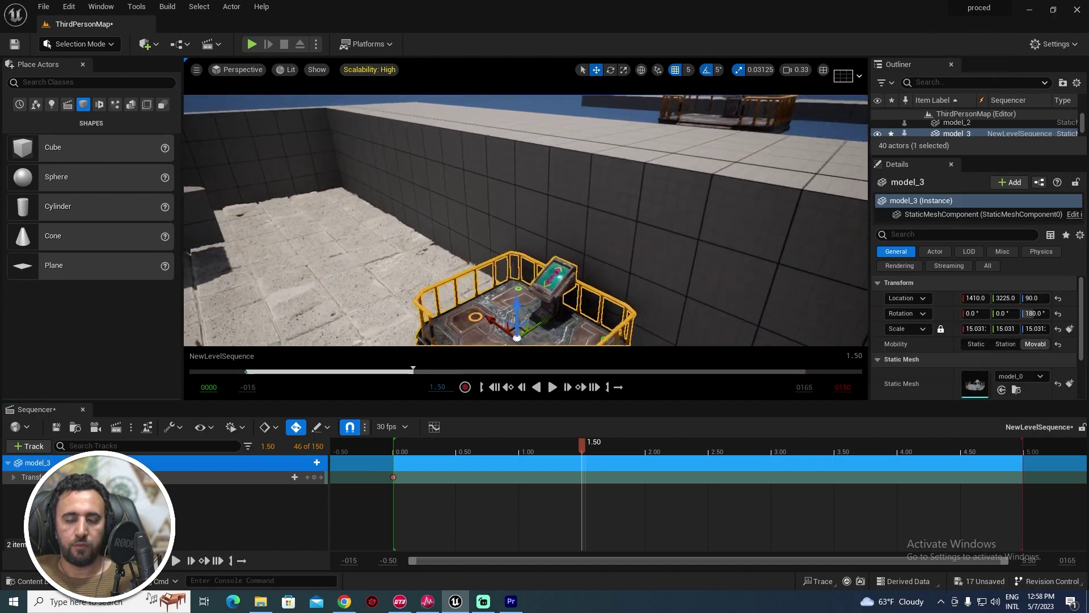
key("End")
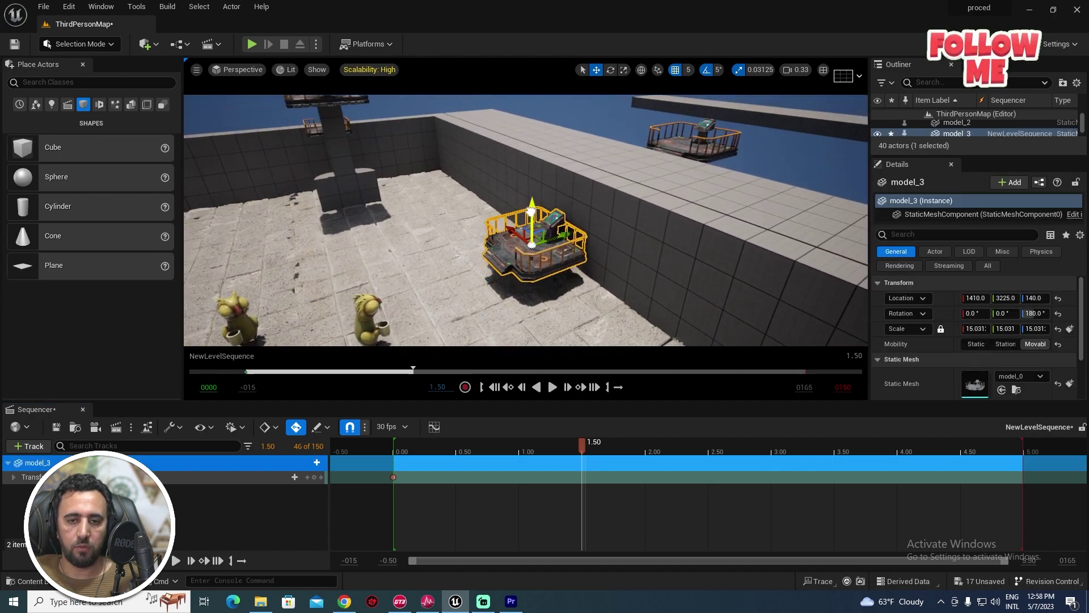
left_click_drag(531, 212, 526, 157)
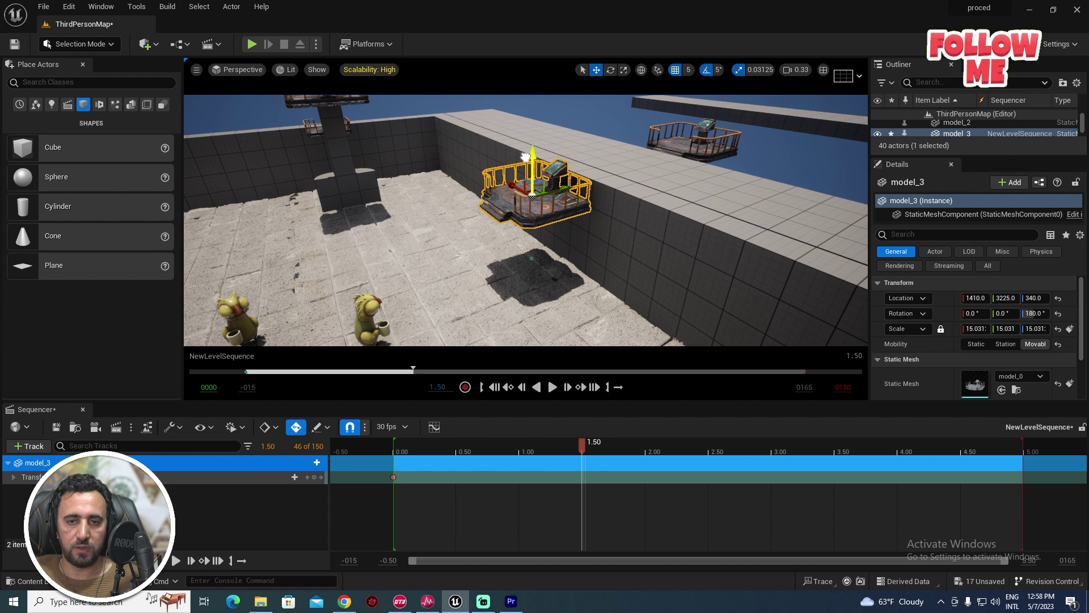
key("Up")
key("space")
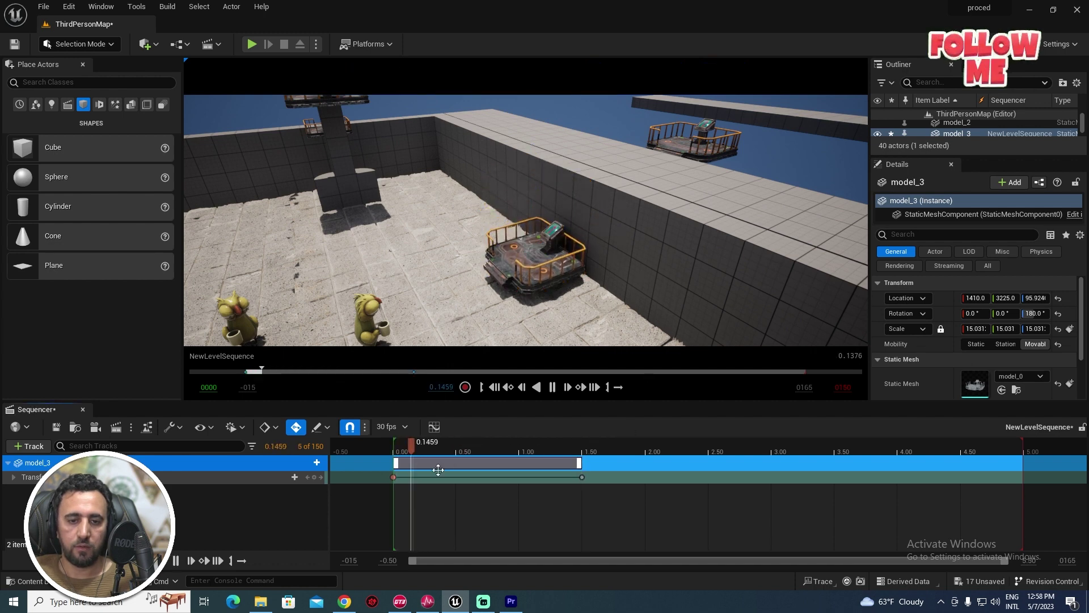
key("space")
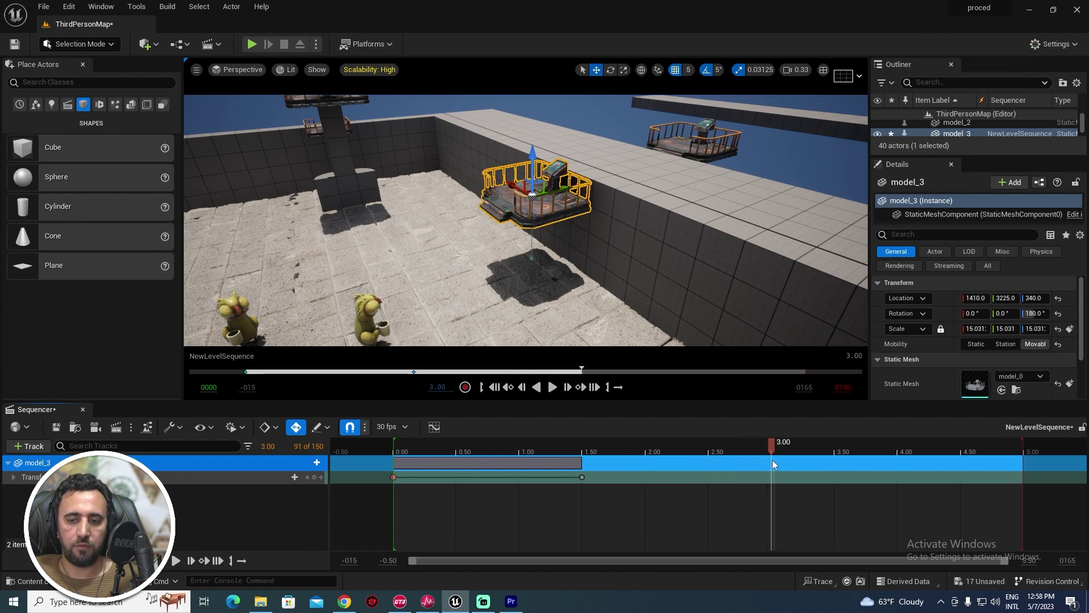
Move the raised keyframe to 3 seconds and replay the sequence
key("Left")
key("Up")
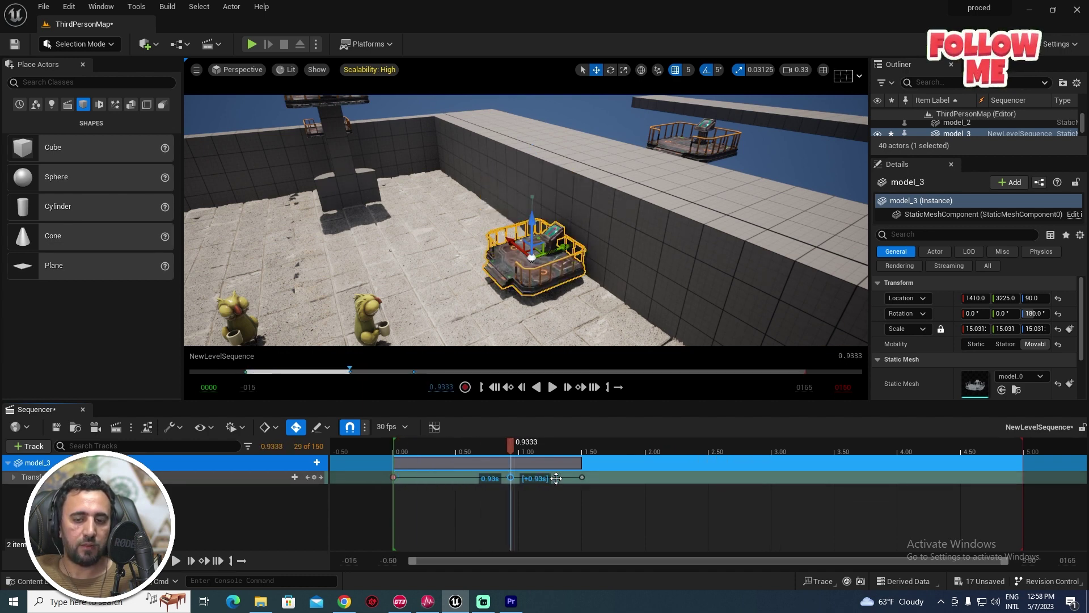
left_click_drag(556, 478, 763, 478)
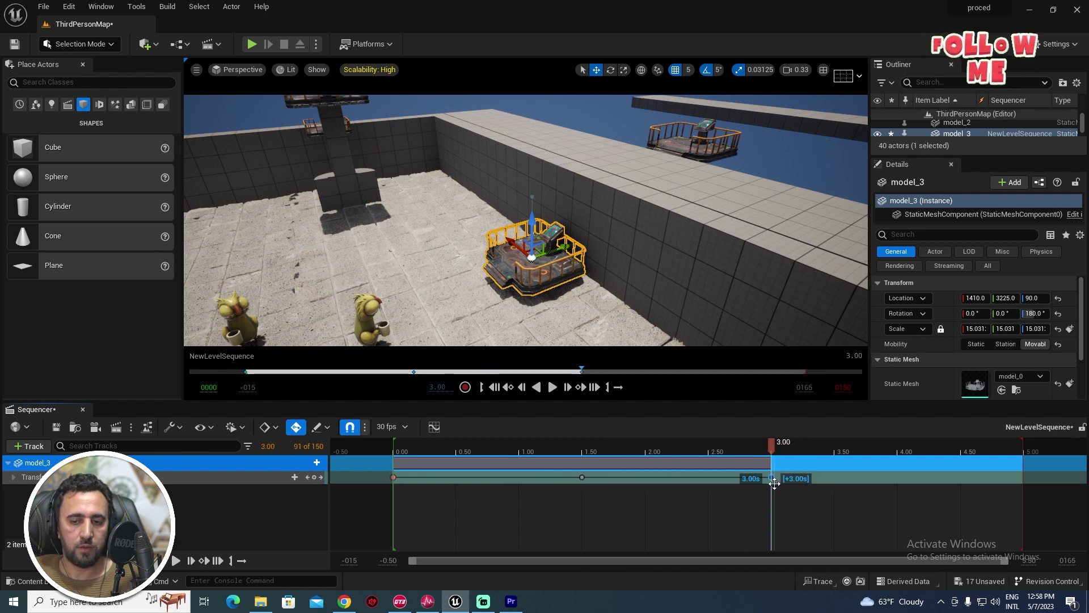
key("Up")
key("space")
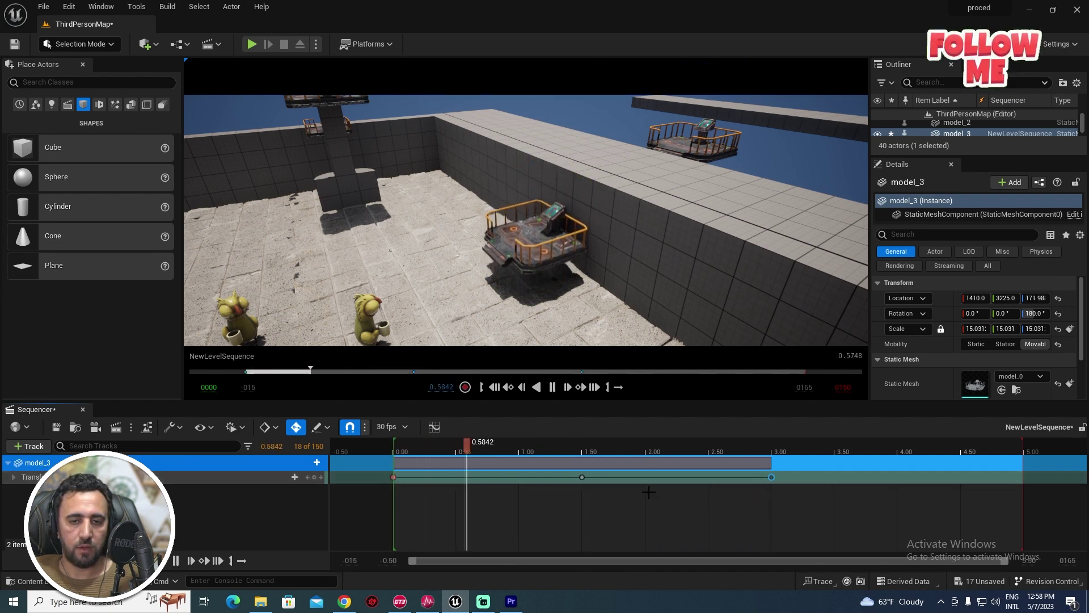
key("space")
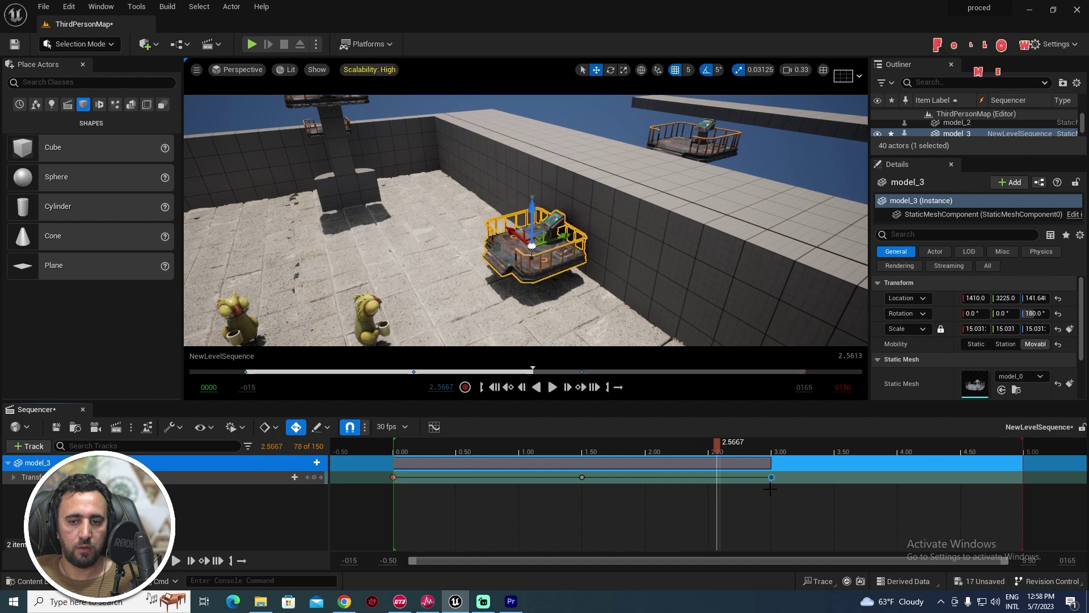
Drag model_3's last keyframe to about 4.1 seconds and preview from the start
left_click_drag(772, 477, 914, 477)
left_click(461, 448)
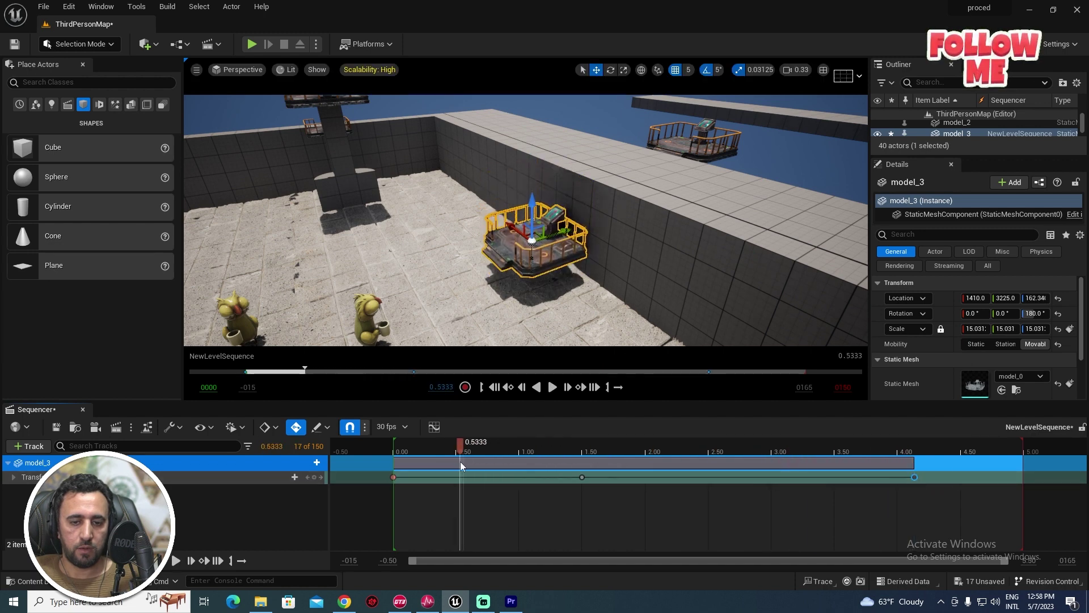
key("Up")
key("space")
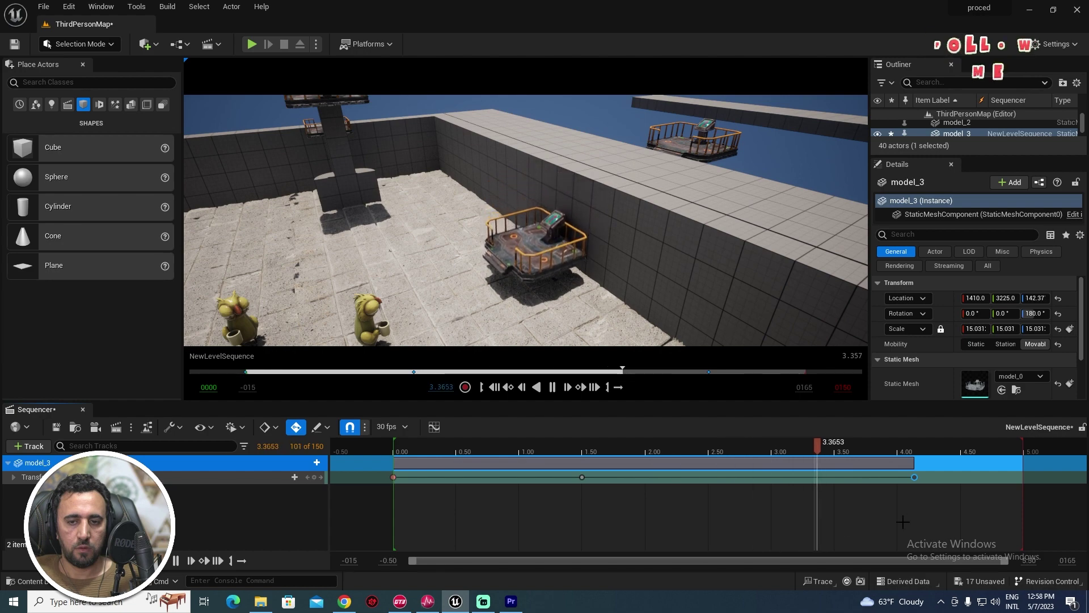
key("space")
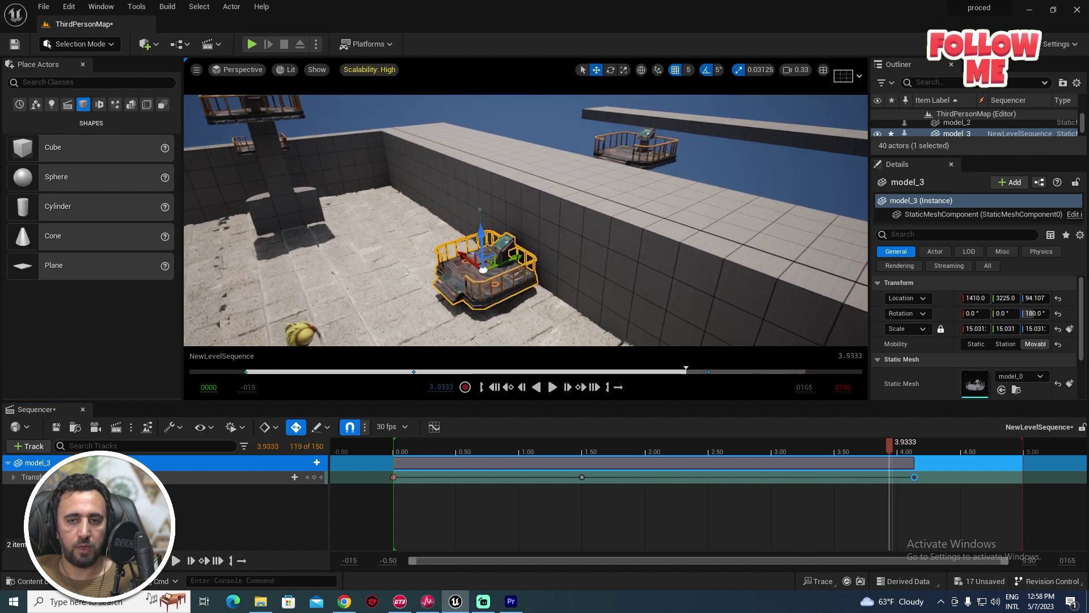
right_click_drag(483, 271, 472, 274)
Select the bridge platform model_5 and add it to NewLevelSequence with Actor To Sequencer
left_click(625, 206)
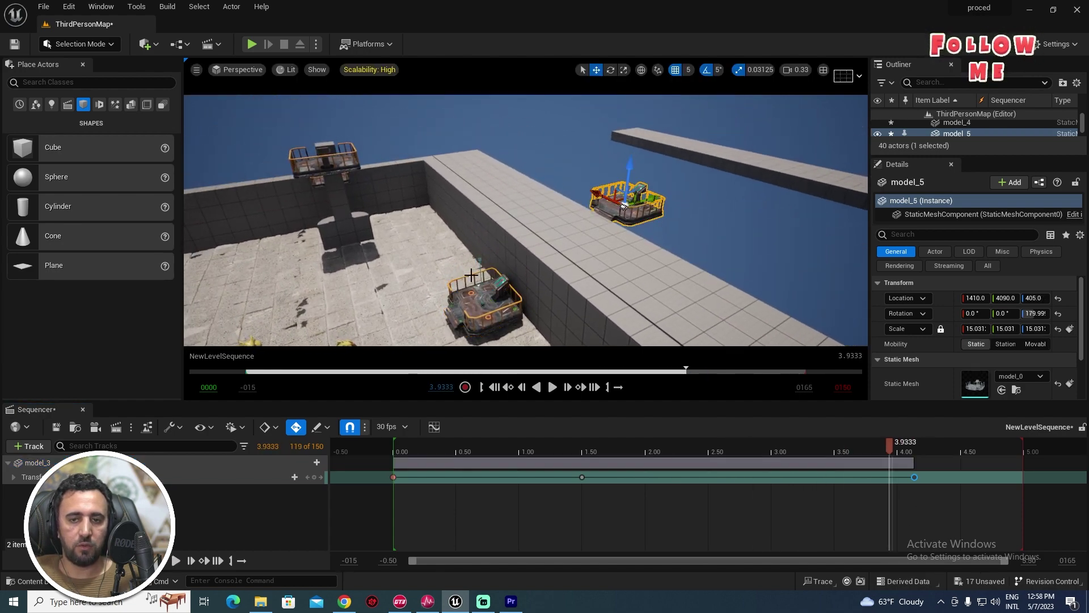
left_click(34, 446)
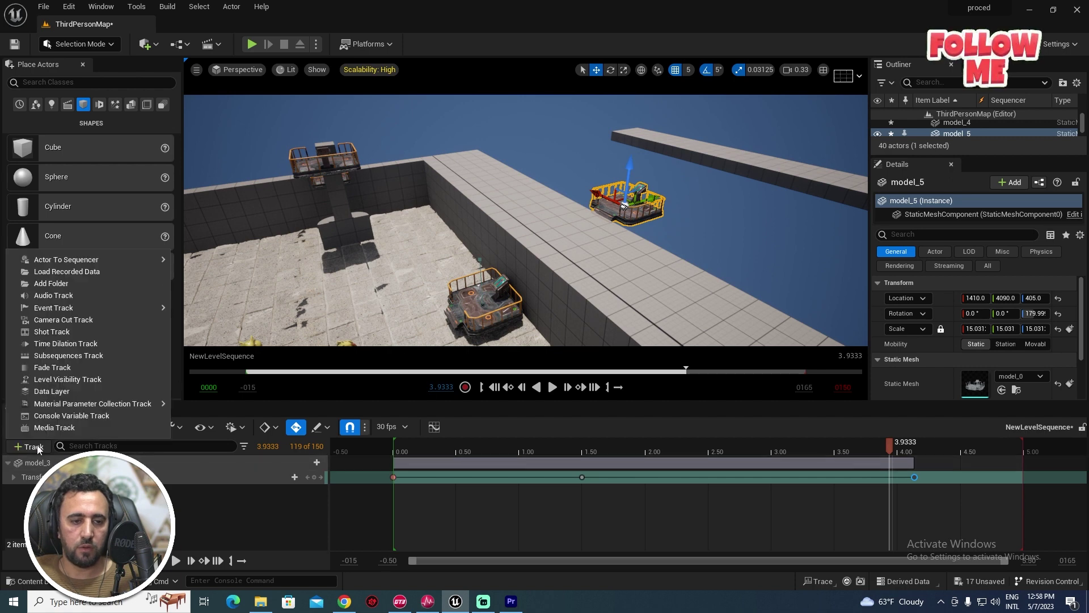
mouse_move(83, 261)
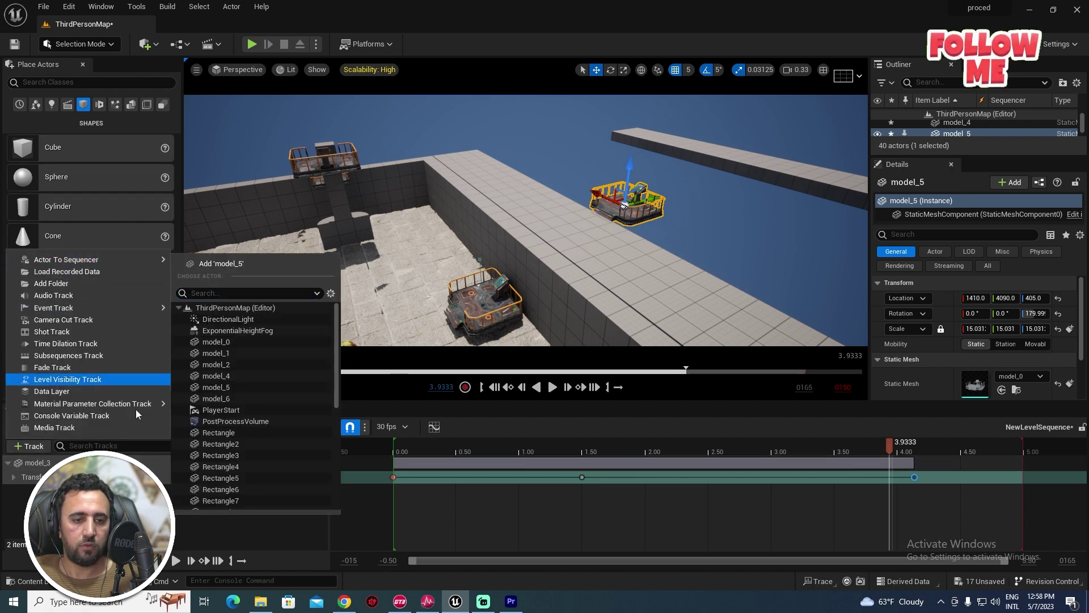
key("Escape")
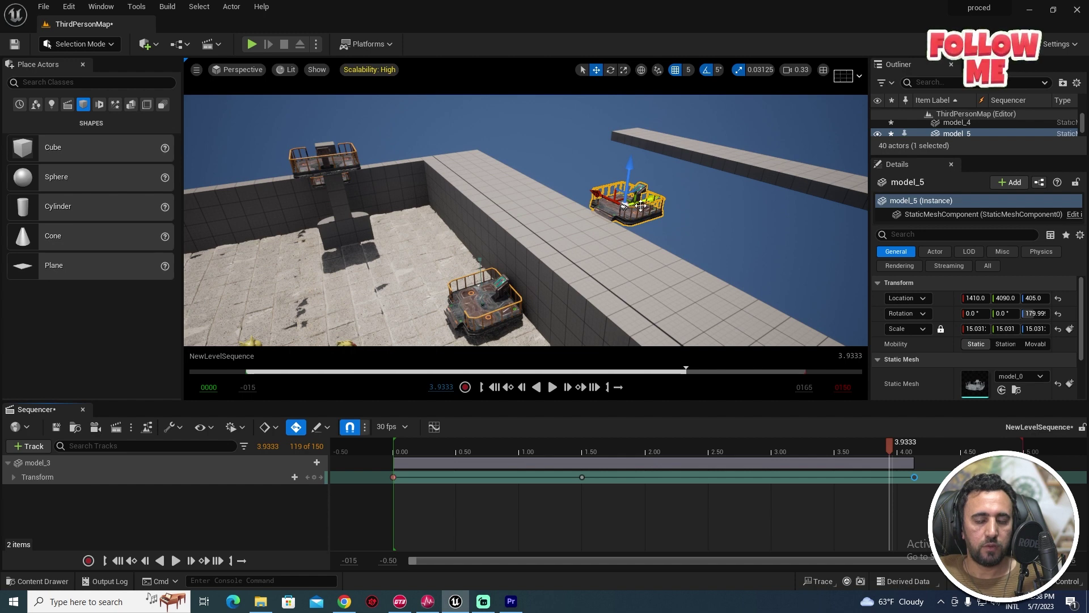
left_click(38, 450)
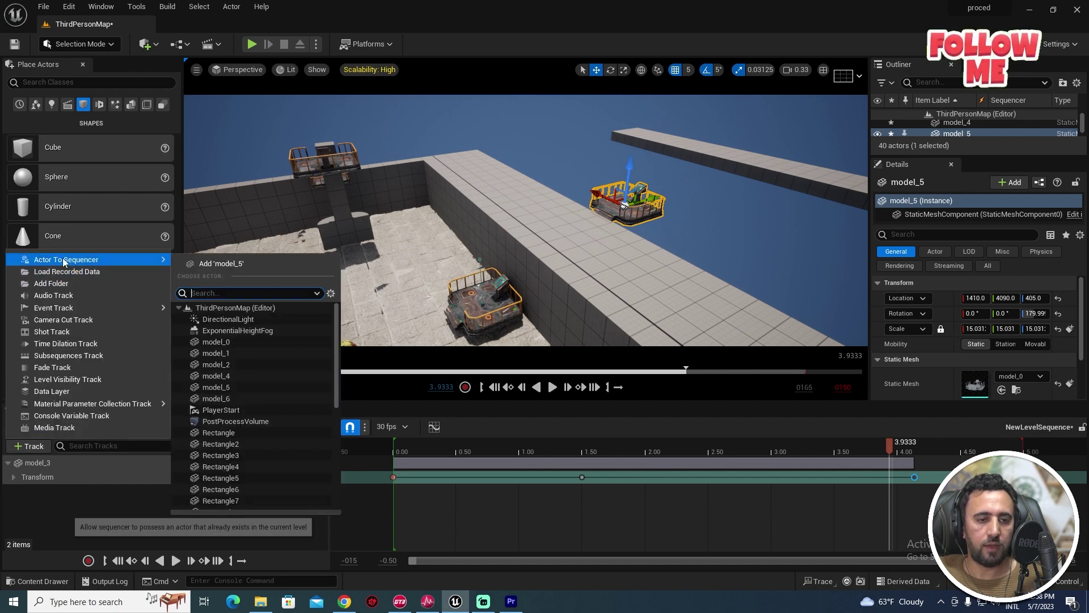
left_click(223, 264)
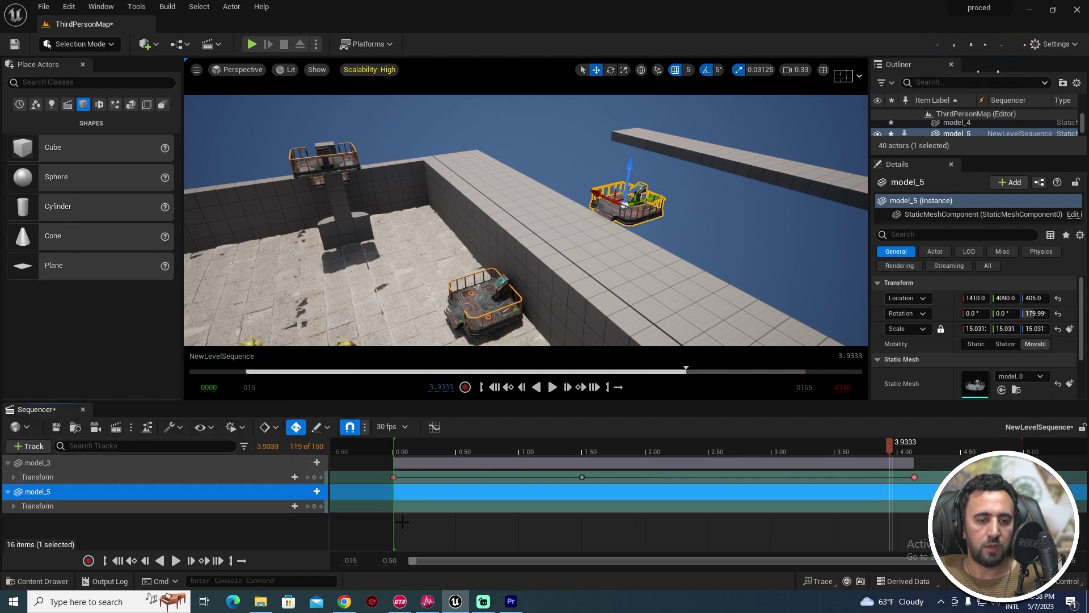
Key model_5 at 0 and 1.5 seconds, sliding it outward along Y, and preview
left_click(314, 505)
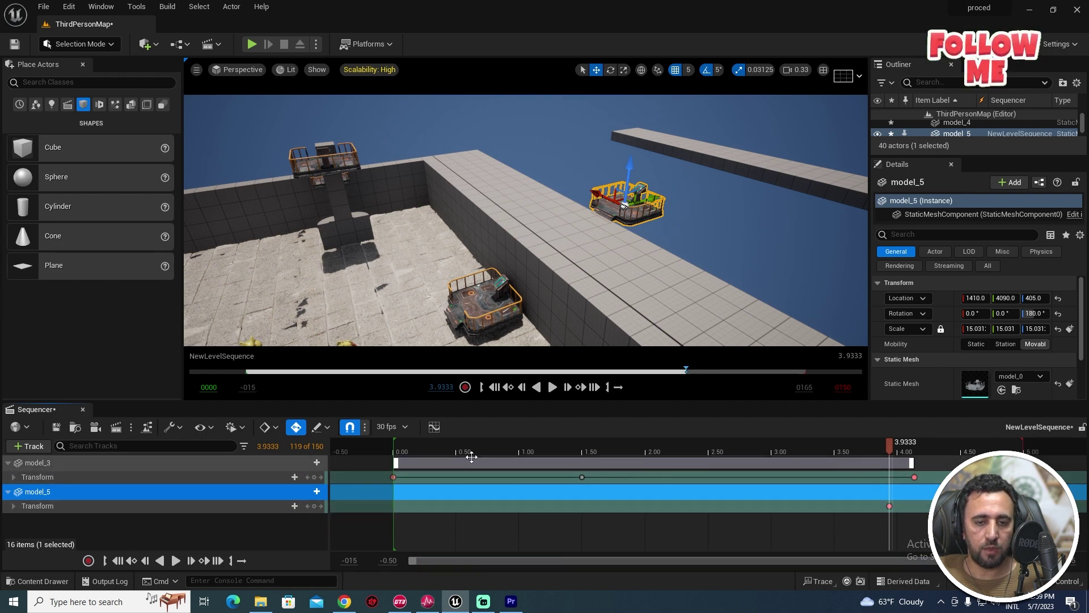
left_click_drag(889, 505, 394, 505)
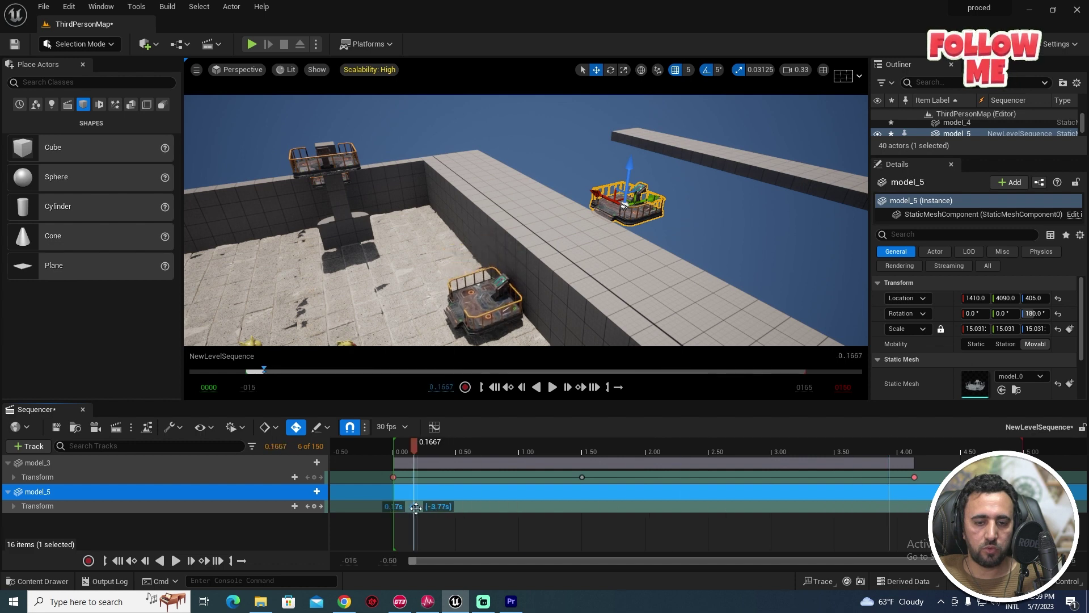
left_click_drag(400, 449, 586, 459)
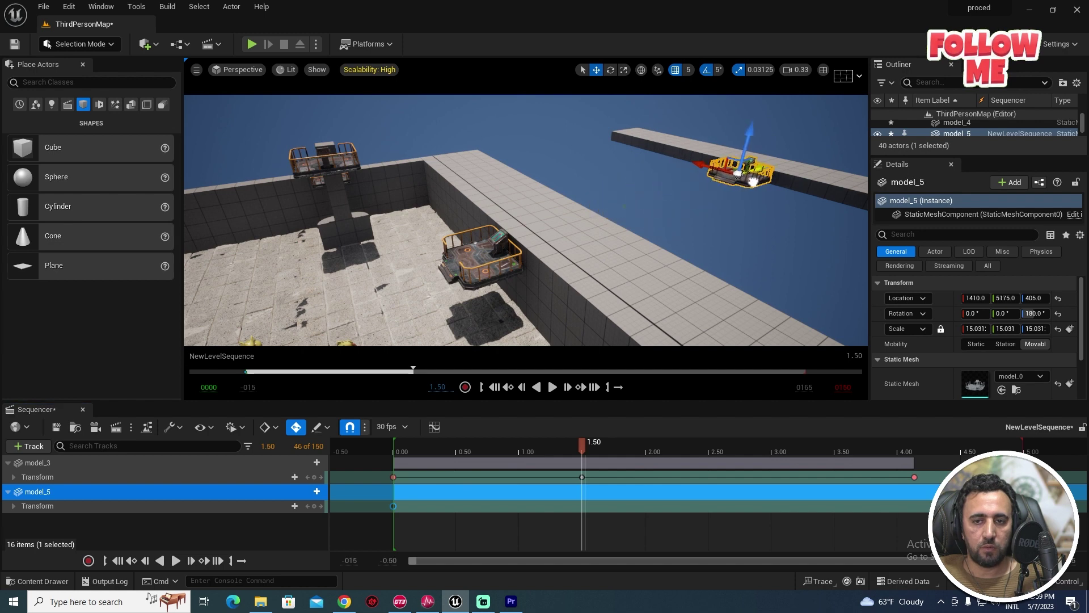
key("s")
key("f")
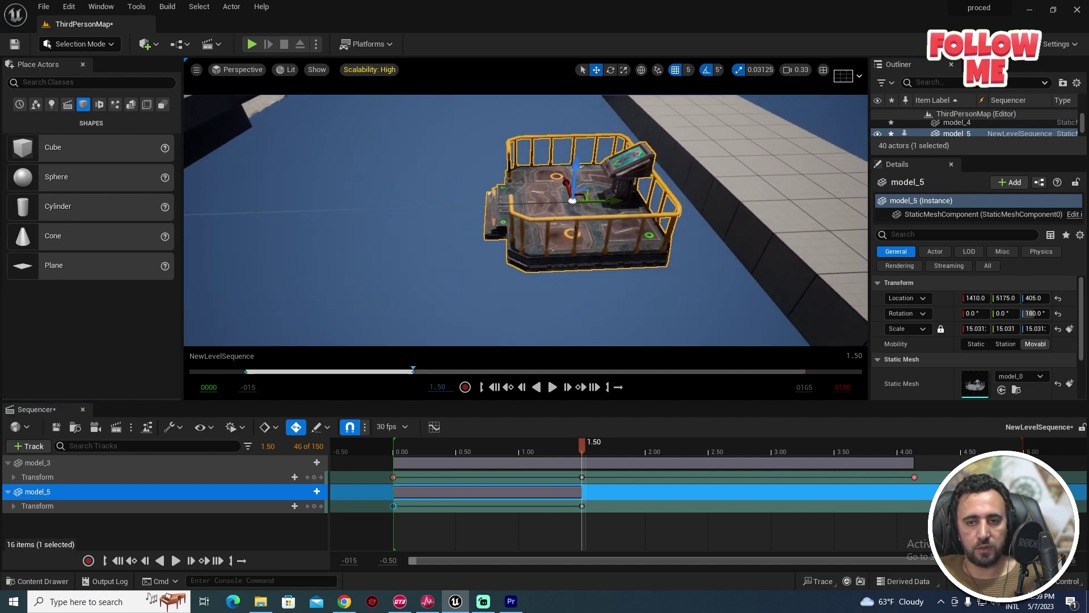
scroll(680, 221, "down", 5)
left_click_drag(624, 245, 658, 251)
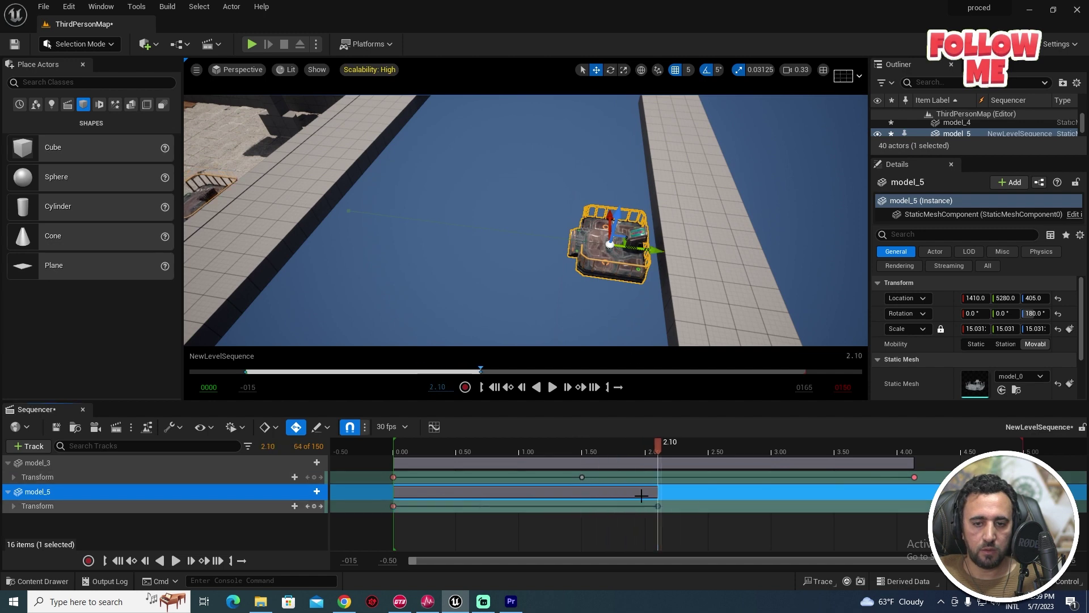
key("space")
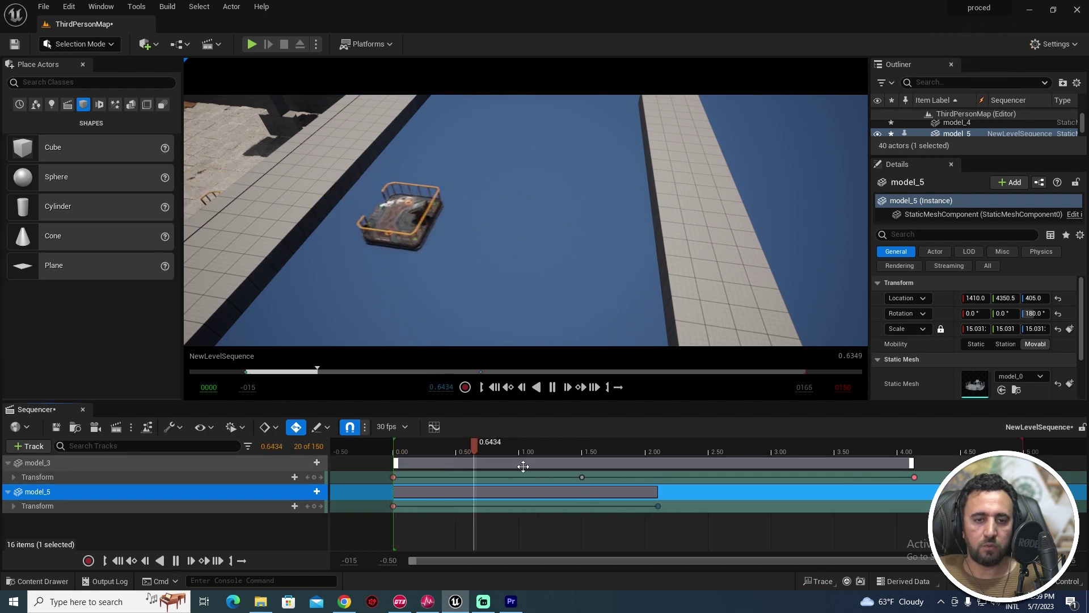
key("space")
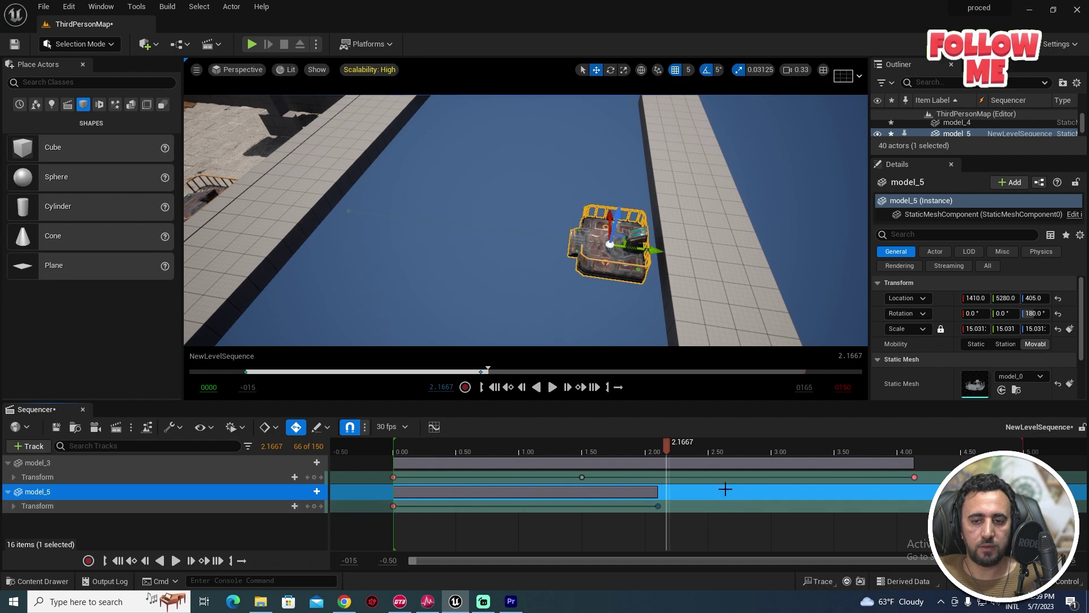
Add a hold key at 2.3 s and a return key near 4.13 s, then preview
left_click(689, 452)
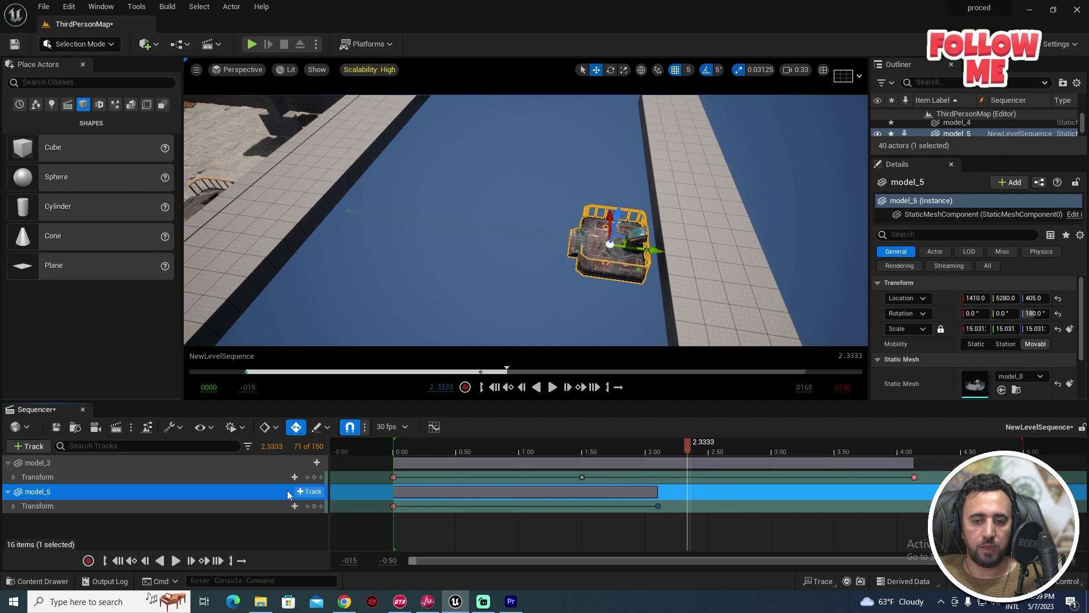
left_click(311, 511)
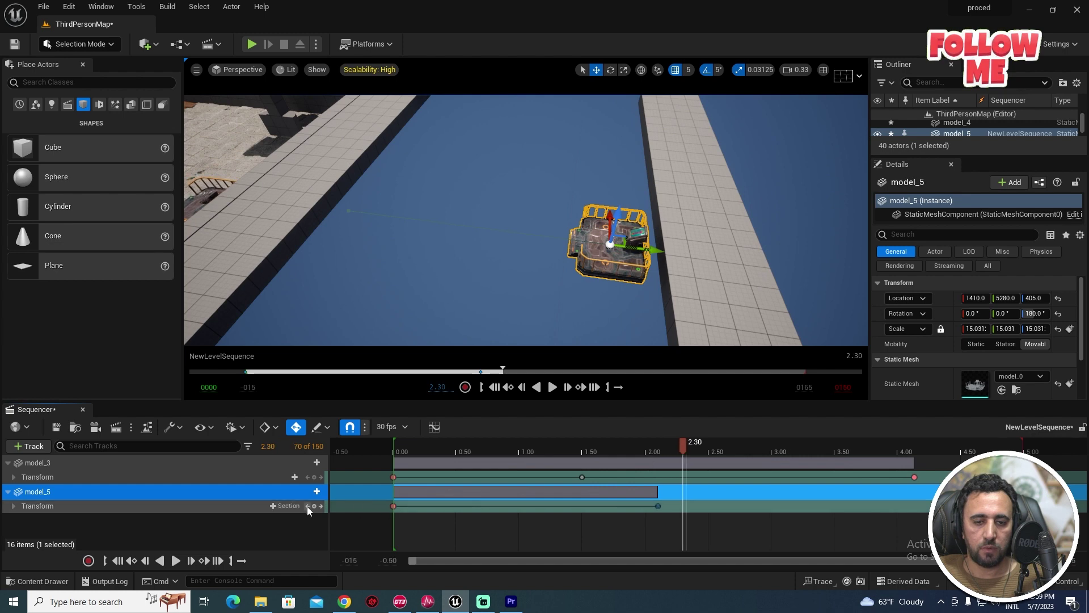
left_click(315, 506)
mouse_move(693, 446)
left_mouse_down()
mouse_move(906, 463)
mouse_move(860, 466)
left_mouse_up()
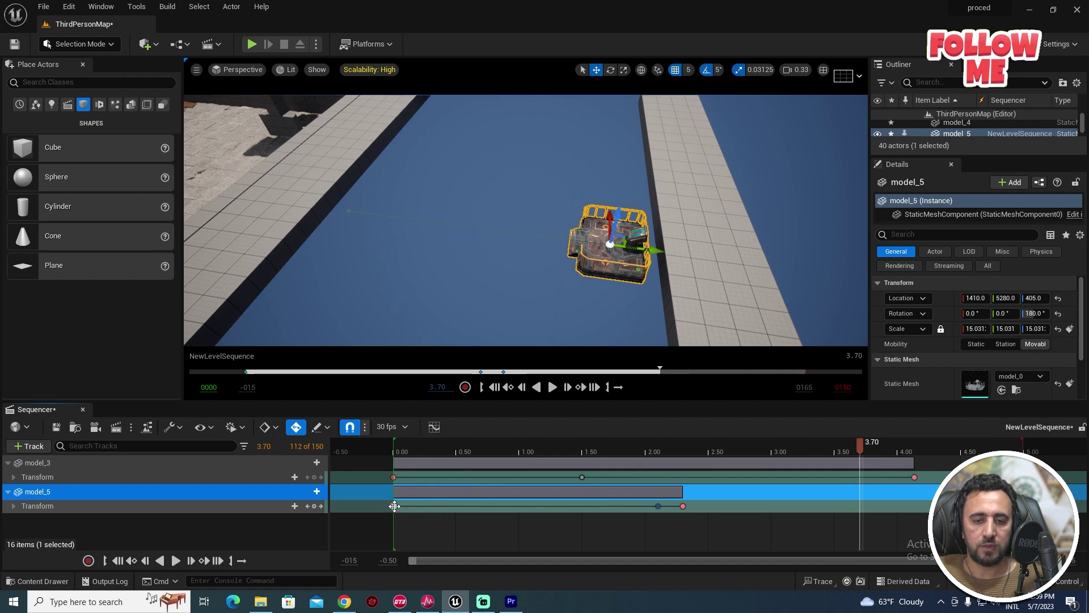
left_click_drag(394, 505, 914, 506, "alt")
left_click(789, 446)
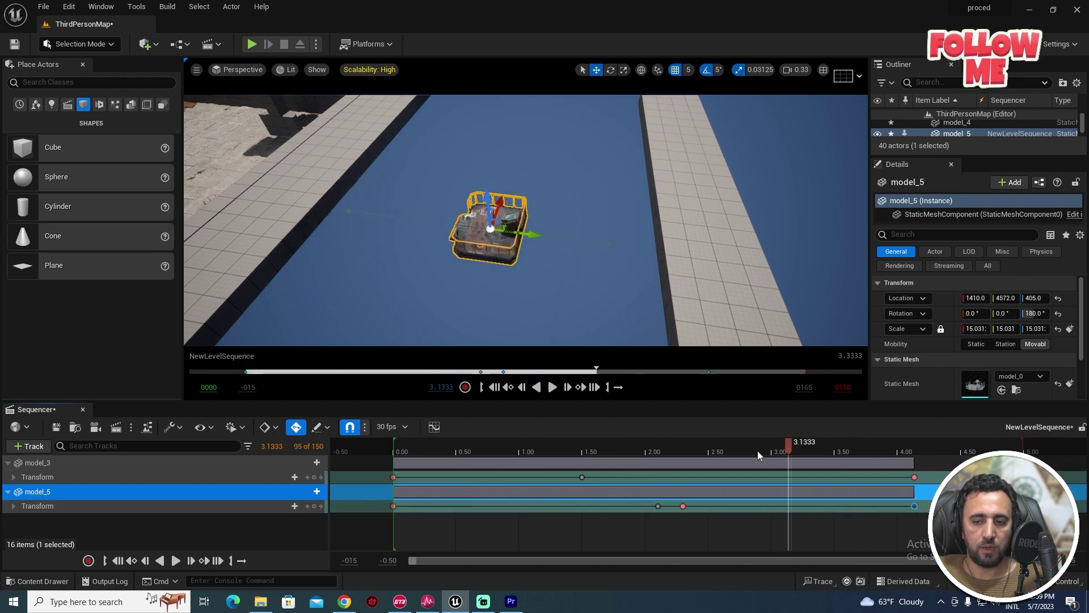
left_click_drag(757, 450, 415, 457)
key("space")
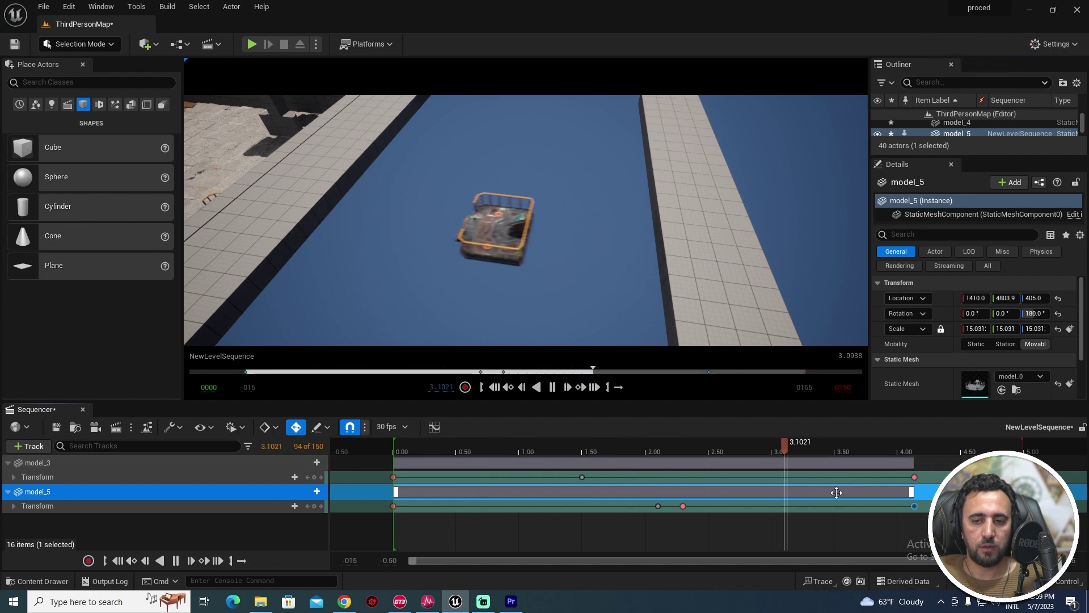
key("space")
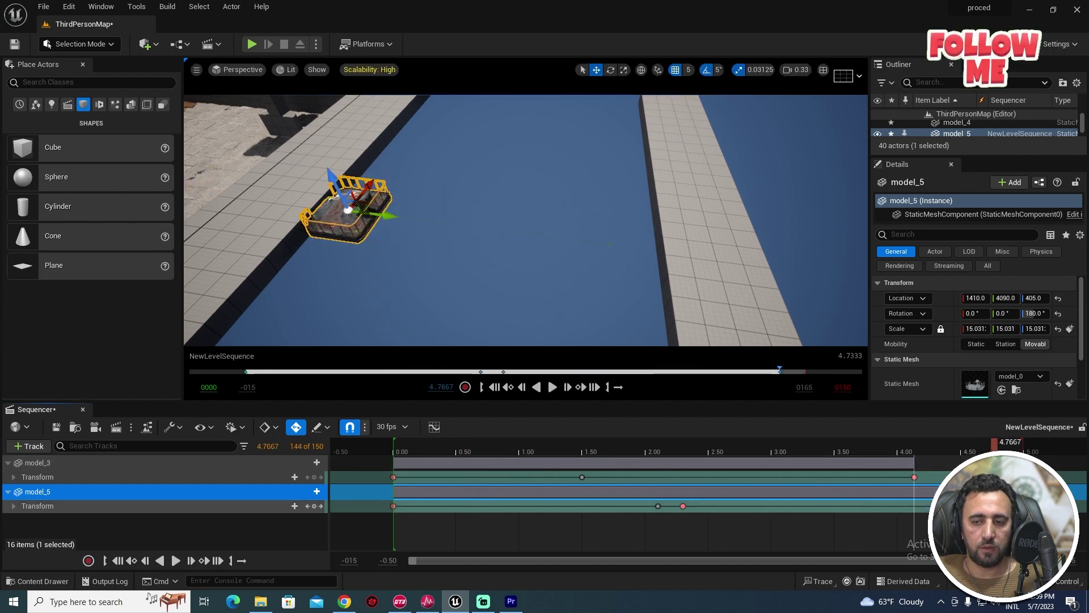
Play the sequence from 2.5 s and from the start to check both platforms' motion
left_click(346, 210)
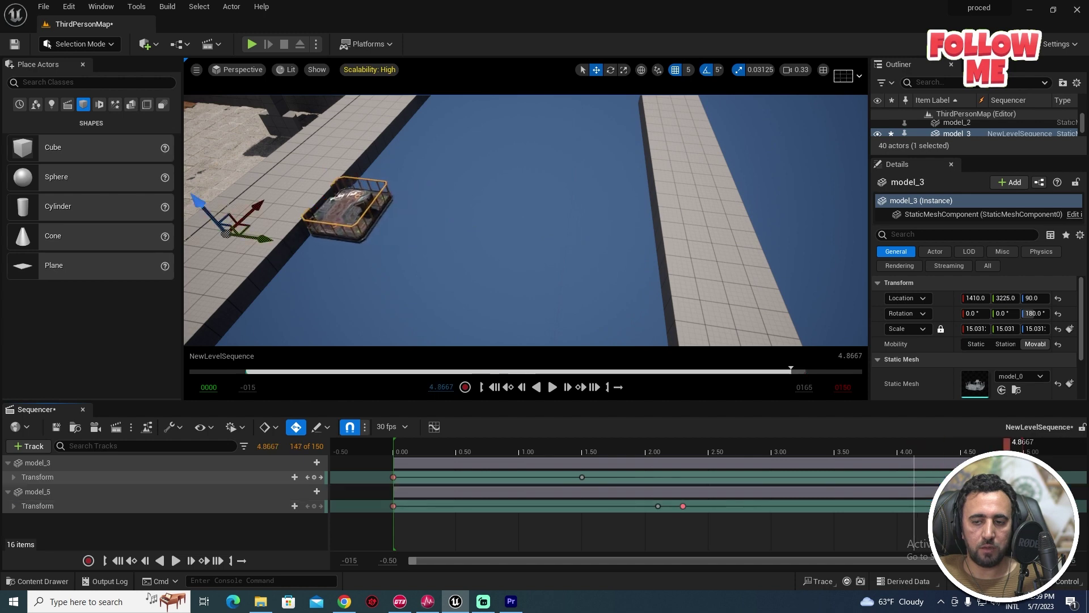
left_click(706, 470)
key("space")
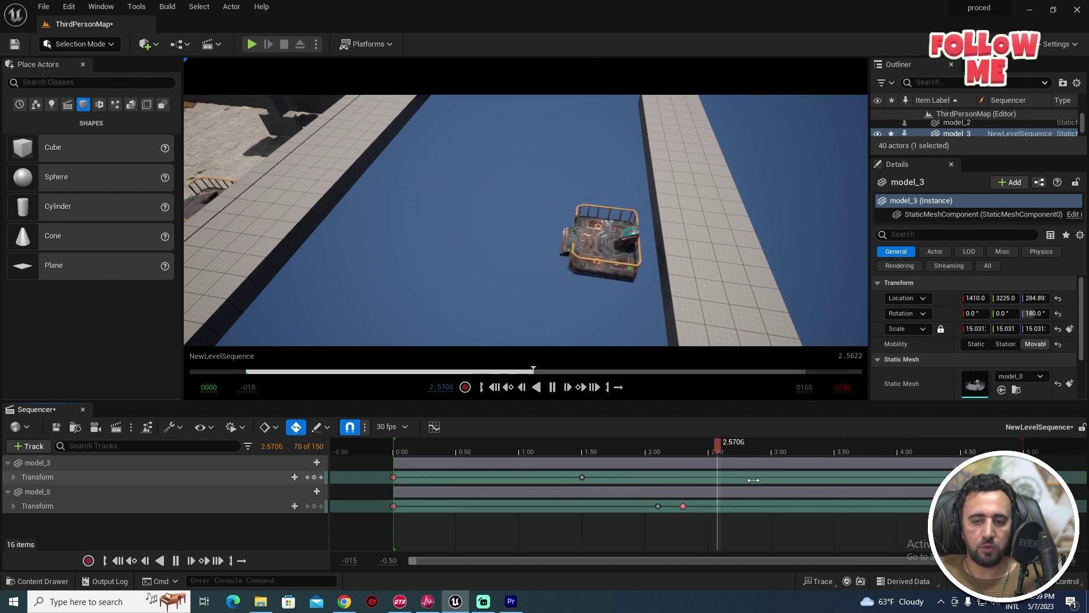
scroll(892, 468, "down", 5, "ctrl")
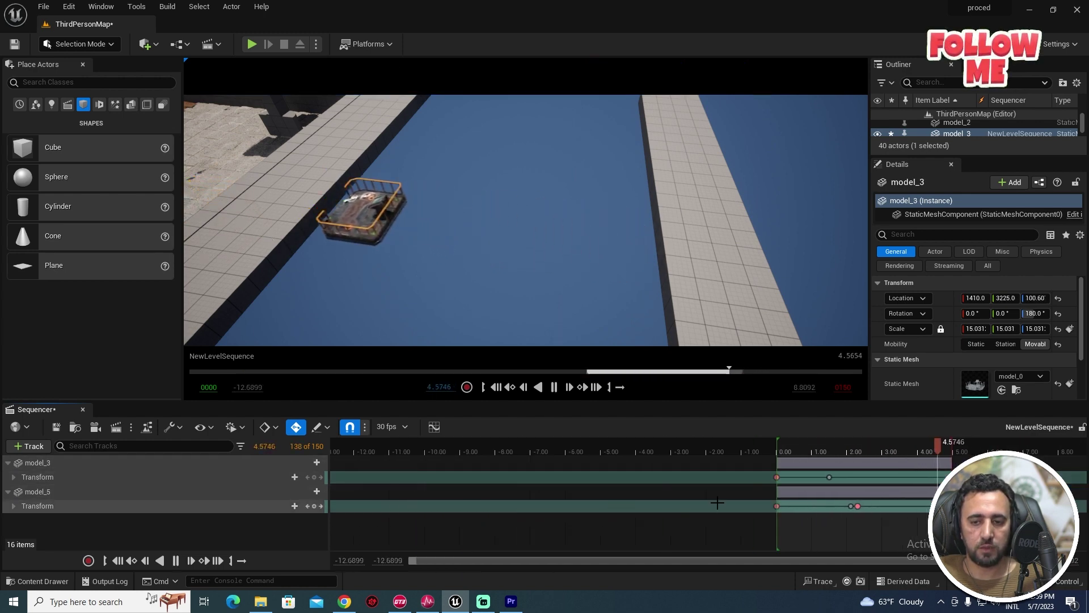
left_click(781, 450)
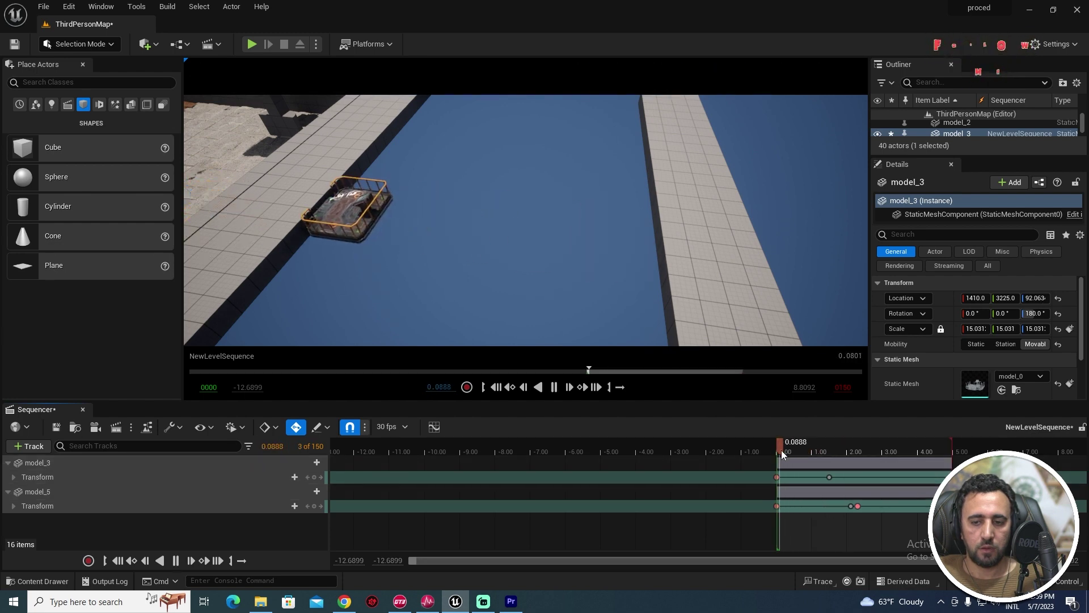
key("space")
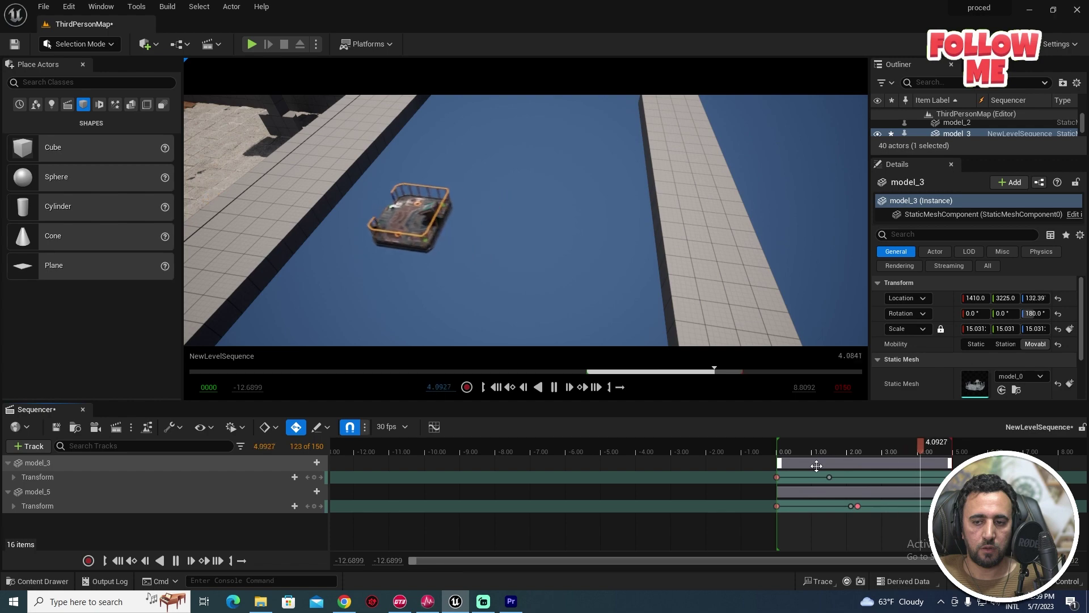
key("space")
Select the rooftop railing model_6 and frame the view over it and the courtyard
right_click_drag(422, 248, 351, 156)
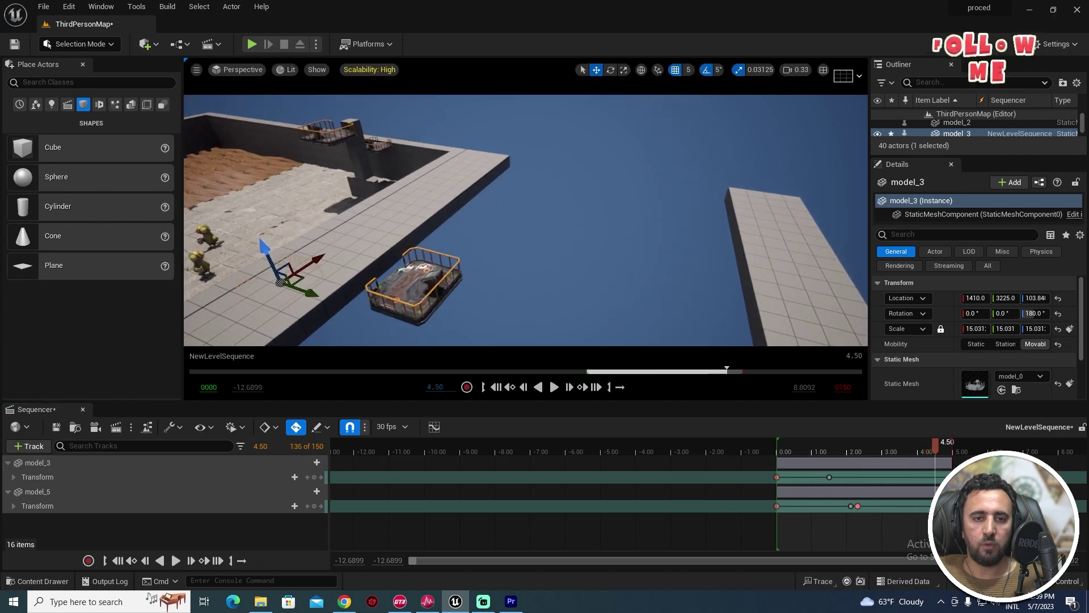
left_click(380, 146)
key("f")
right_click_drag(526, 221, 526, 221)
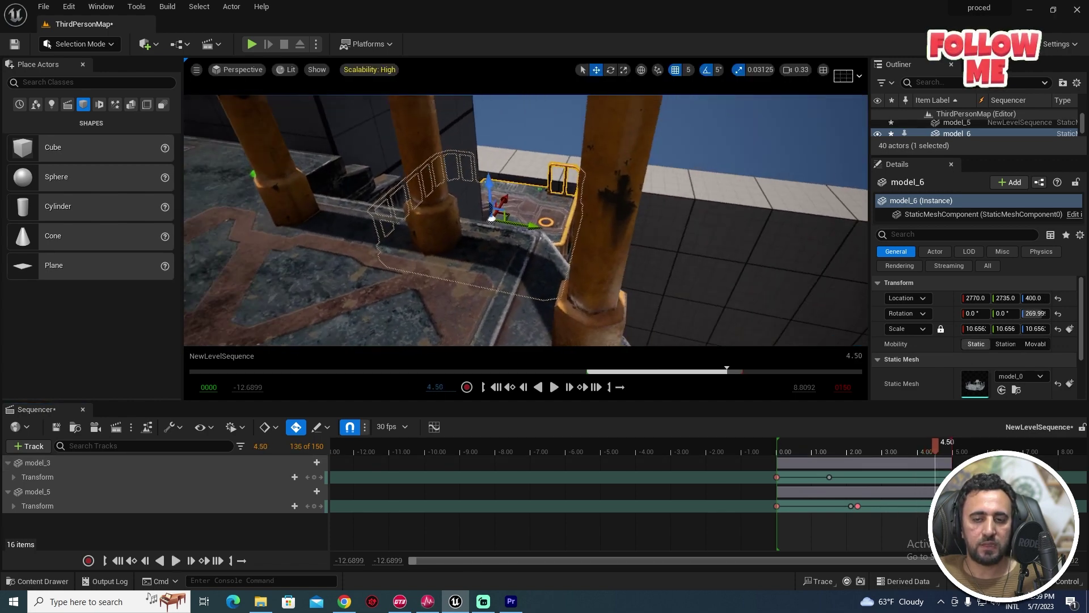
right_click_drag(555, 333, 555, 334)
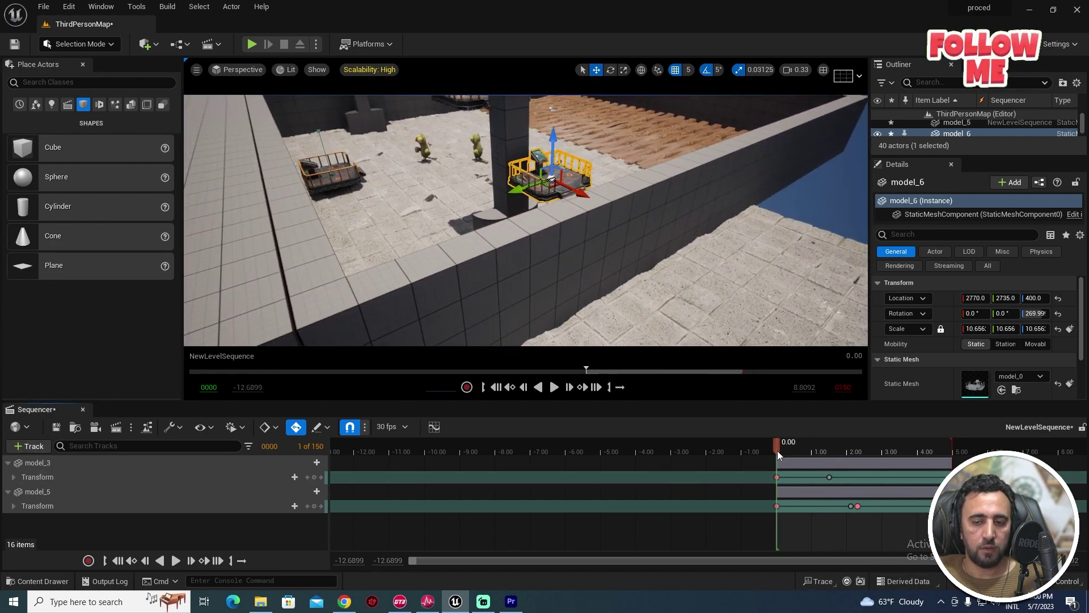
Add model_6 to the level sequence and collapse the model_3 and model_5 tracks
left_click(34, 446)
mouse_move(68, 260)
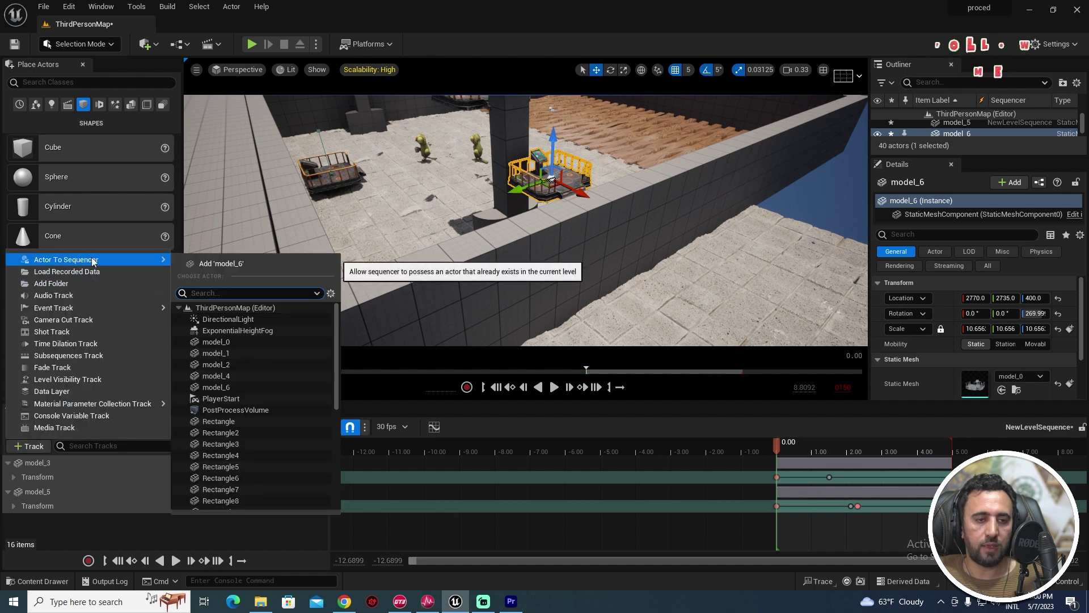
left_click(215, 261)
left_click(8, 462)
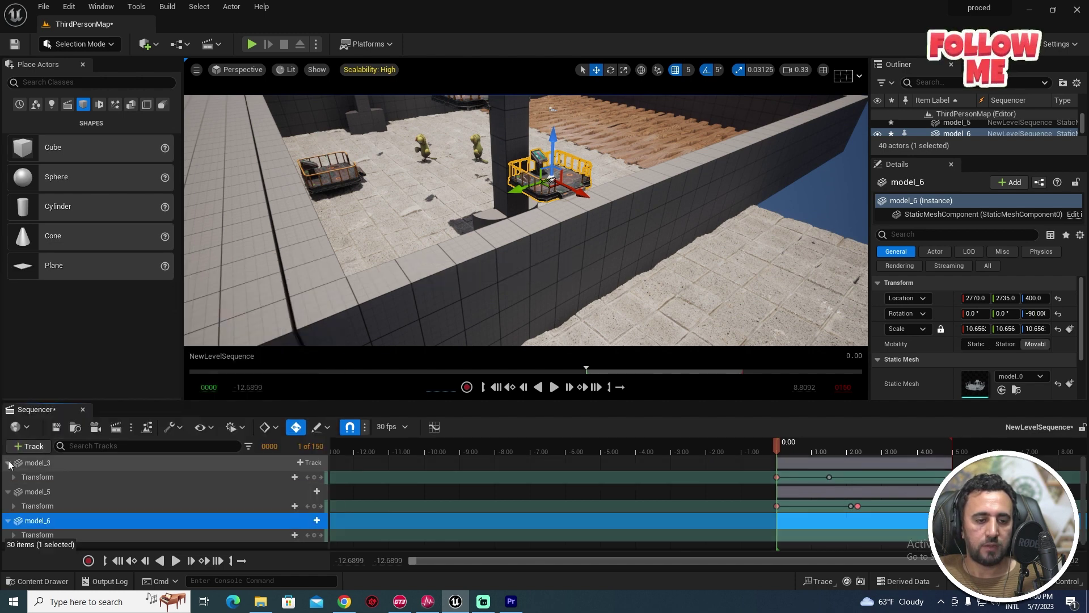
left_click(8, 478)
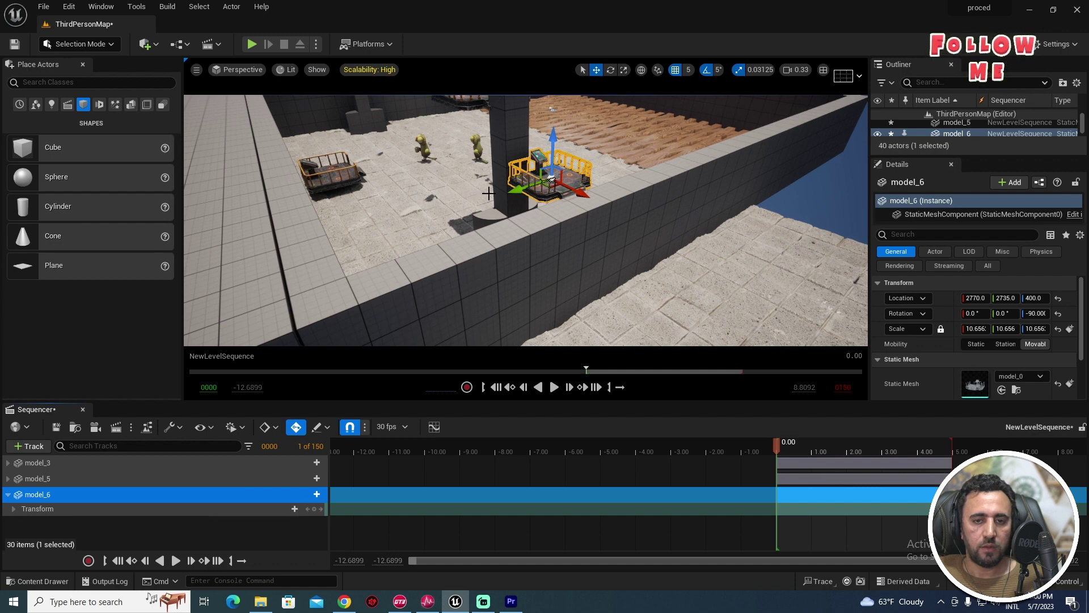
Key model_6 at time zero, raise it to Z 680, and preview from the start
left_click(316, 509)
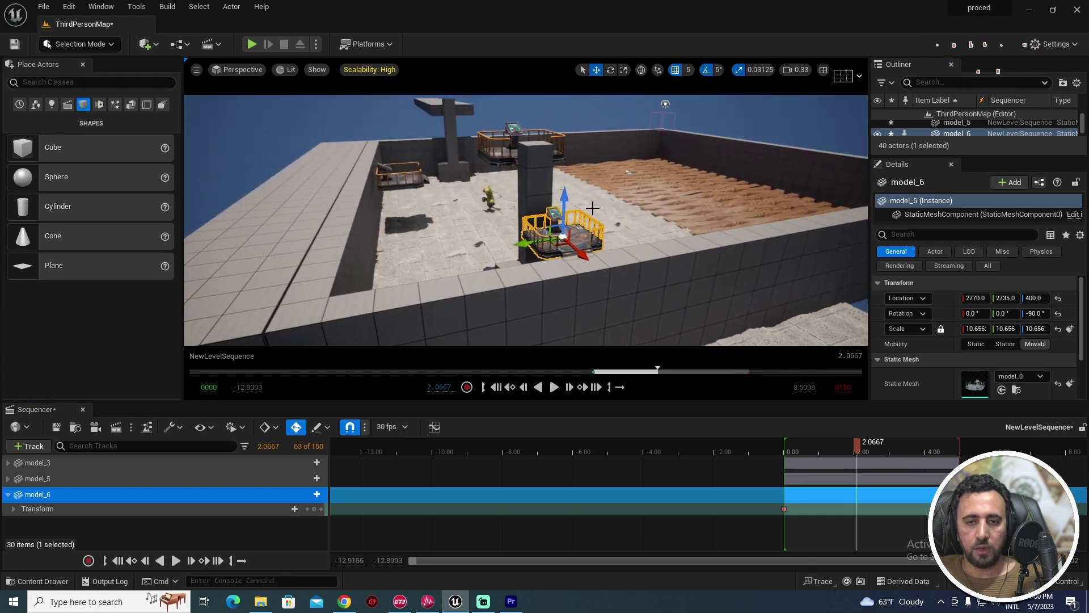
left_click_drag(567, 190, 555, 118)
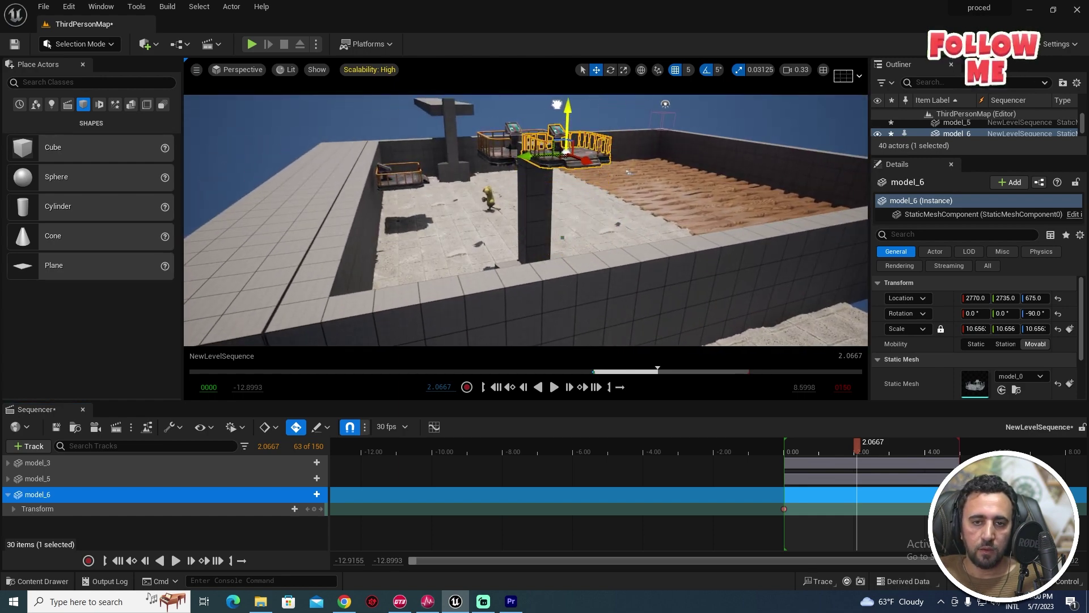
left_click_drag(557, 105, 556, 103)
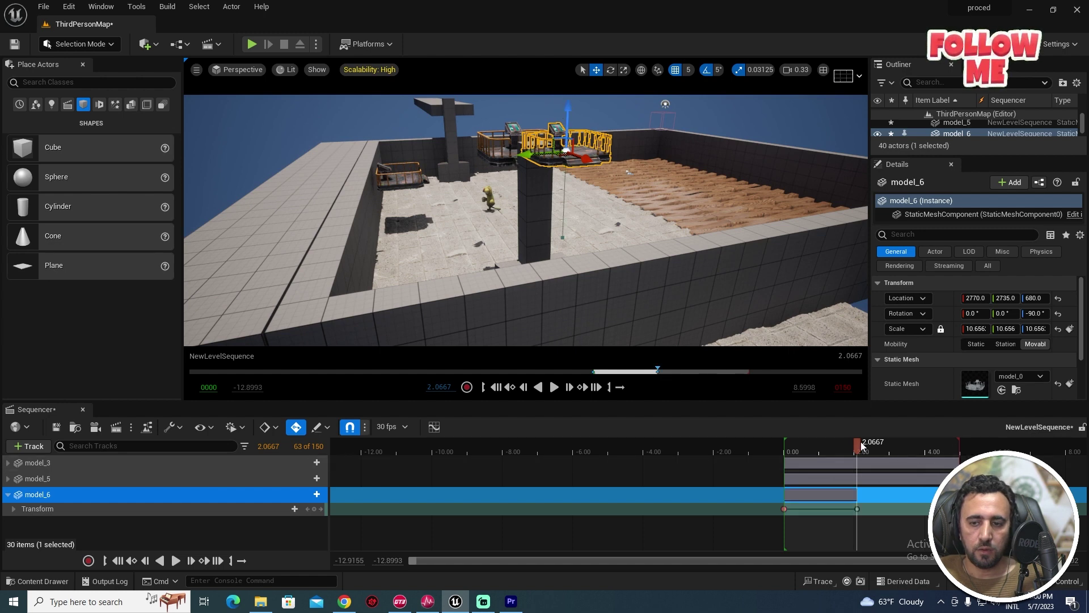
left_click_drag(867, 445, 951, 452)
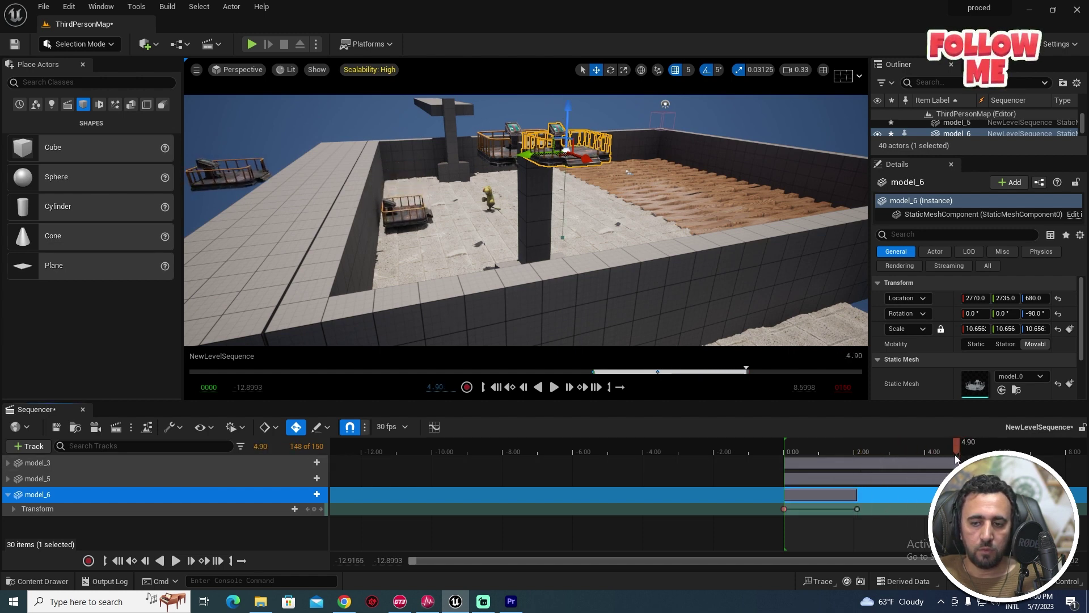
left_click(787, 508)
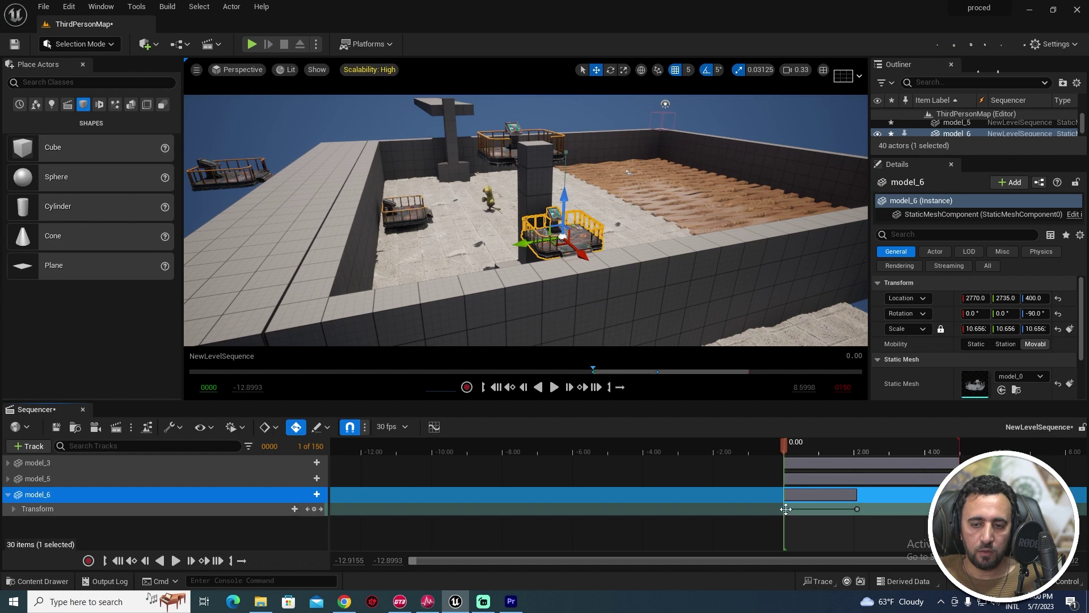
key("space")
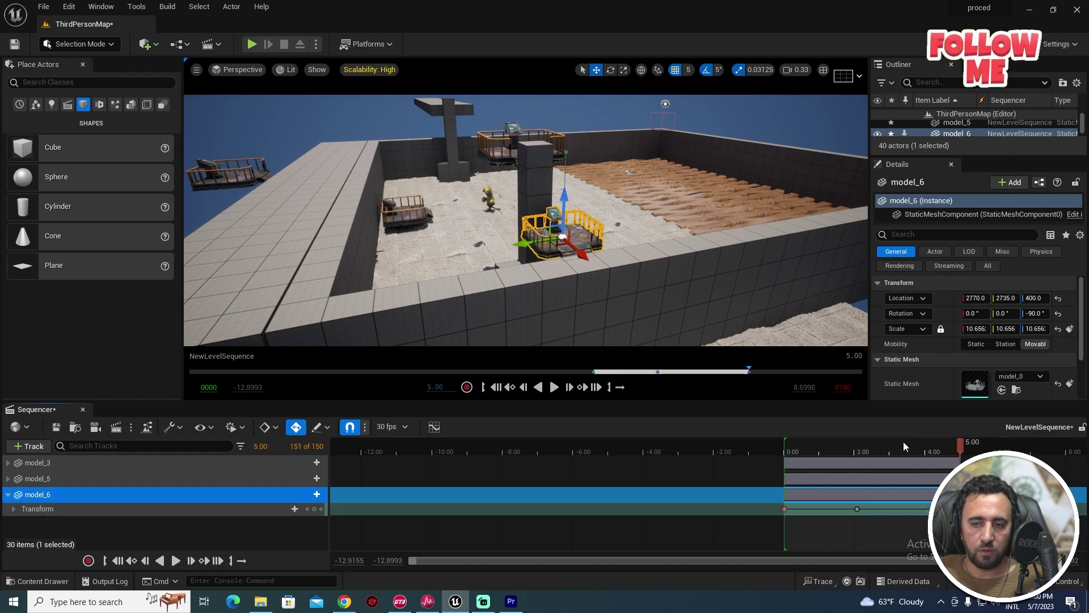
Retime model_6's raised-position key and play back the rise
left_click_drag(904, 442, 789, 441)
left_click(857, 509)
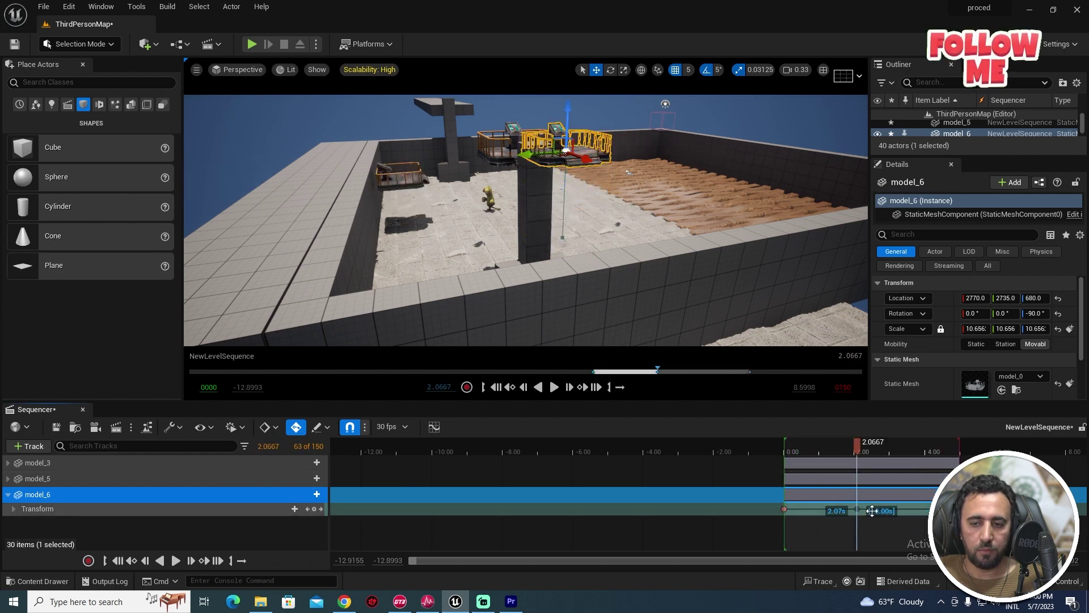
key("space")
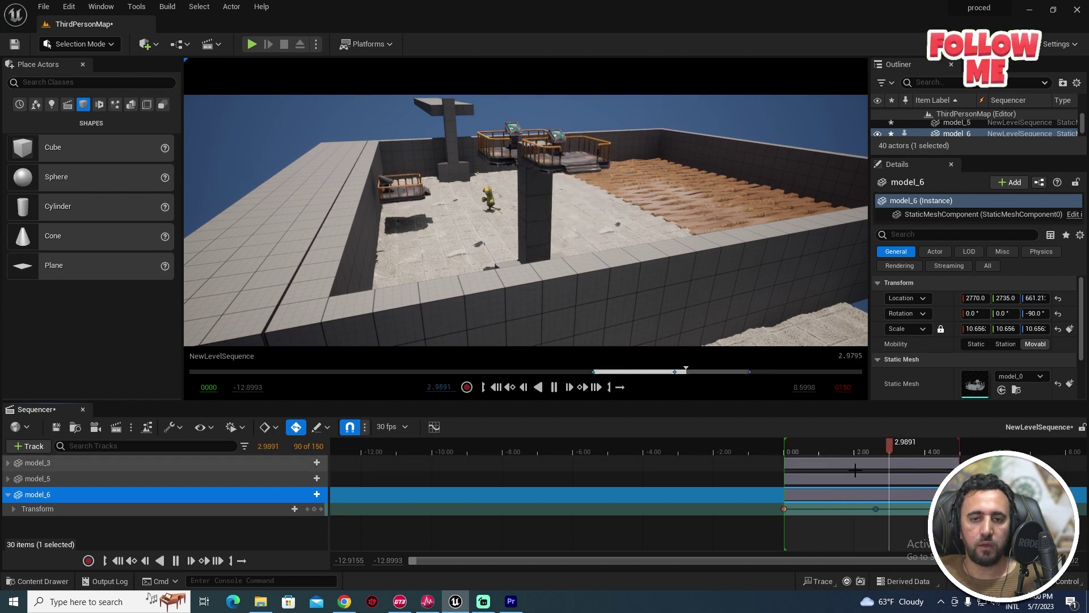
key("space")
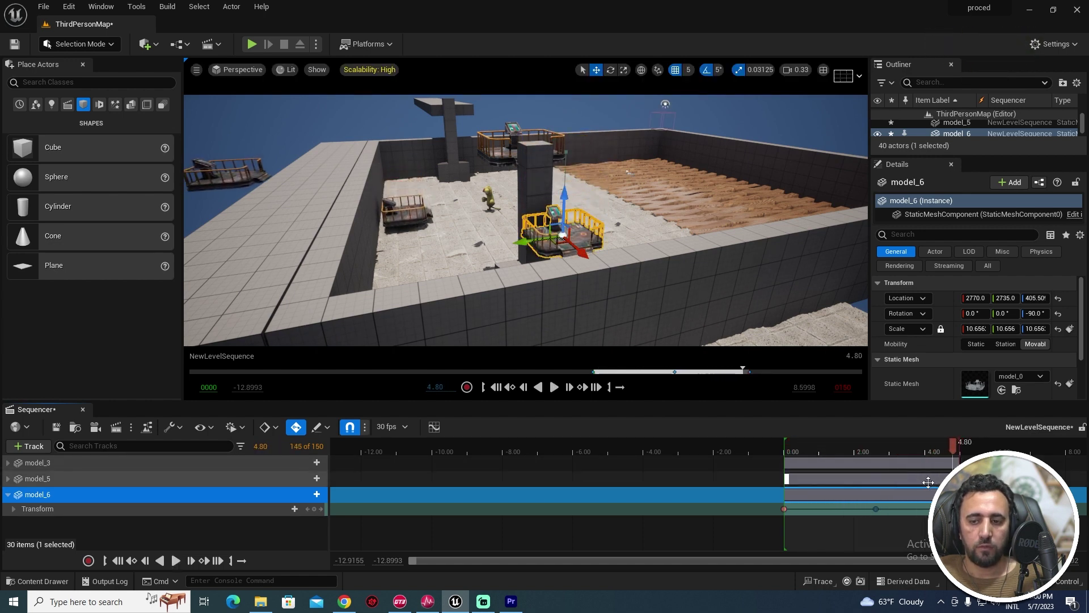
left_click(496, 143)
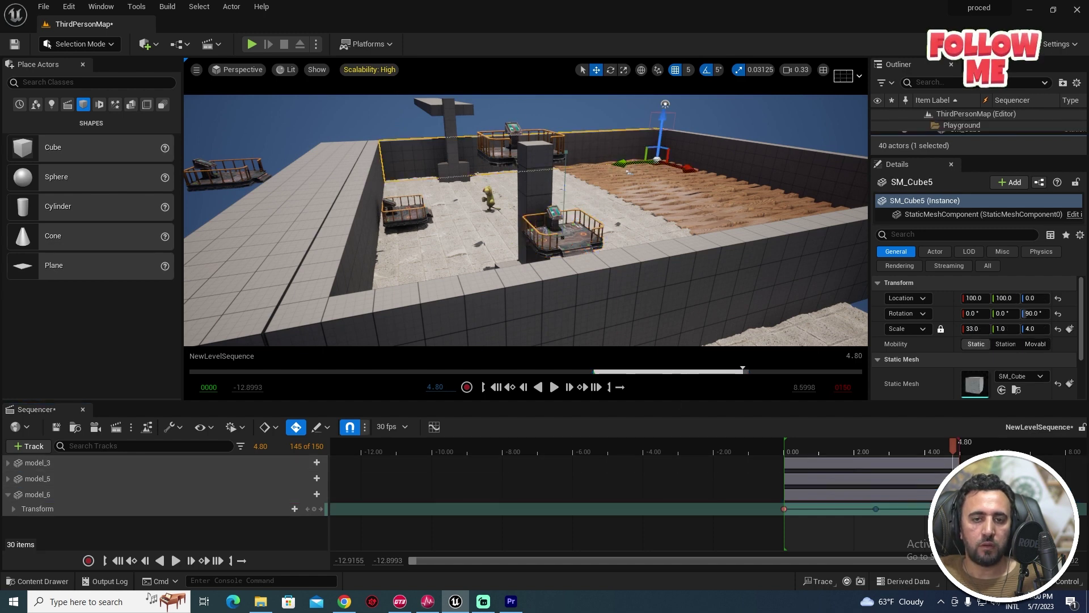
Select the back platform model_4 and raise it to height 680, nudging it slightly along X
left_click(514, 137)
key("f")
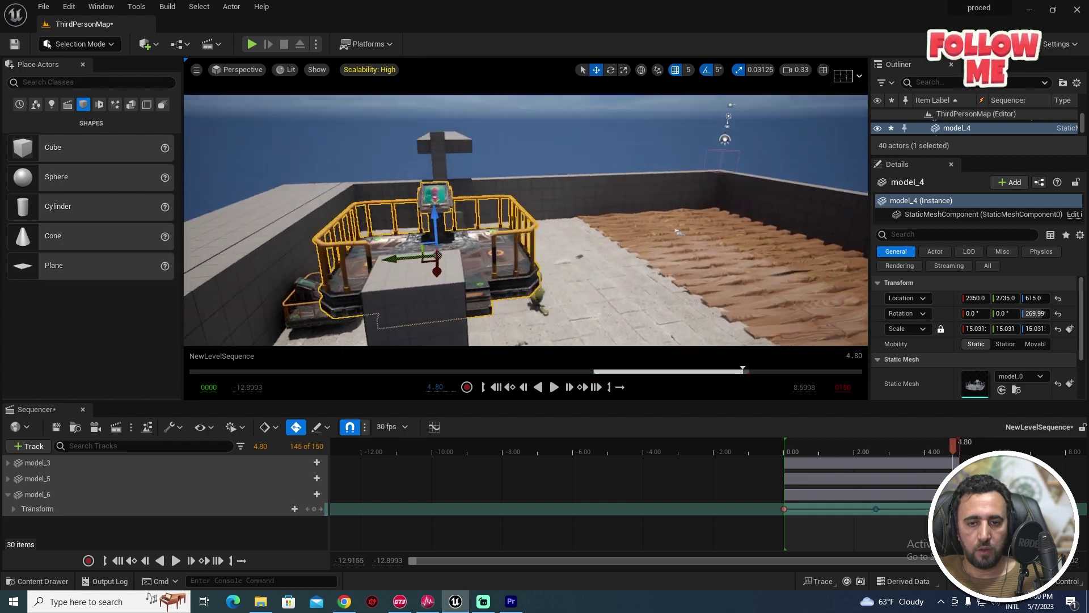
right_click_drag(525, 220, 526, 256)
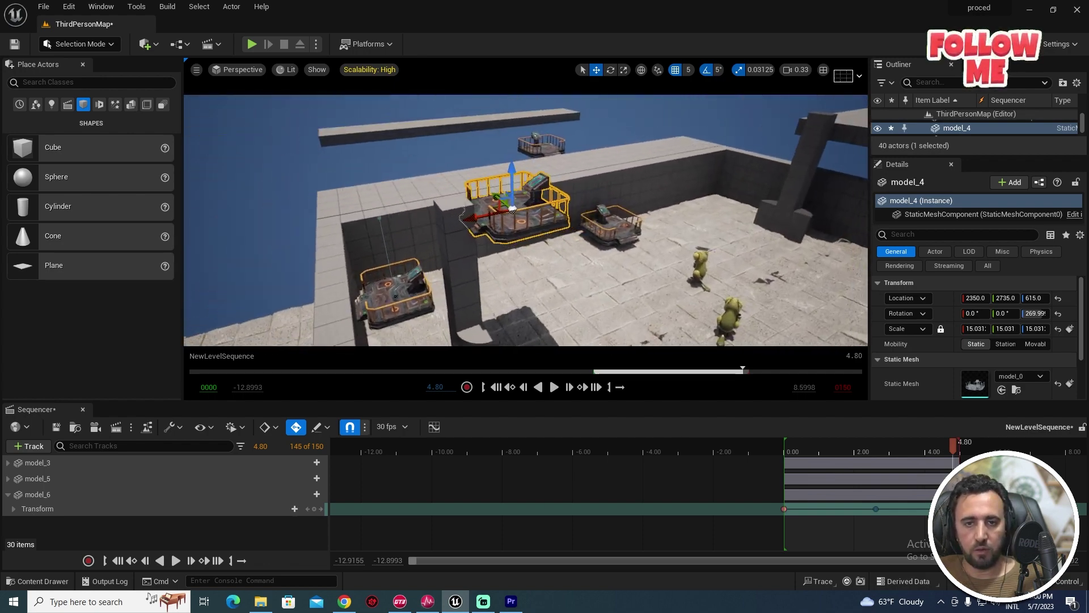
scroll(526, 226, "down", 3)
left_click_drag(528, 164, 528, 149)
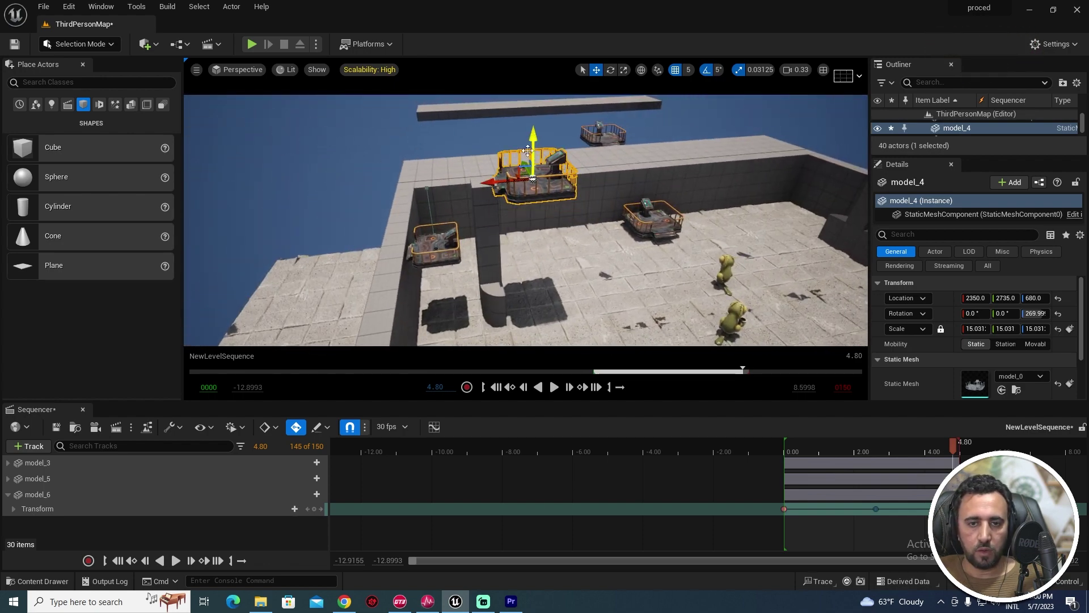
left_click_drag(493, 181, 498, 181)
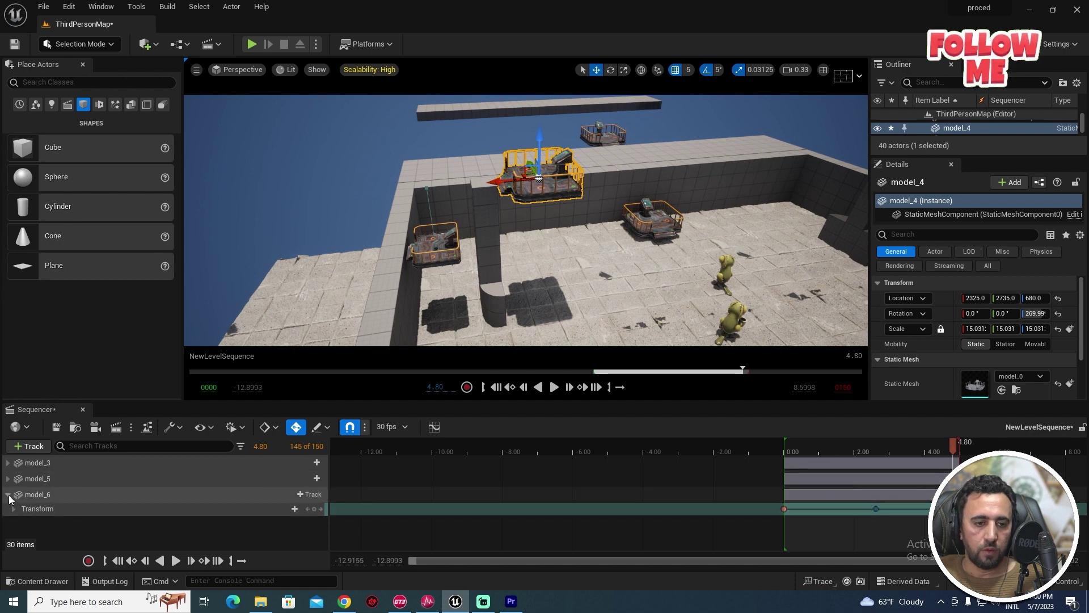
Add model_4 to the level sequence and expand its Transform track
left_click(8, 494)
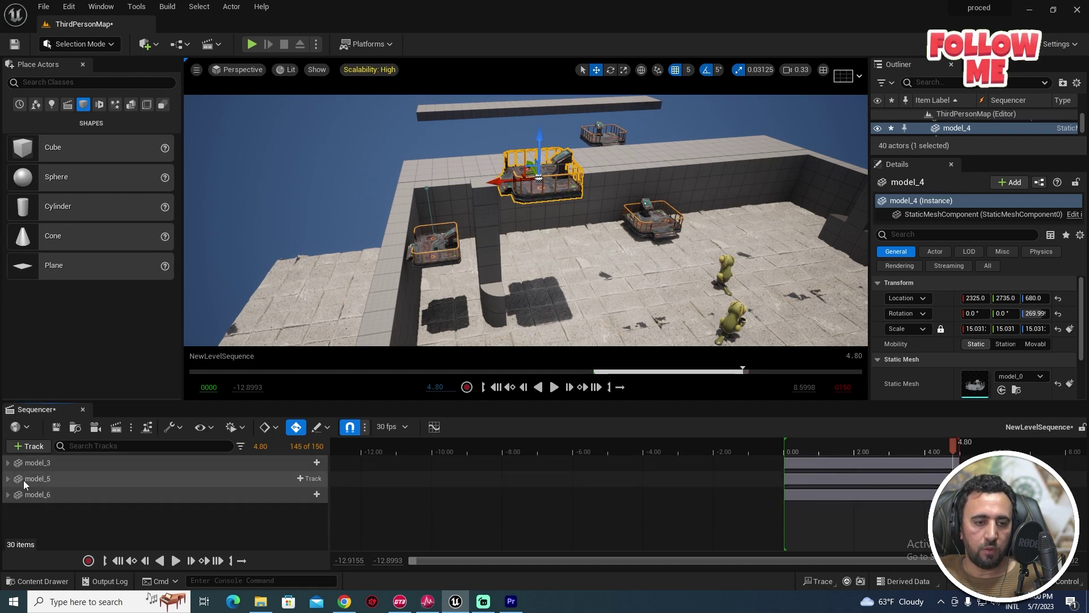
left_click(35, 447)
mouse_move(68, 257)
left_click(187, 265)
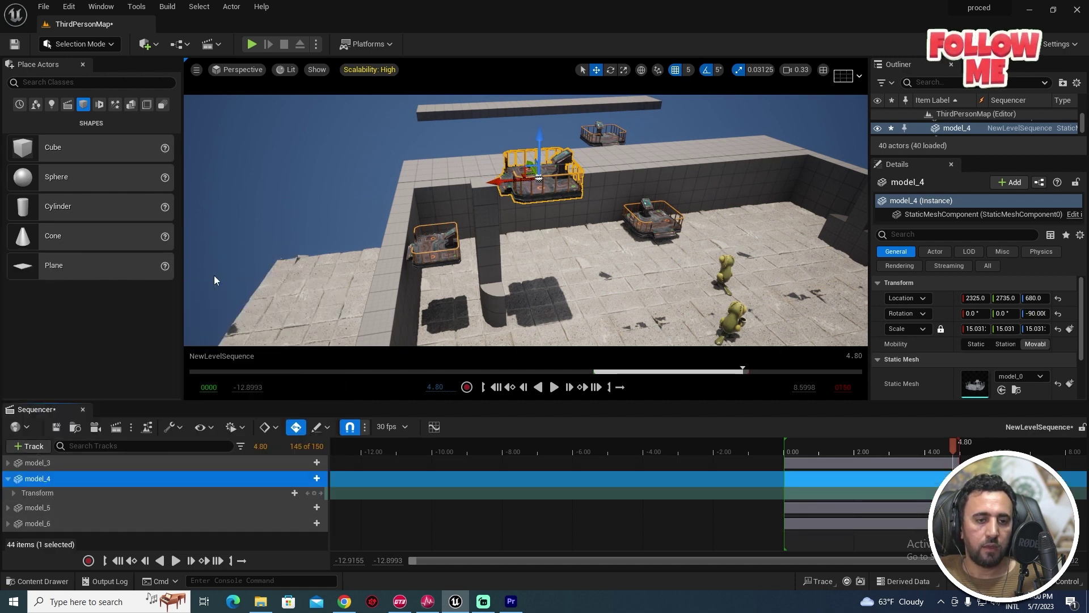
left_click(7, 480)
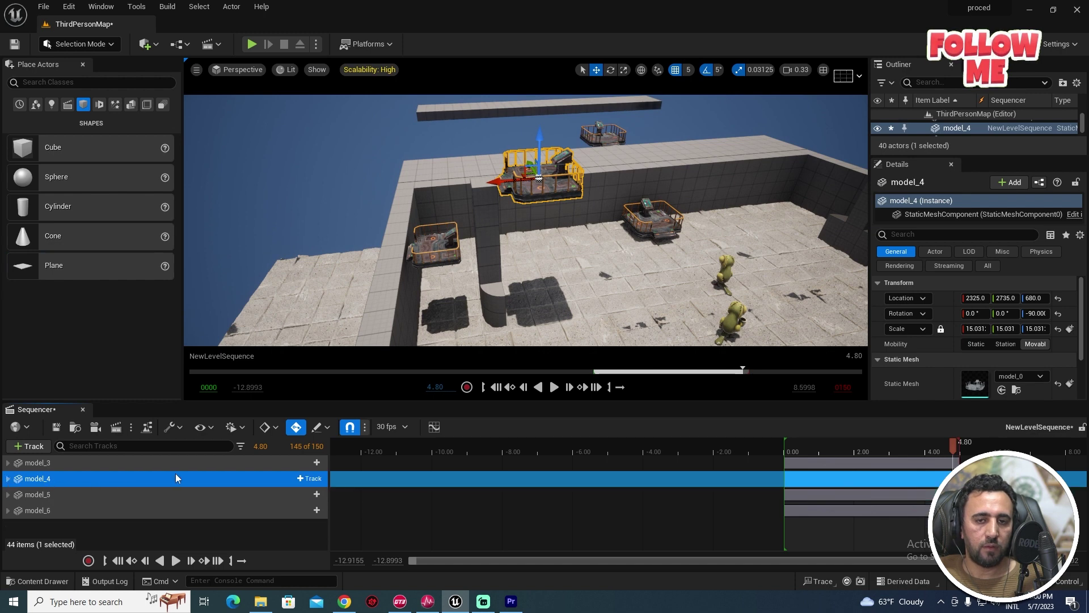
left_click(7, 479)
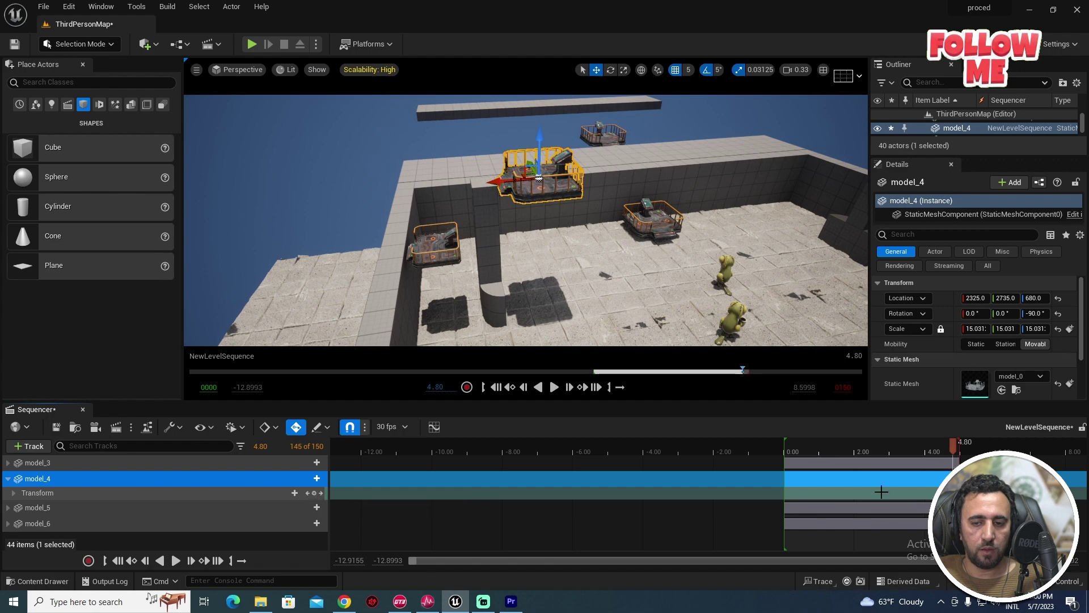
Key model_4 sliding along X to 2325 near 2.47 seconds, then preview from the start
left_click_drag(953, 444, 857, 451)
right_click_drag(380, 248, 392, 249)
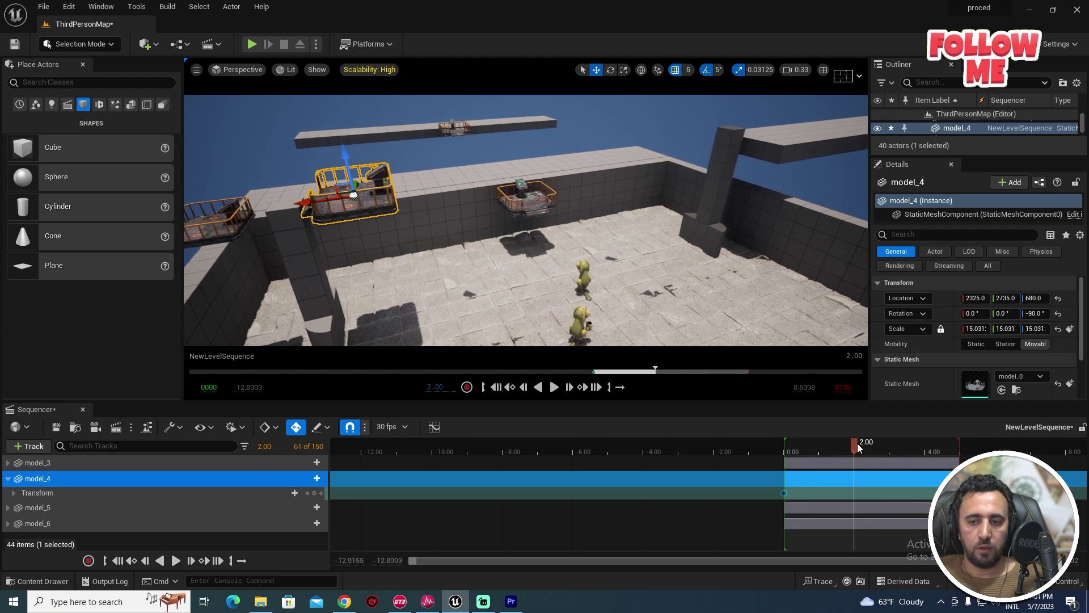
left_click_drag(857, 444, 871, 449)
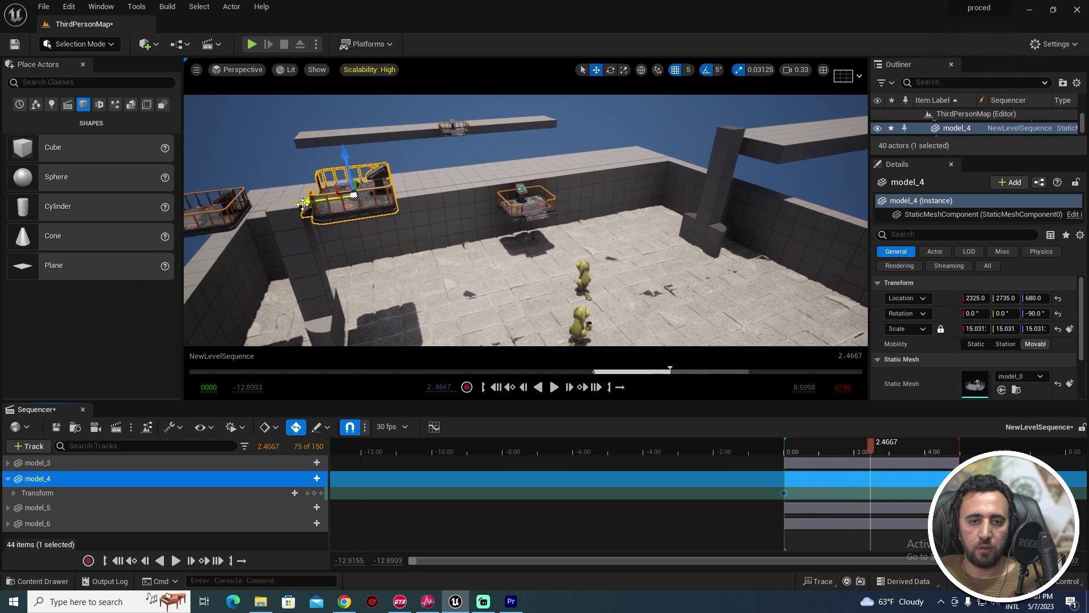
left_click_drag(295, 202, 670, 184)
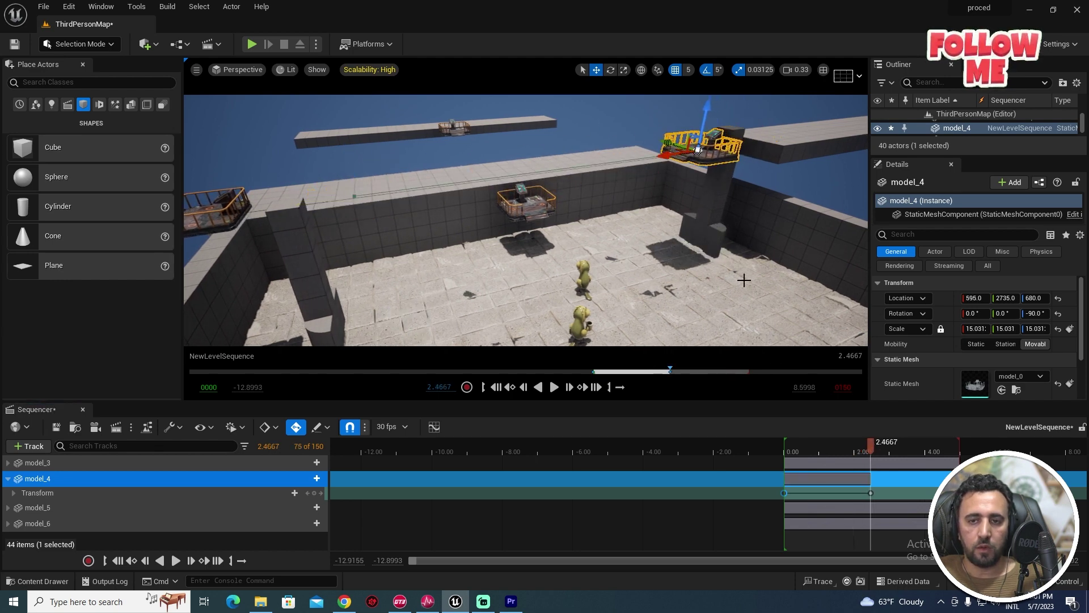
left_click(791, 449)
key("space")
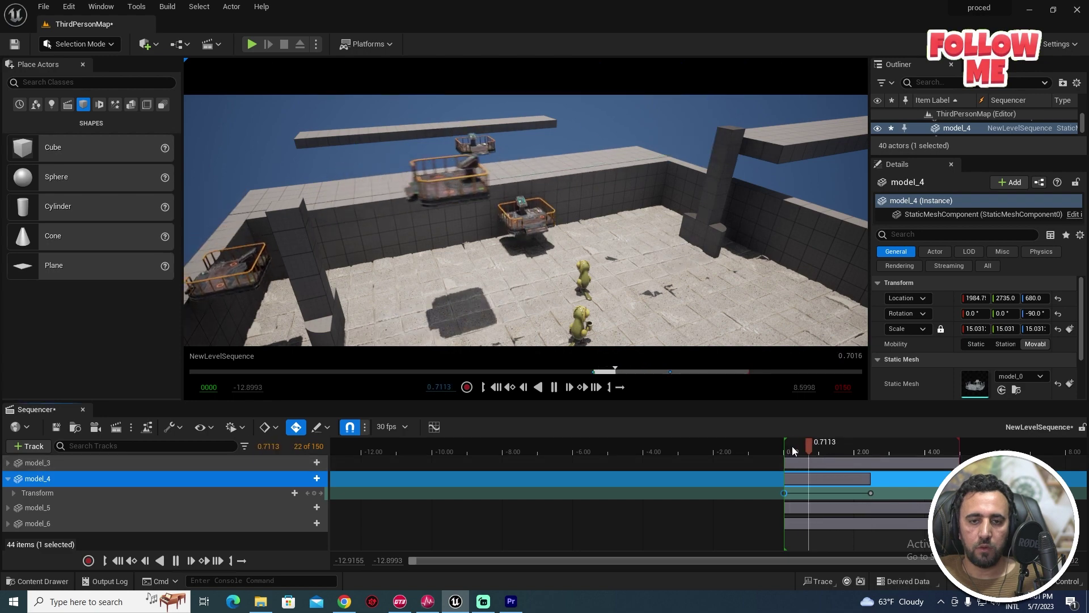
key("space")
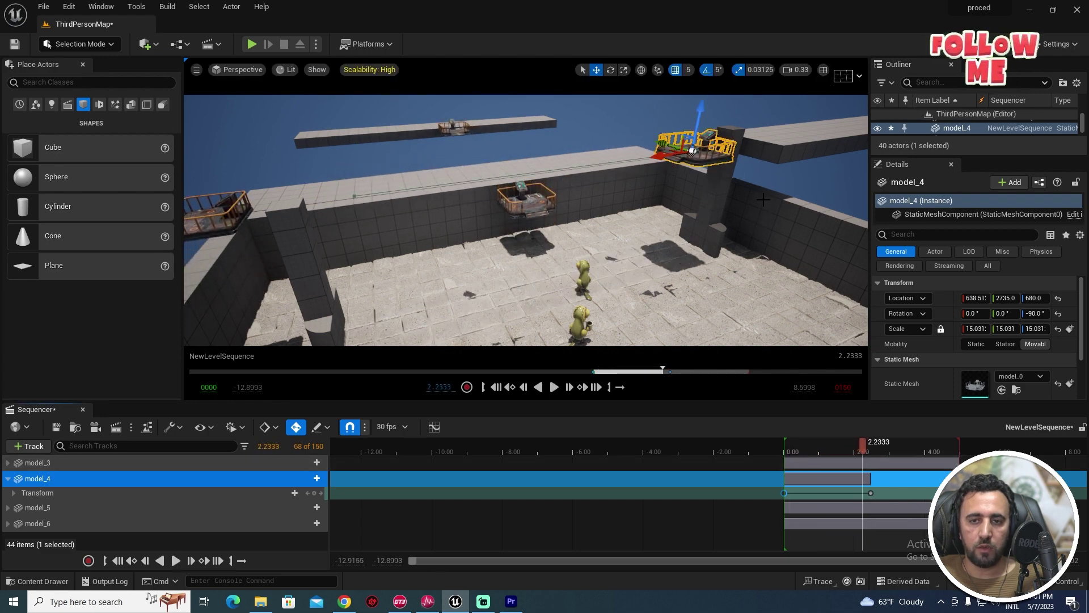
Scrub and replay the timeline from a new angle to check model_4's motion
key("f")
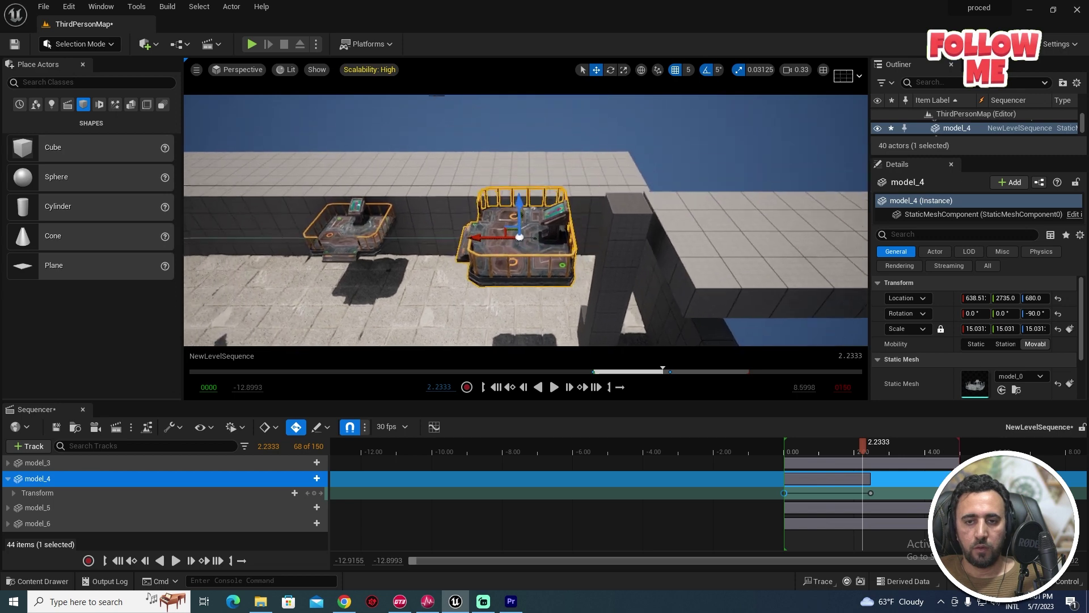
left_click(883, 444)
left_click(885, 447)
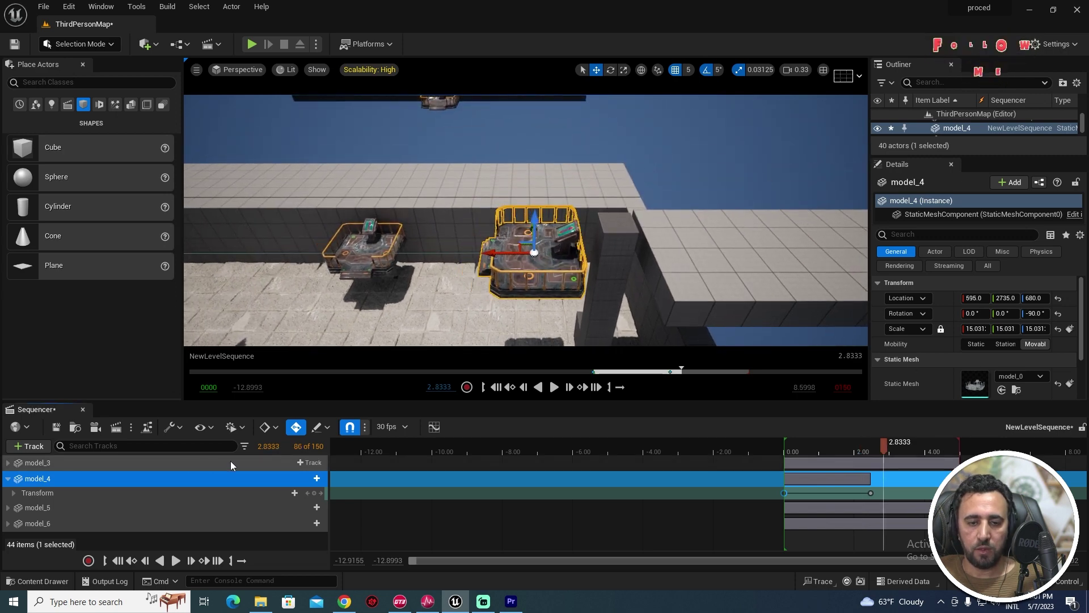
left_click_drag(834, 448, 953, 448)
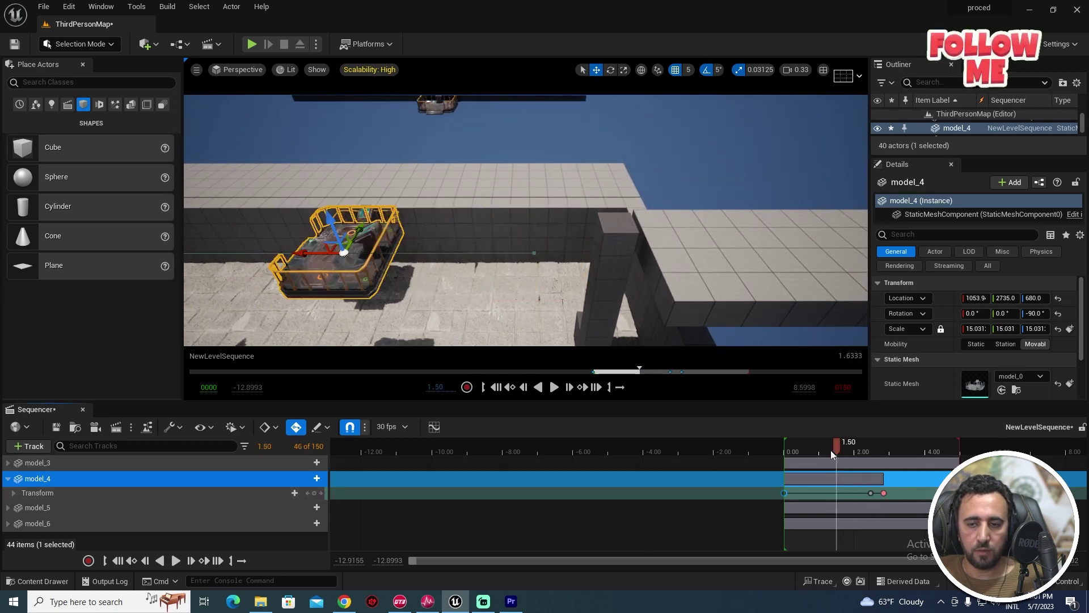
right_click_drag(714, 318, 715, 318)
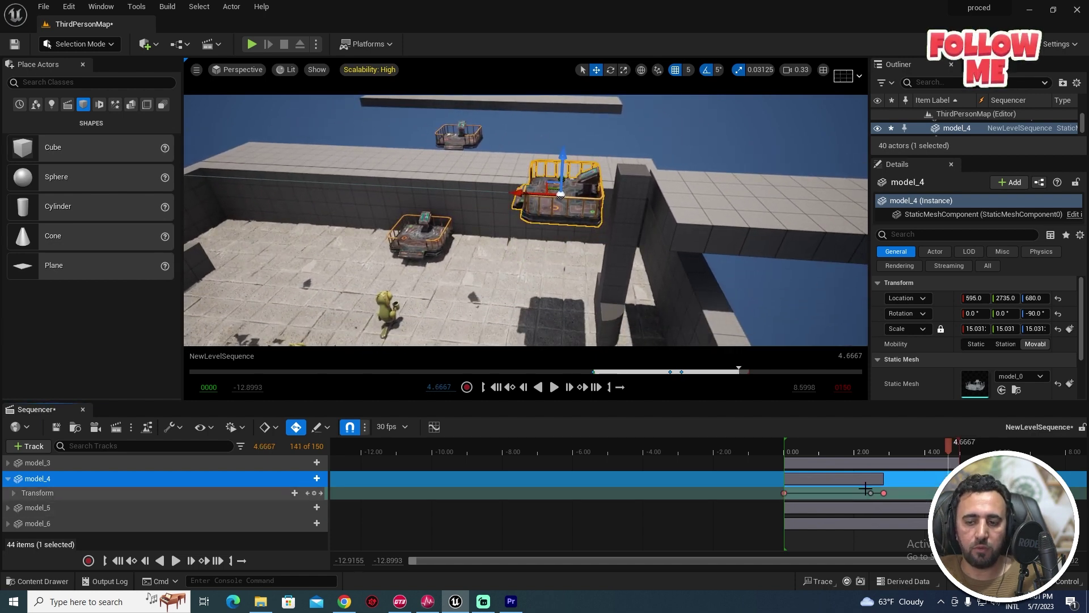
left_click(785, 493)
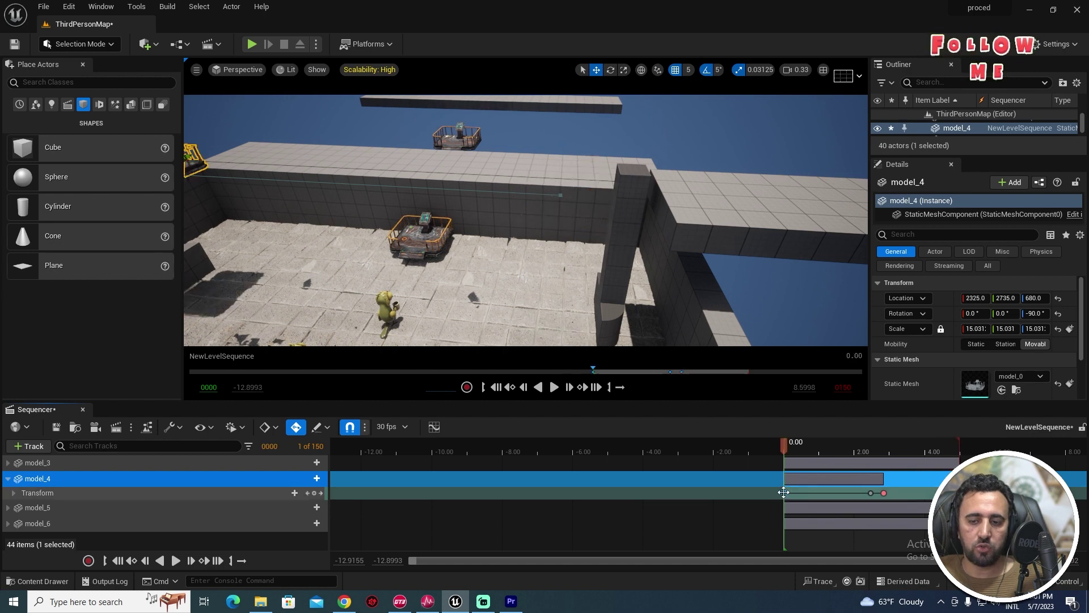
key("space")
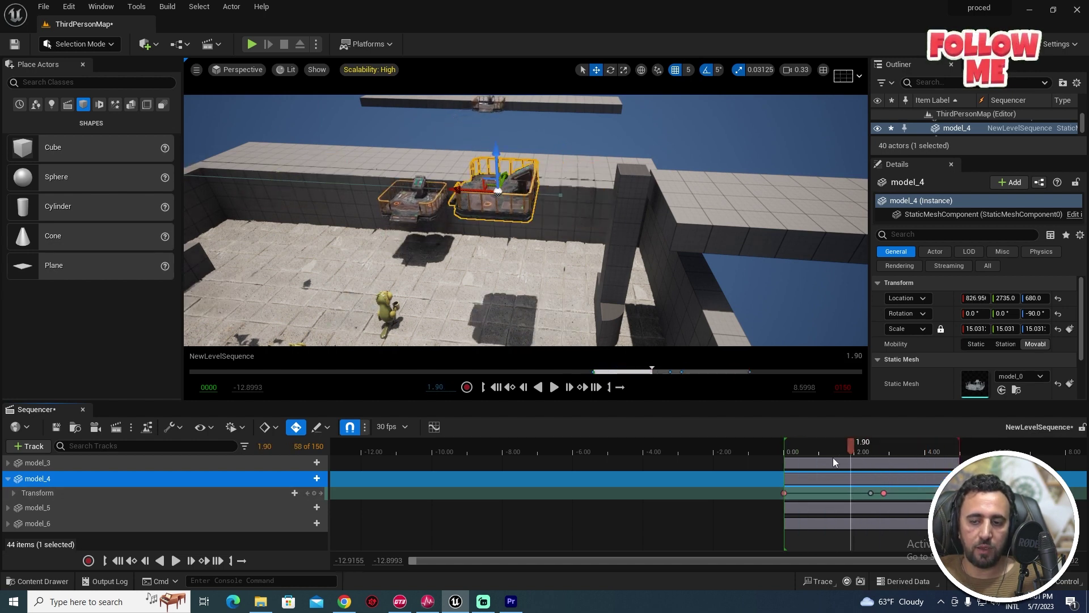
mouse_move(833, 457)
left_mouse_down()
mouse_move(809, 454)
mouse_move(918, 474)
left_mouse_up()
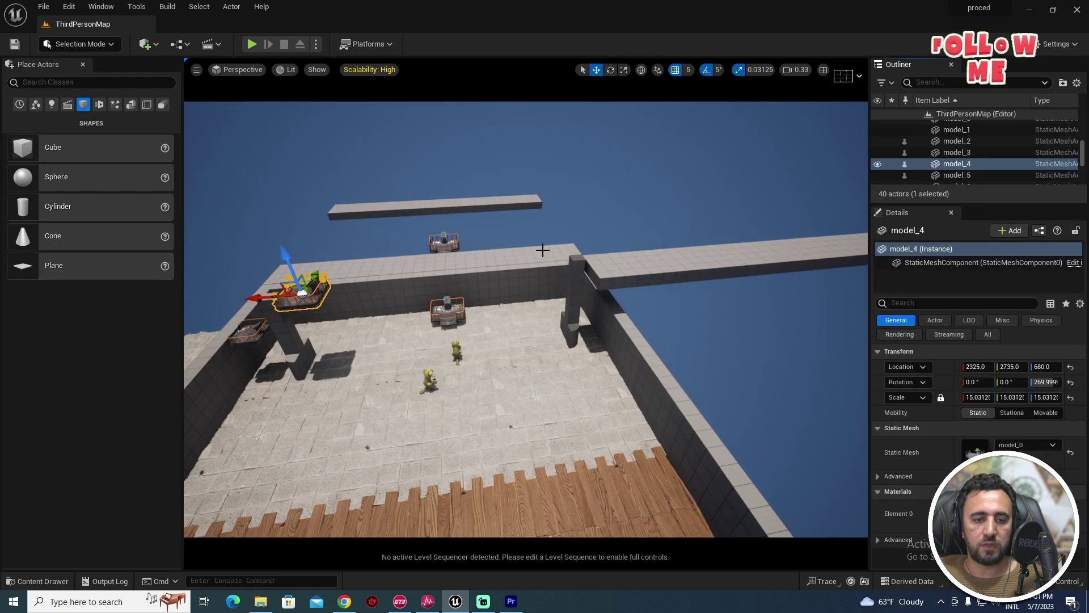
right_click(535, 327)
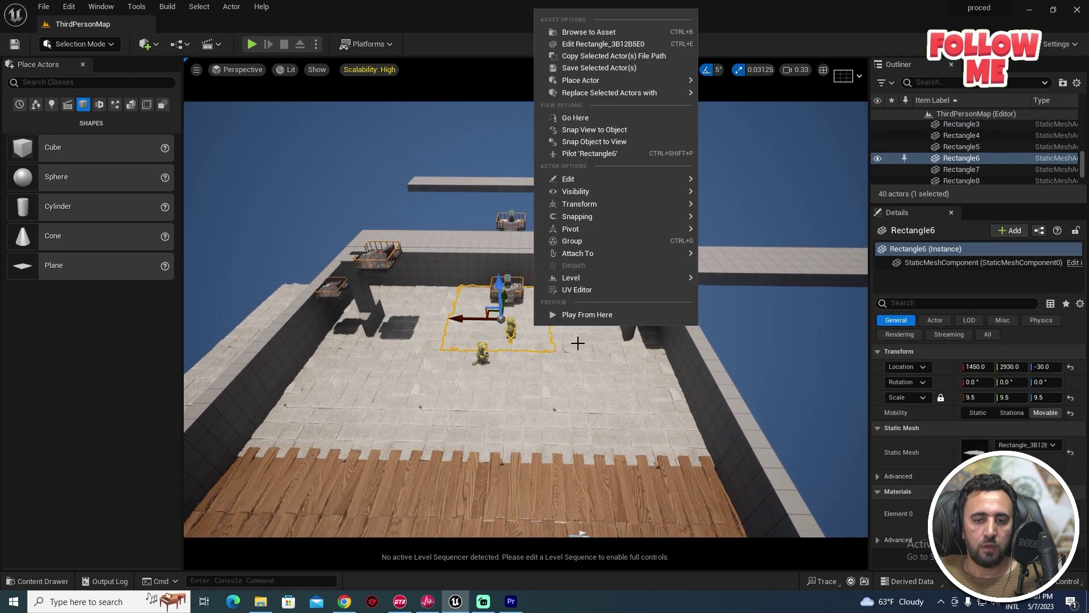
left_click(573, 313)
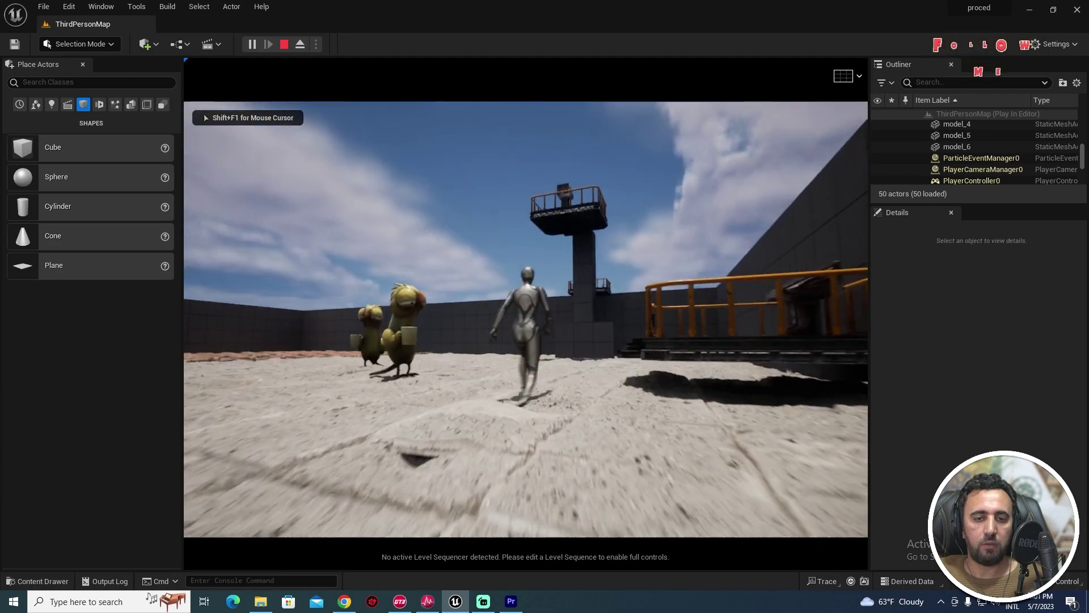
key("space")
key("w")
key("space")
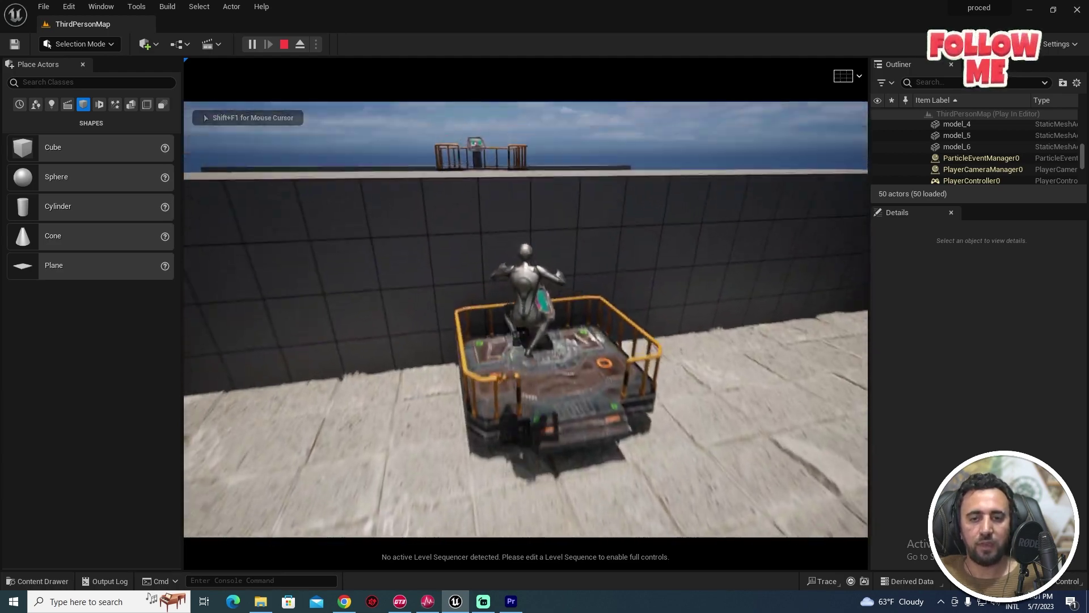
key("s")
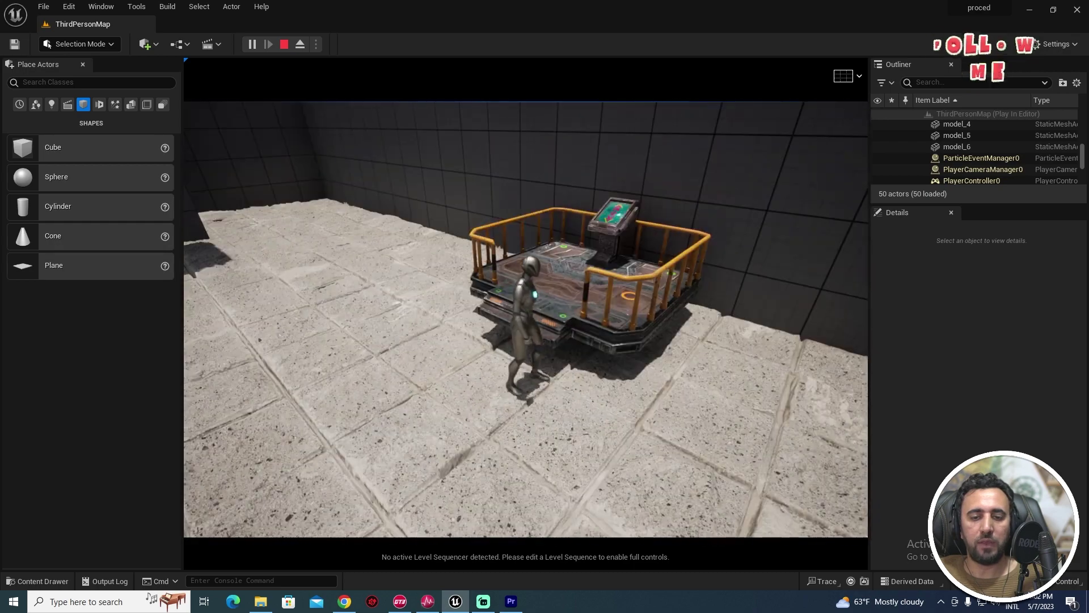
key("space")
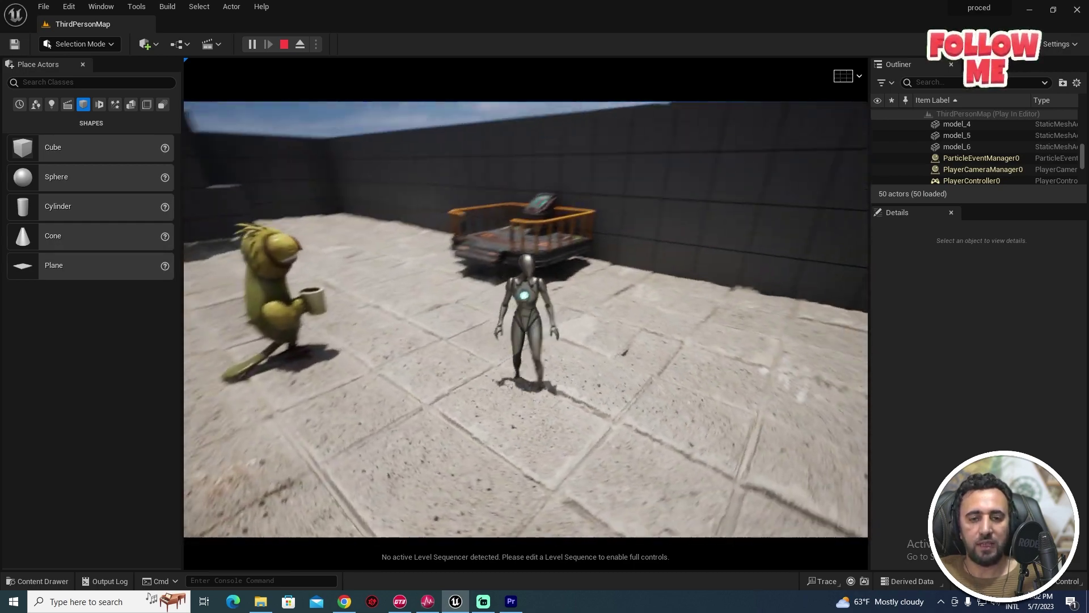
key("w")
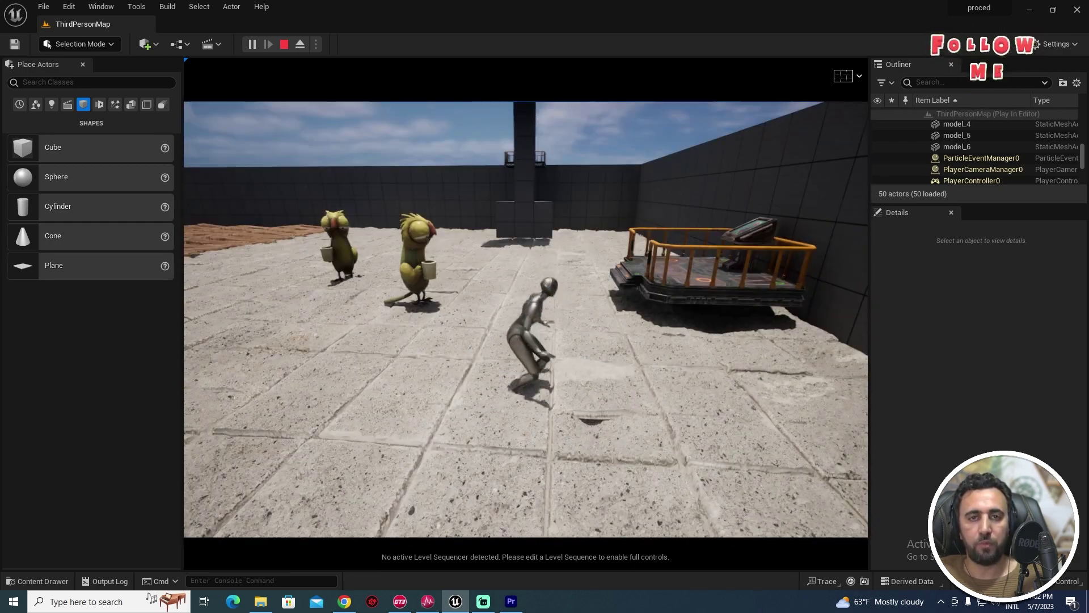
key("Escape")
key("Escape")
key("Escape")
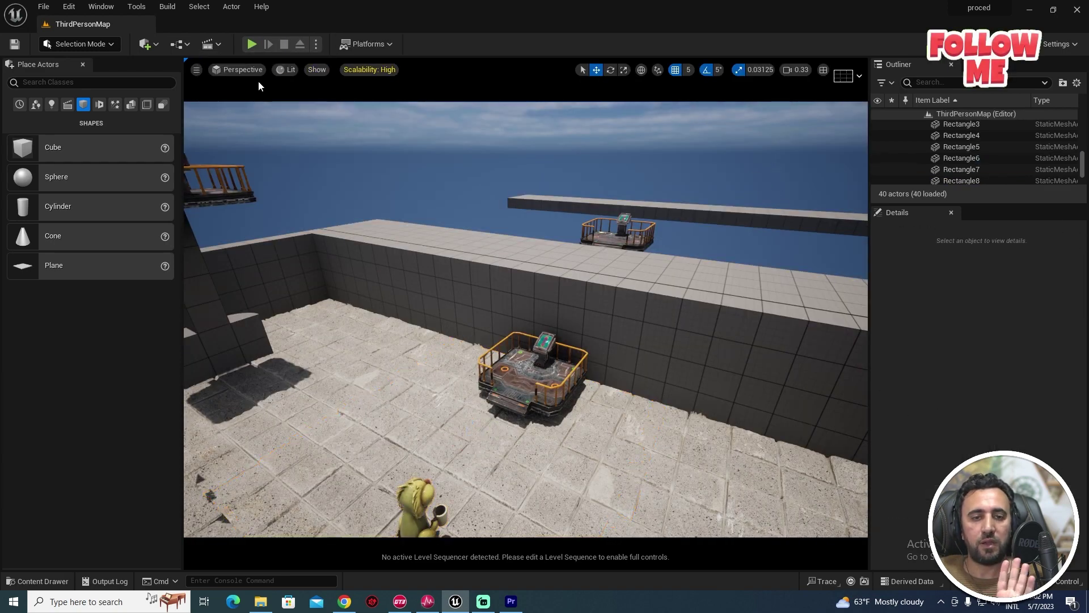
Open ThirdPersonMap's Level Blueprint and place an Event BeginPlay node by searching 'event begin'
left_click(210, 43)
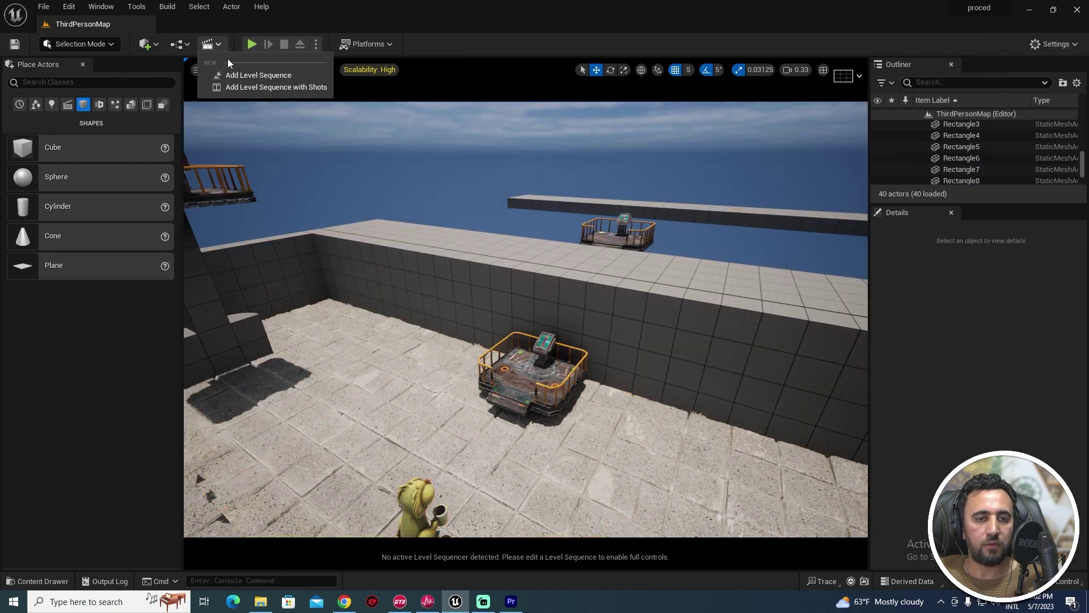
left_click(179, 45)
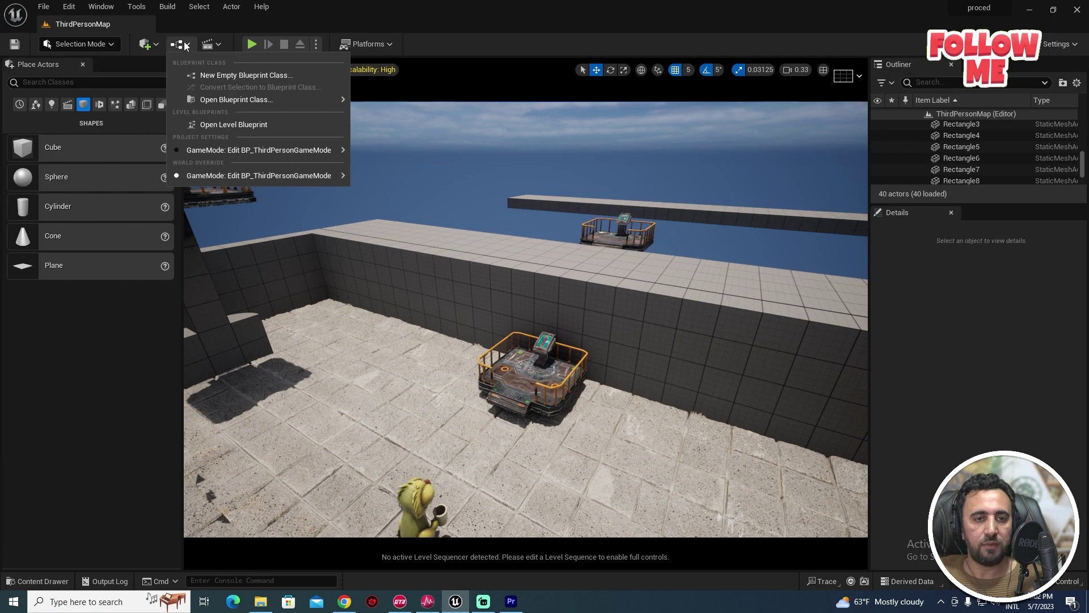
left_click(233, 125)
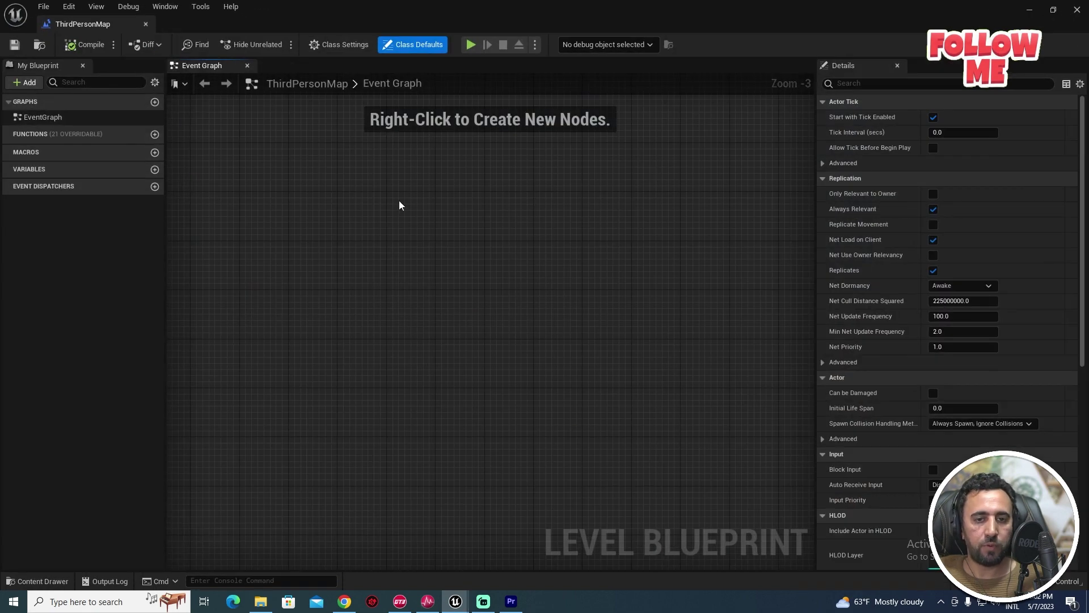
right_click(399, 246)
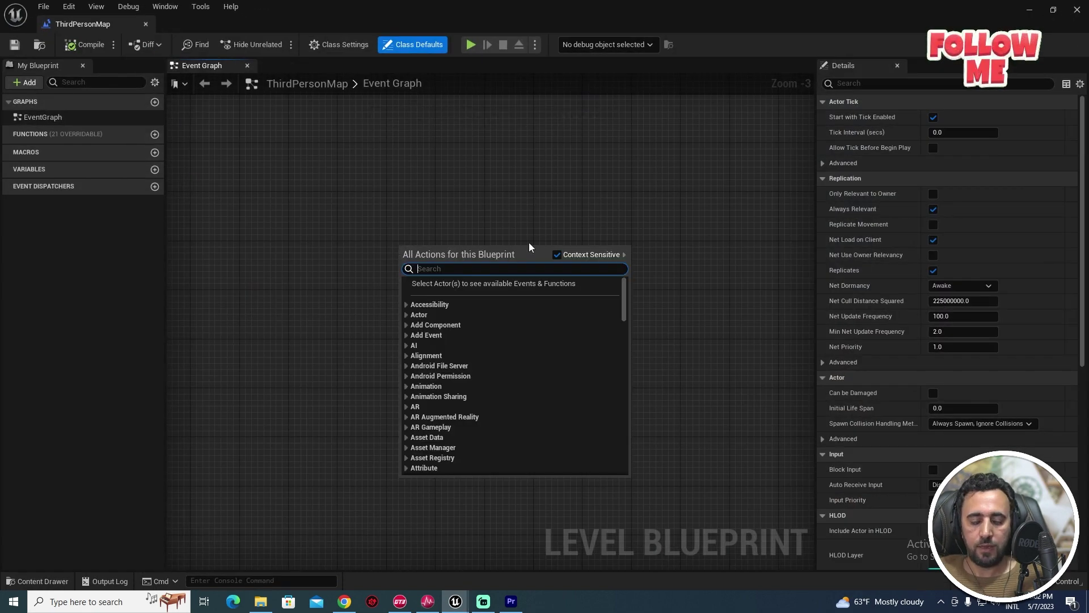
type("event")
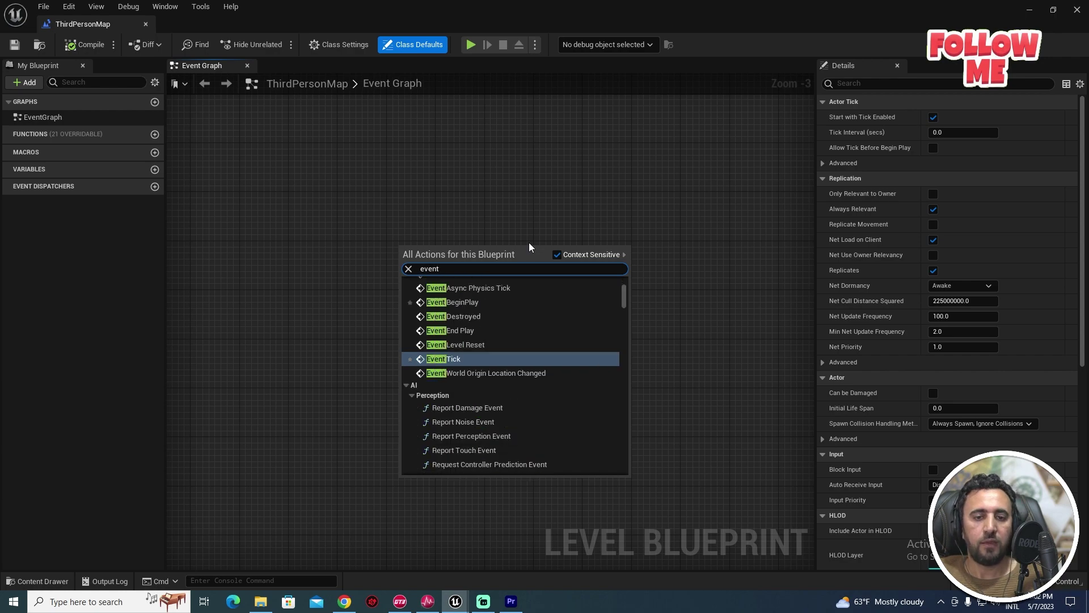
type(" begin")
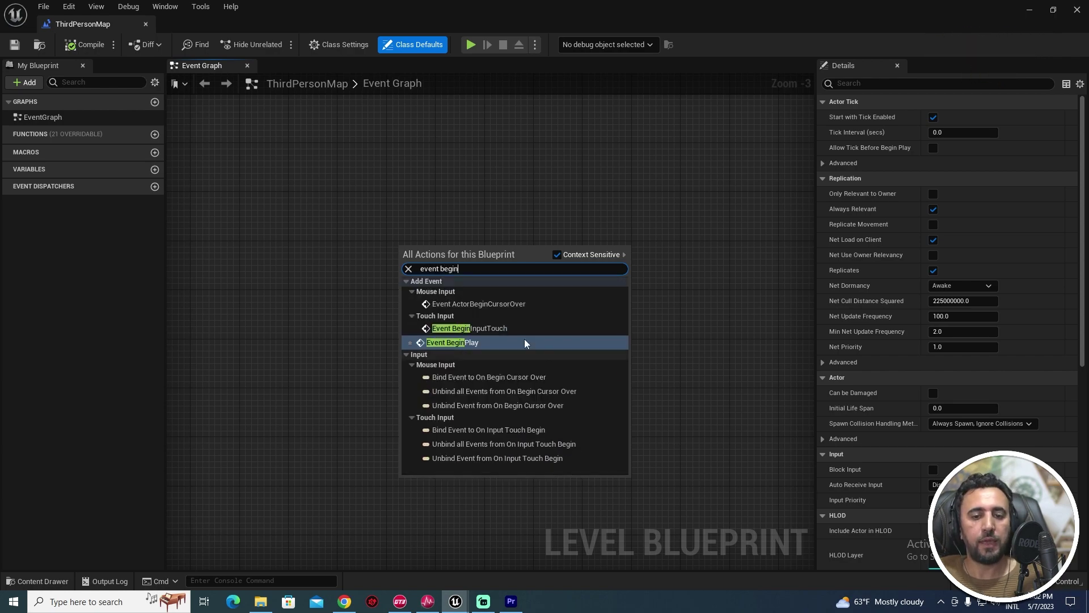
left_click(524, 342)
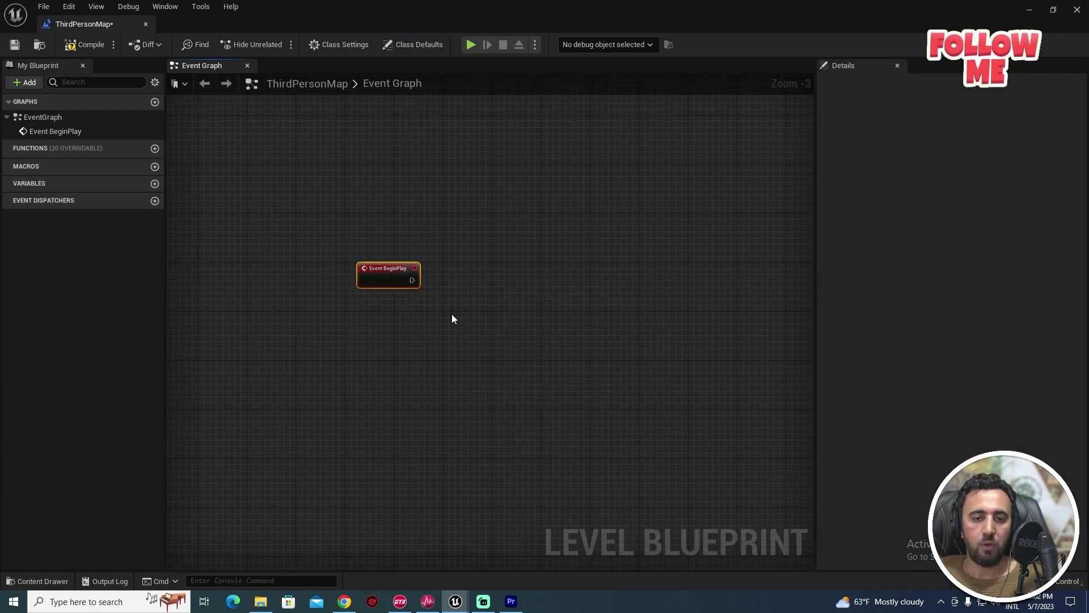
Float the Blueprint editor beside the level and drag the level sequence asset into the level
double_click(478, 10)
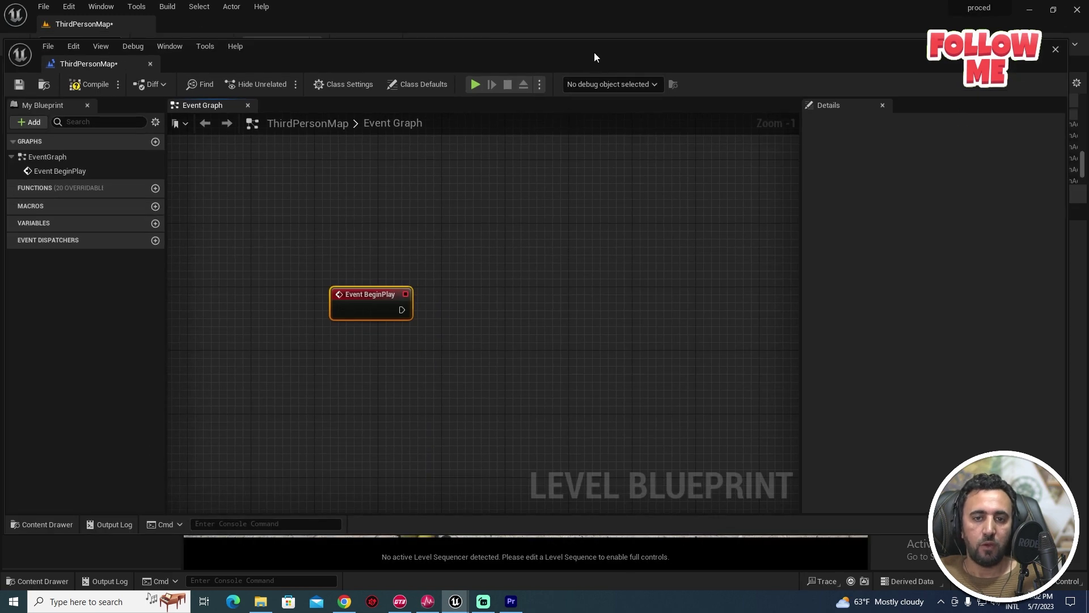
mouse_move(594, 52)
left_mouse_down()
mouse_move(646, 57)
mouse_move(630, 258)
mouse_move(775, 119)
left_mouse_up()
key("ctrl+space")
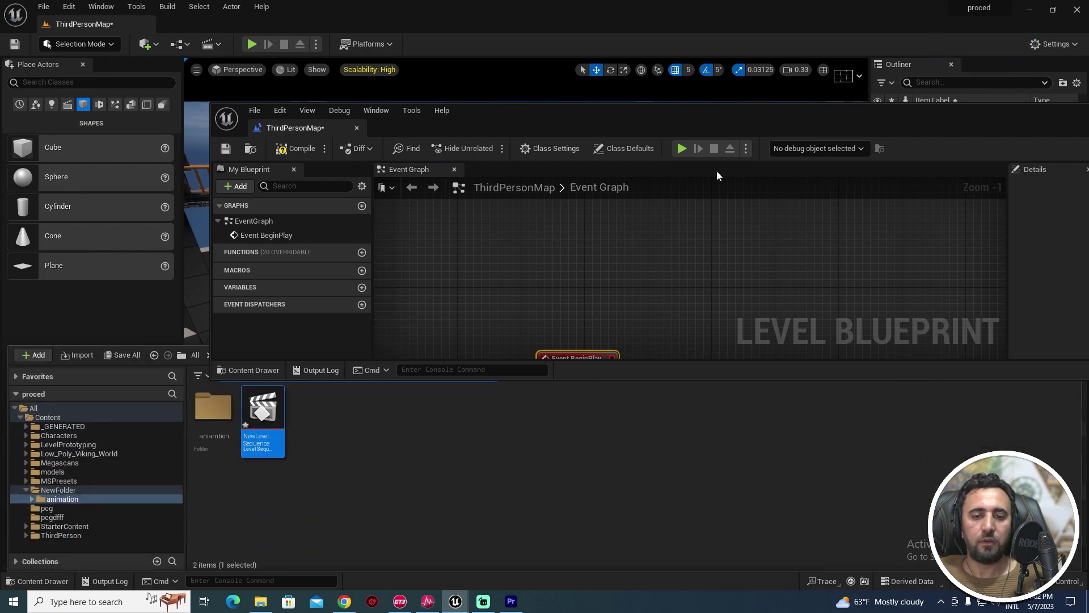
left_click_drag(754, 127, 968, 340)
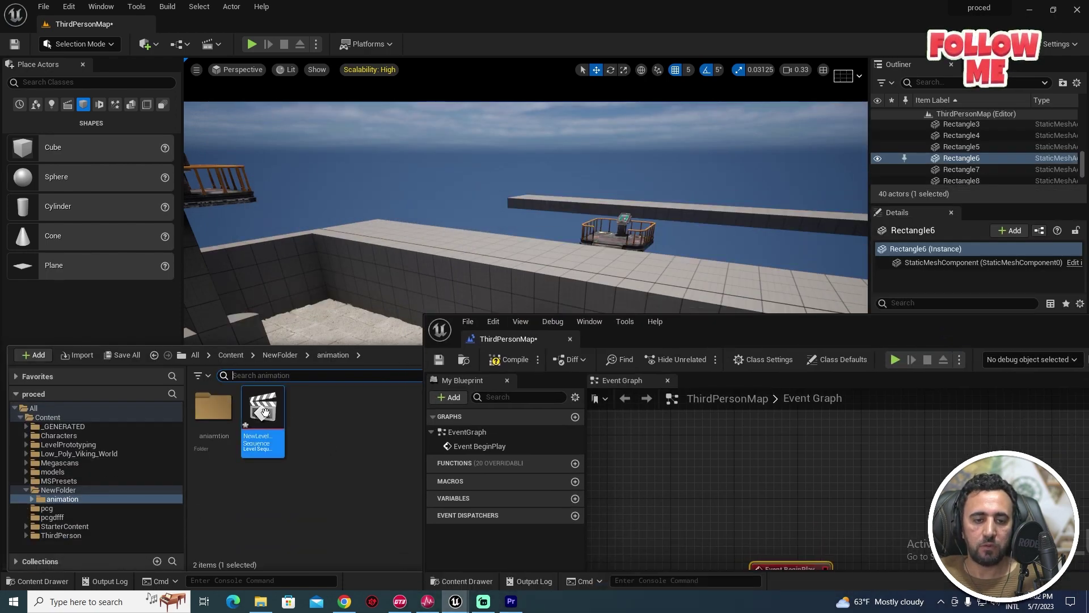
mouse_move(265, 412)
left_mouse_down()
mouse_move(383, 321)
mouse_move(374, 331)
left_mouse_up()
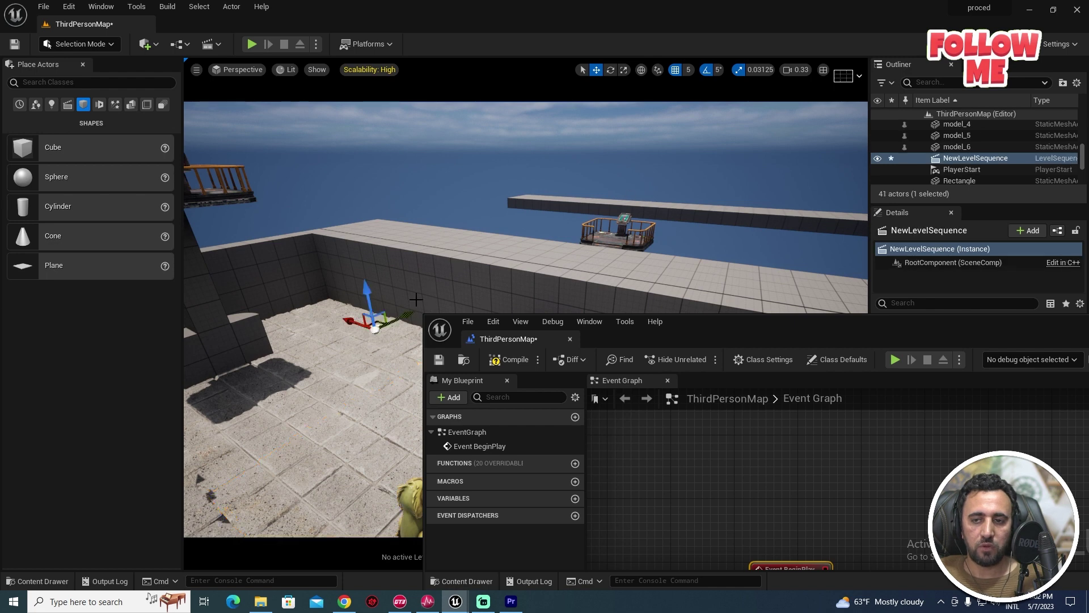
double_click(763, 331)
Add a NewLevelSequence reference node below Event BeginPlay in the event graph
left_click(962, 159)
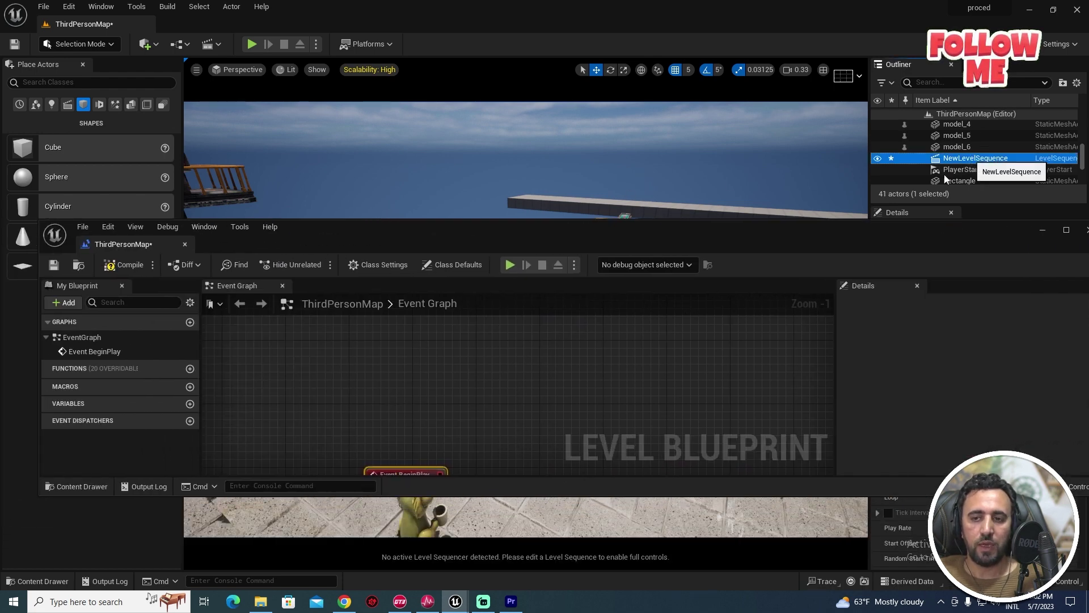
left_click_drag(400, 385, 419, 413)
right_click_drag(574, 417, 596, 306)
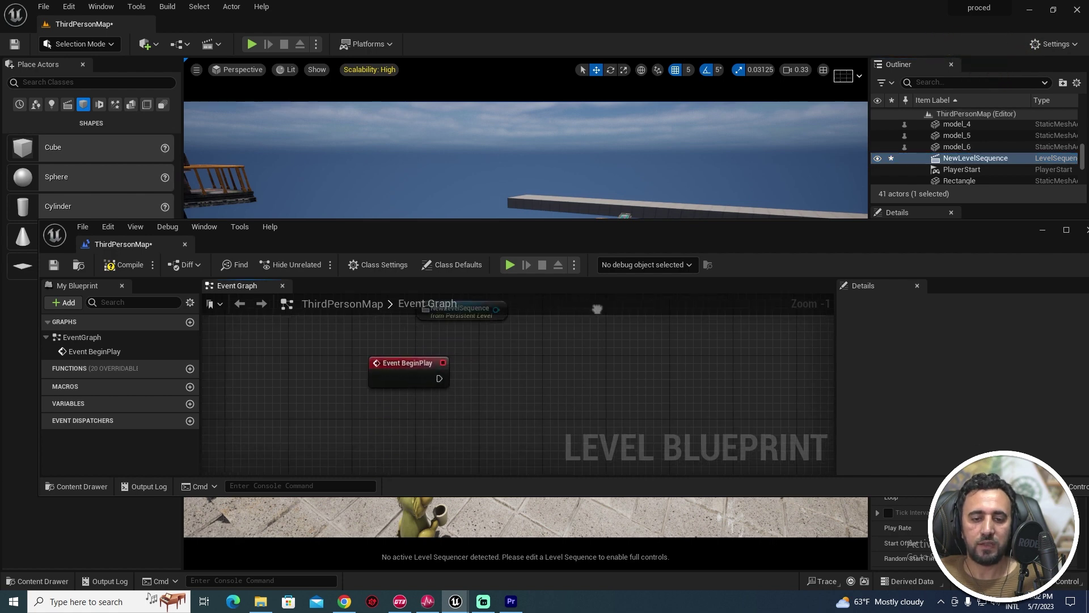
double_click(597, 229)
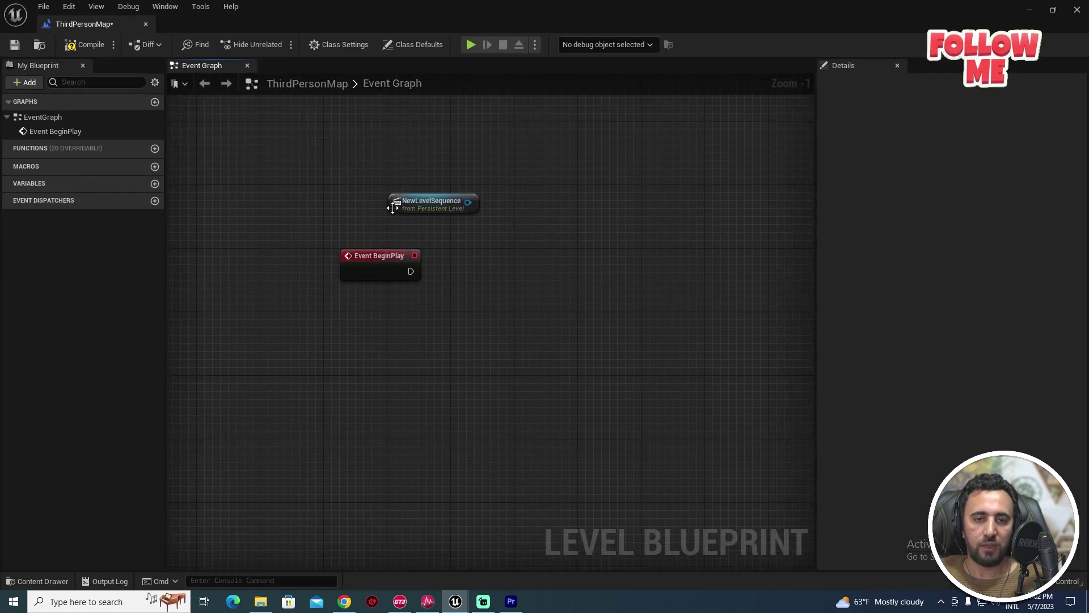
scroll(435, 193, "up", 1)
left_click_drag(435, 193, 372, 320)
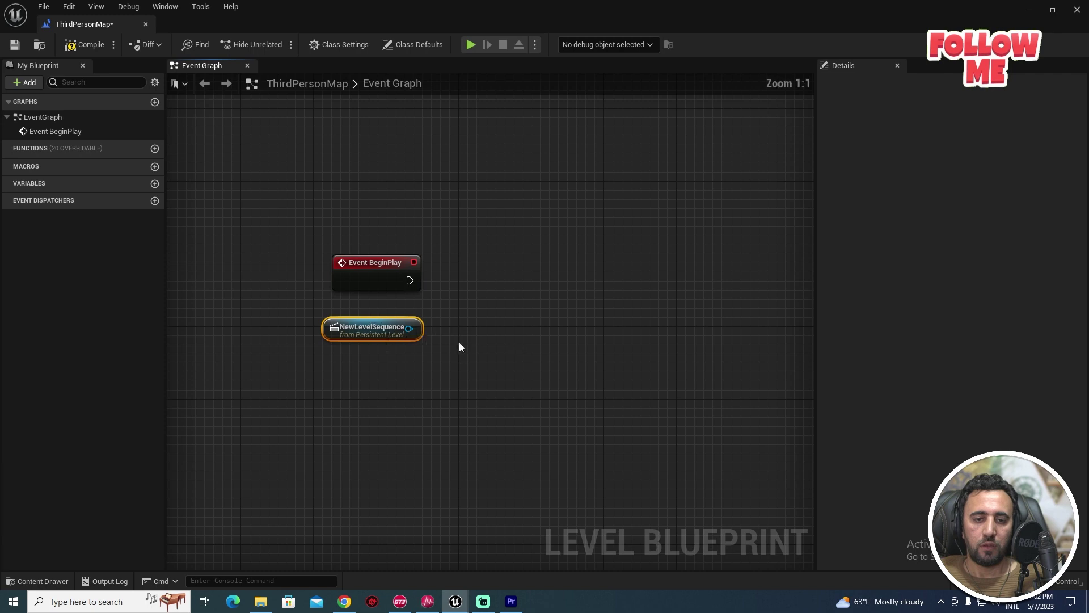
right_click_drag(460, 347, 455, 386)
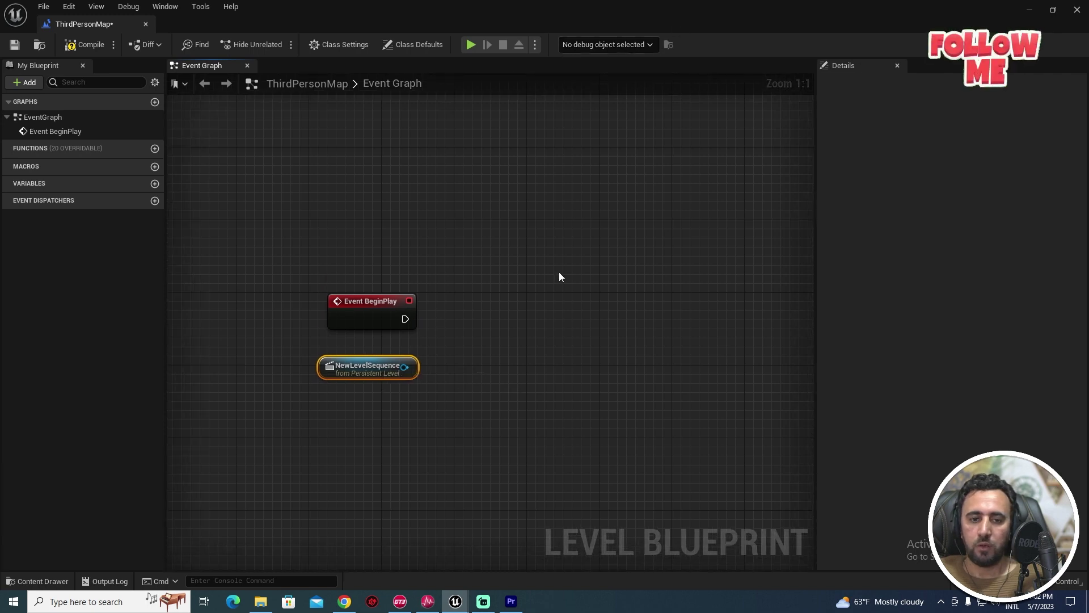
double_click(775, 12)
left_click_drag(797, 224, 778, 286)
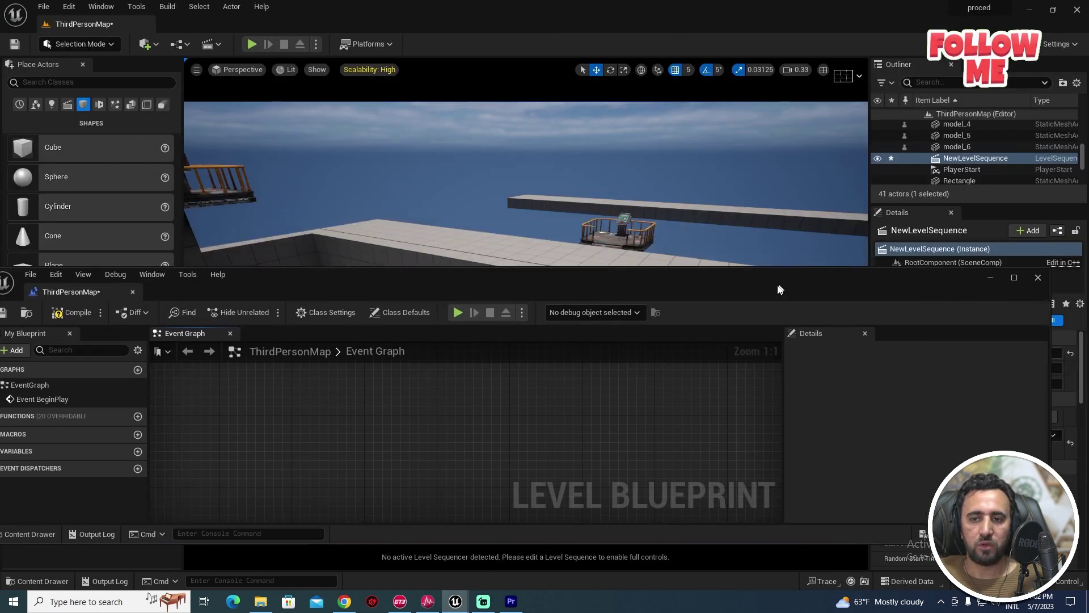
Rename the sequence actor to elvator and drop its reference into the graph
left_click(979, 160)
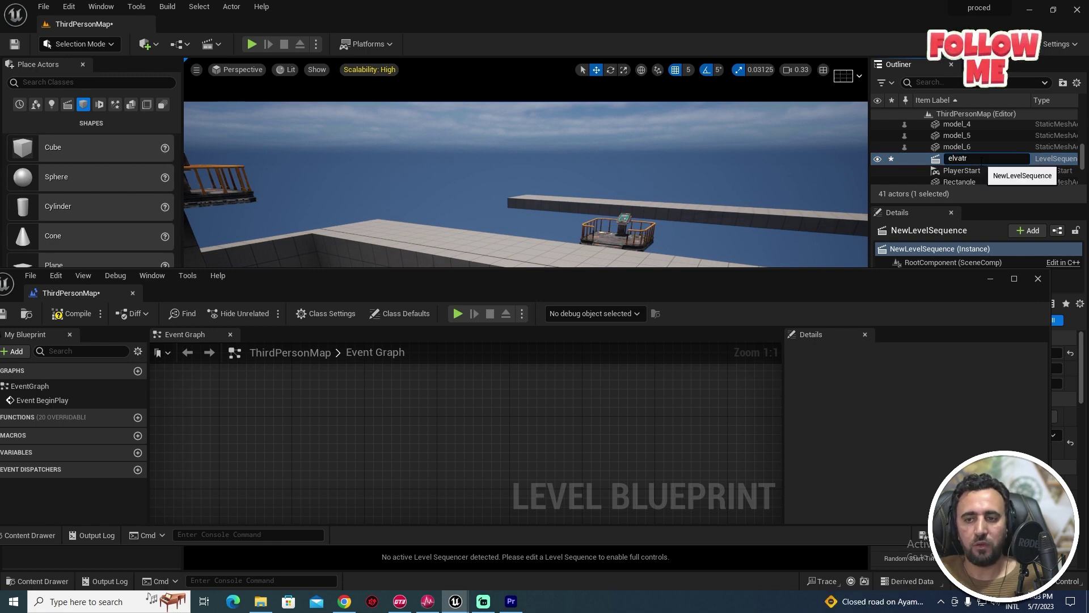
key("Return")
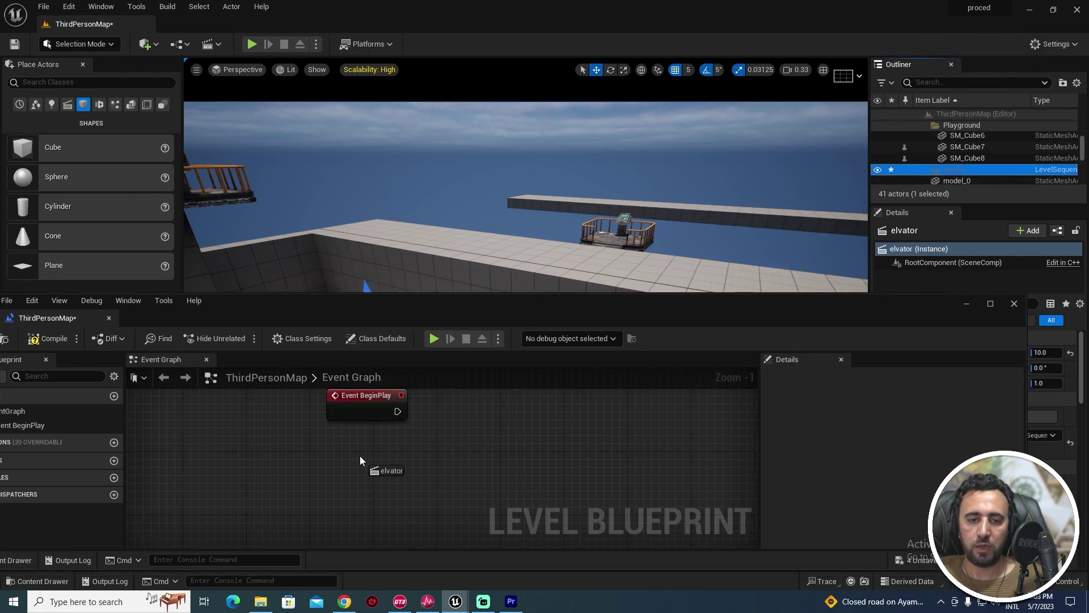
left_click_drag(360, 460, 361, 460)
left_click_drag(439, 462, 488, 440)
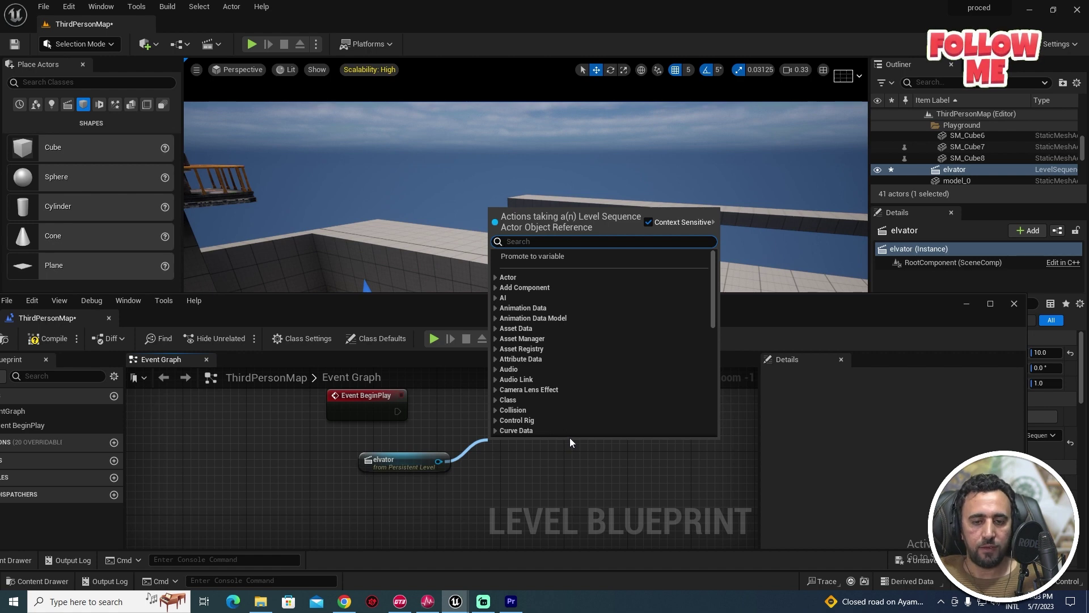
Add a Get Sequence Player node from elvator via a 'get play' search
left_click(496, 474)
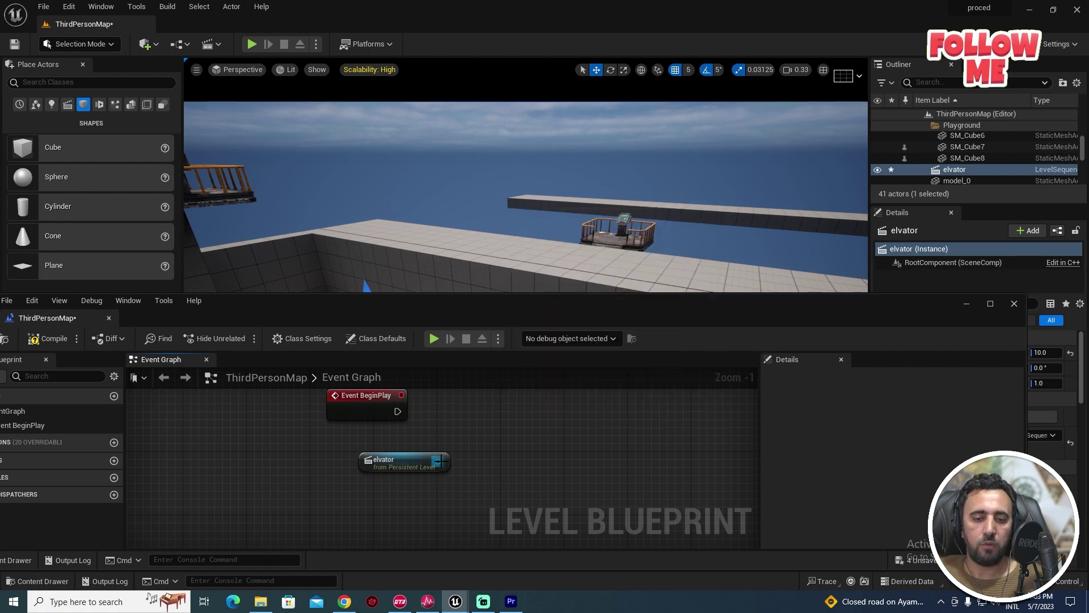
left_click_drag(439, 460, 513, 450)
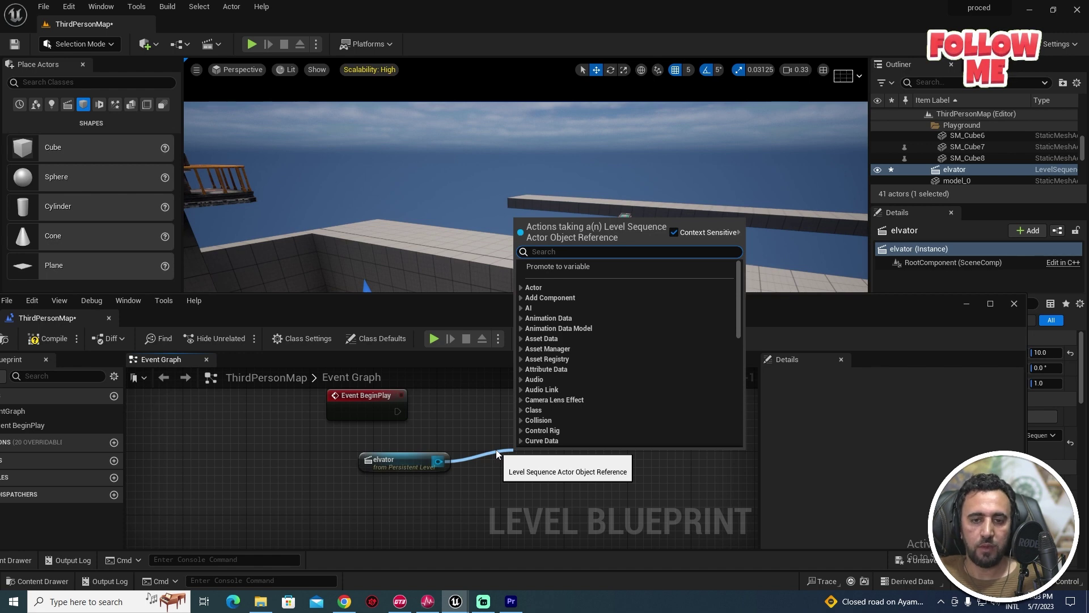
type("get")
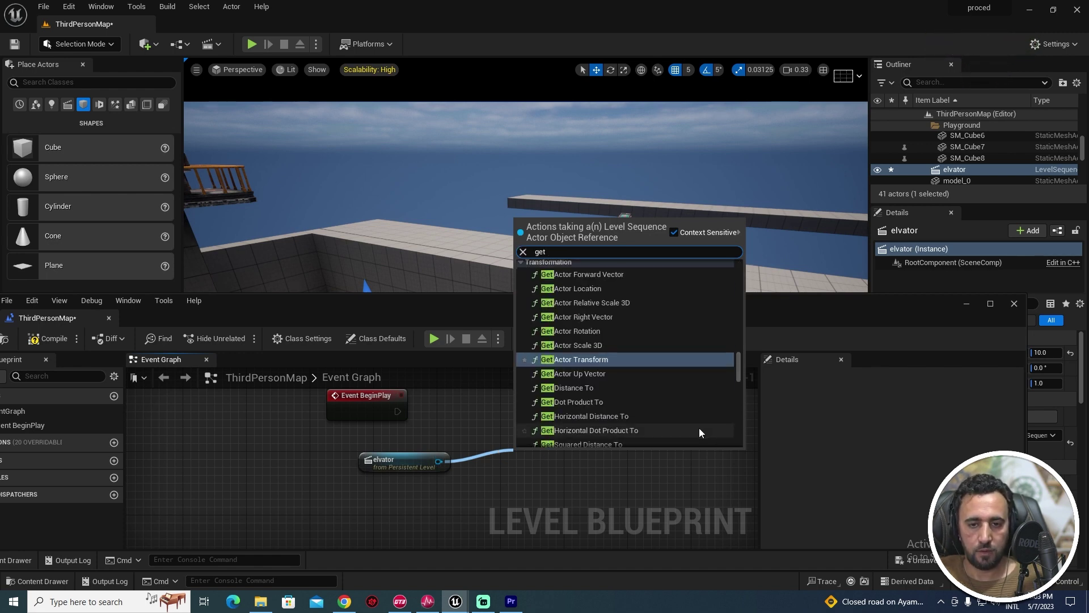
type(" play")
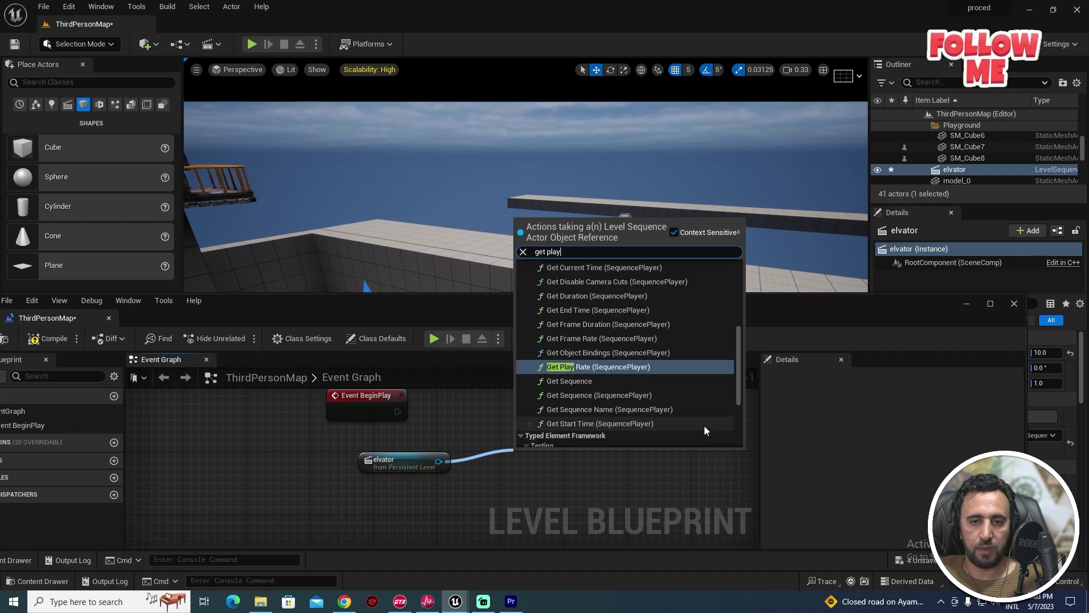
left_click_drag(740, 348, 743, 397)
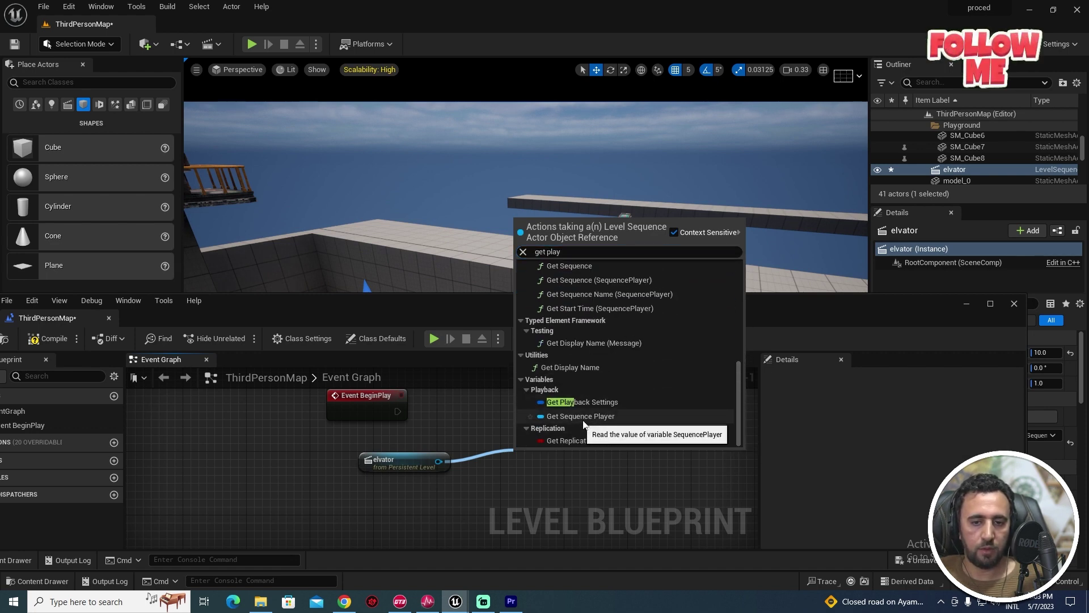
left_click(599, 417)
right_click_drag(681, 492, 527, 486)
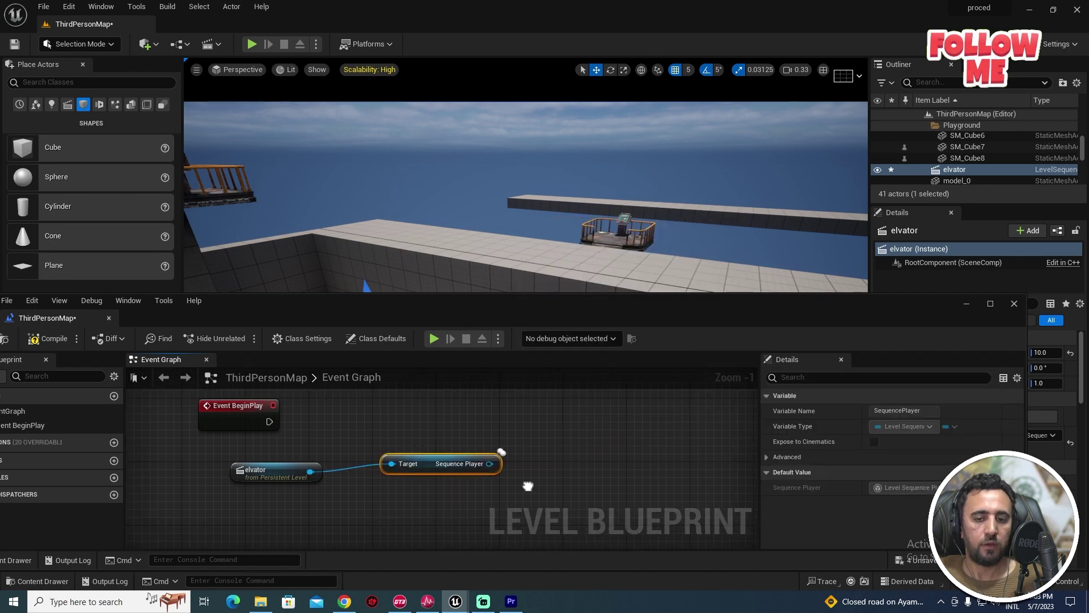
Add a Play node for the sequence player, wire Event BeginPlay into it, and compile
left_click_drag(525, 451, 568, 430)
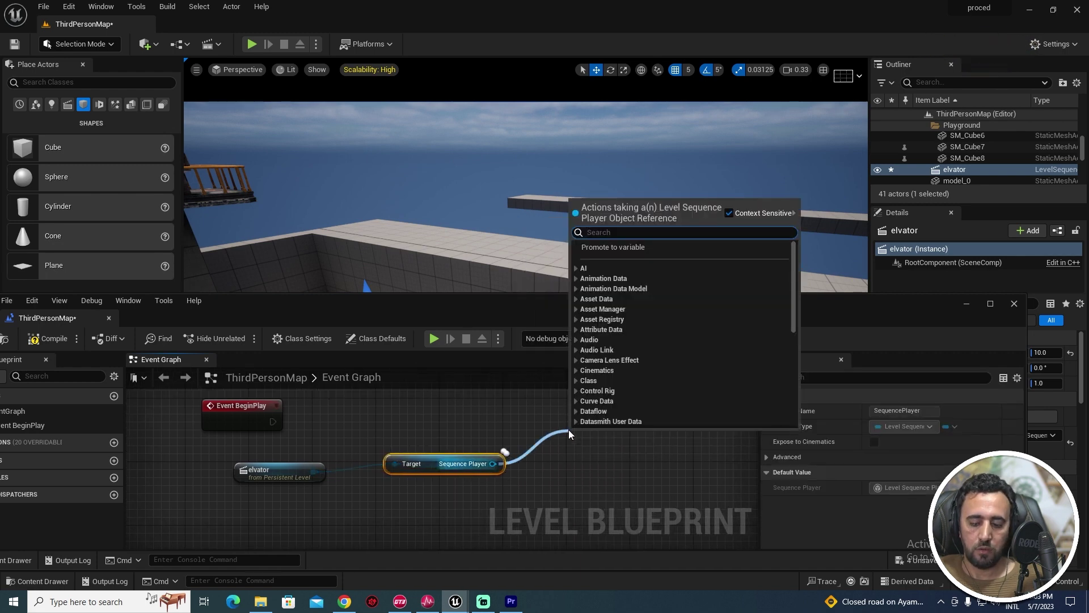
type("play")
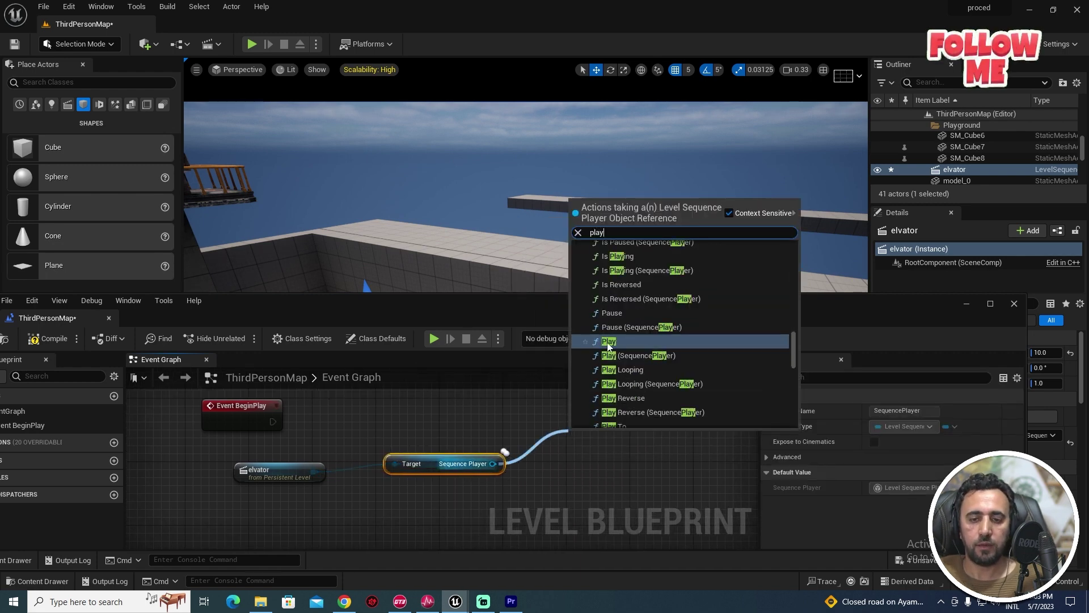
left_click(609, 342)
right_click_drag(559, 415, 499, 435)
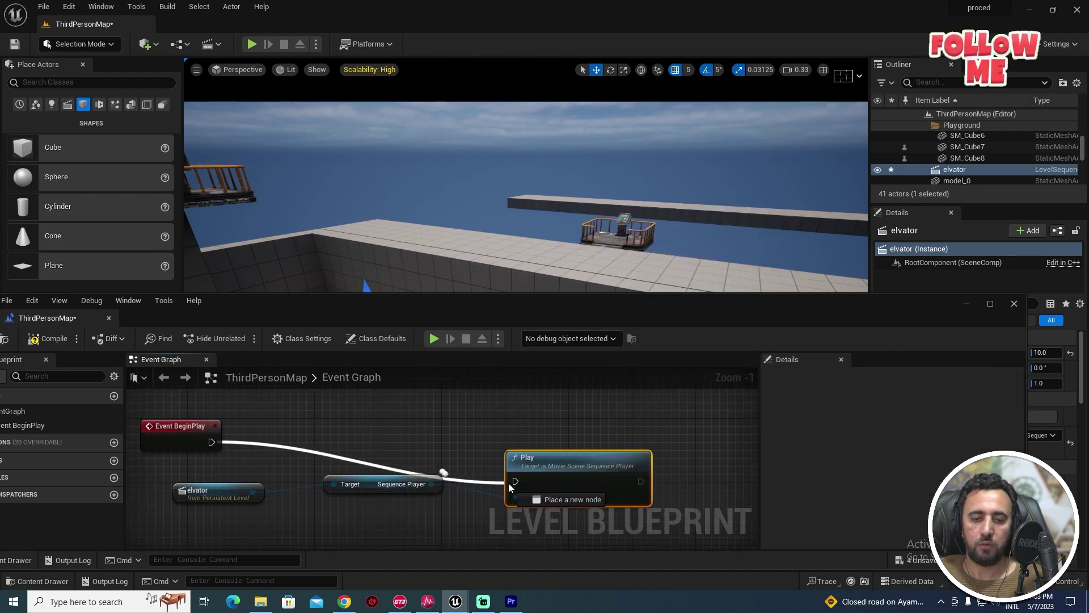
mouse_move(457, 465)
left_mouse_down()
mouse_move(515, 481)
mouse_move(511, 424)
left_mouse_up()
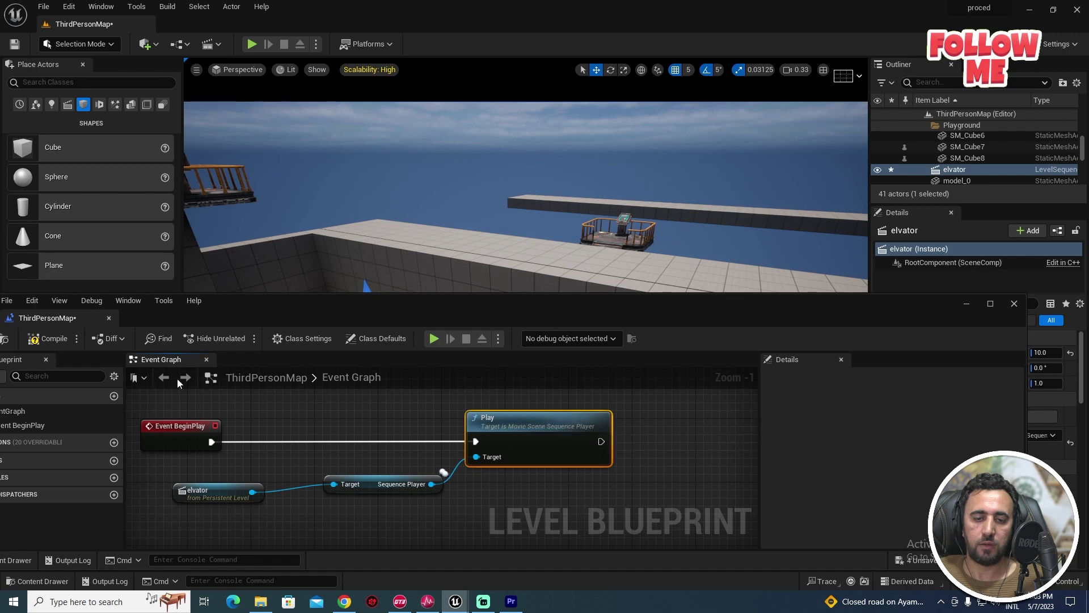
left_click(43, 341)
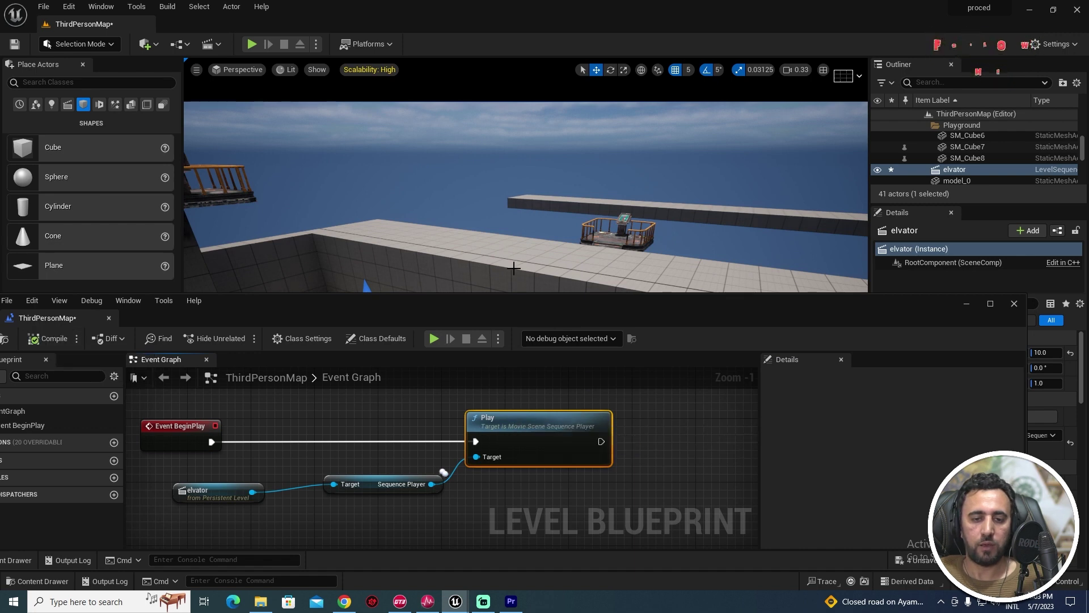
left_click_drag(513, 309, 463, 504)
Play From Here on the floor, jump onto the moving railed platform, then stop the playtest
right_click(472, 432)
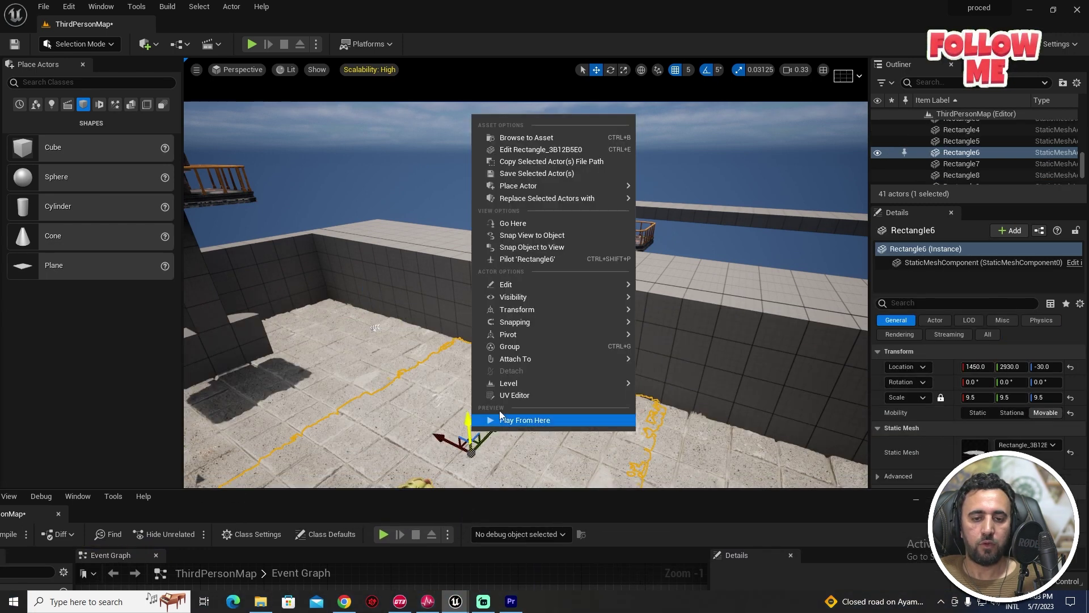
left_click(531, 423)
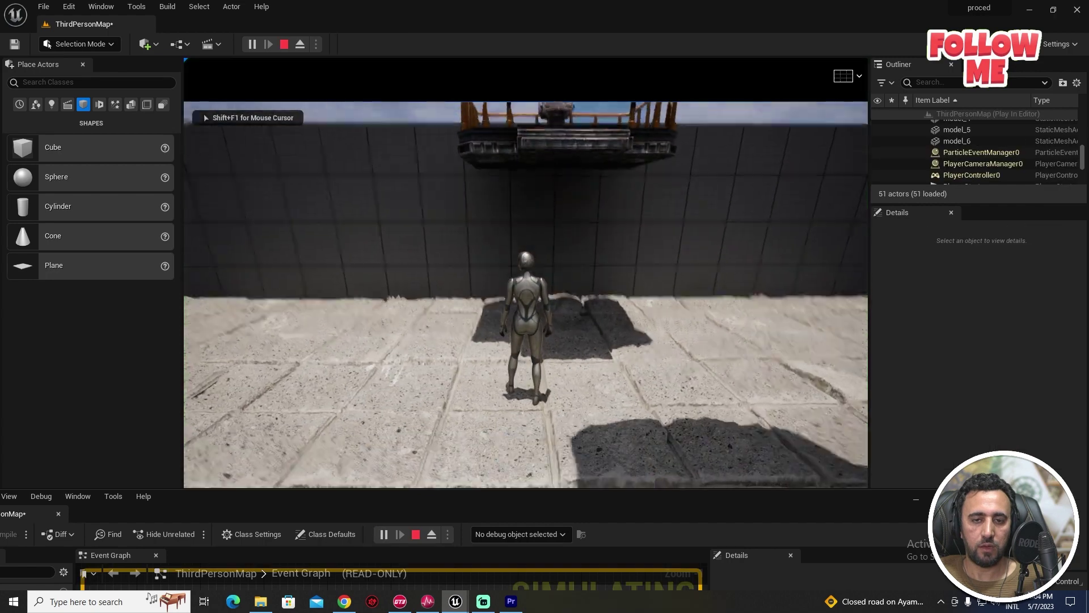
key("w")
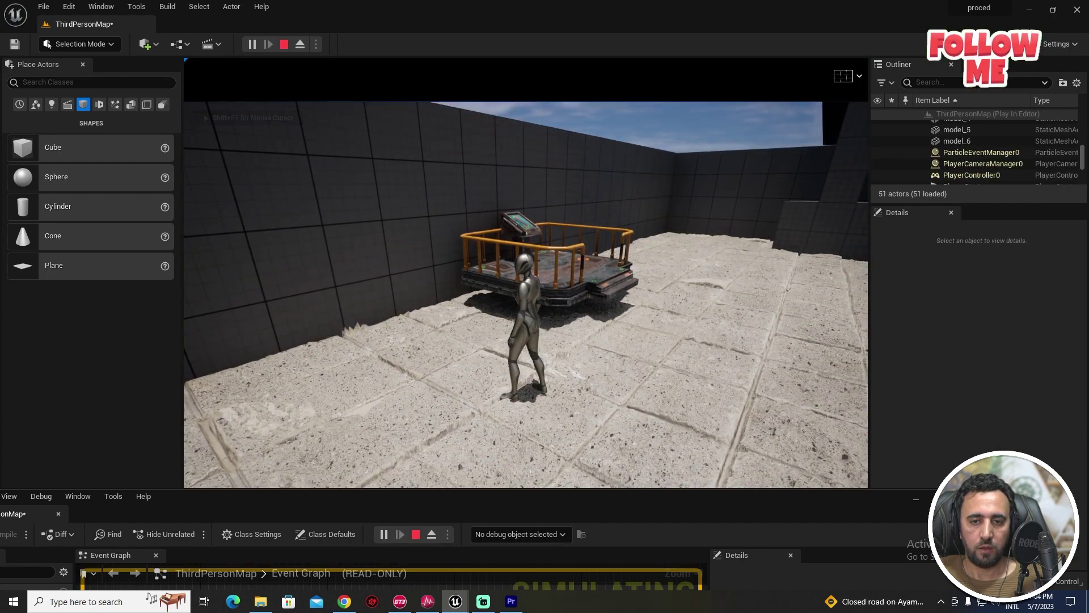
key("space")
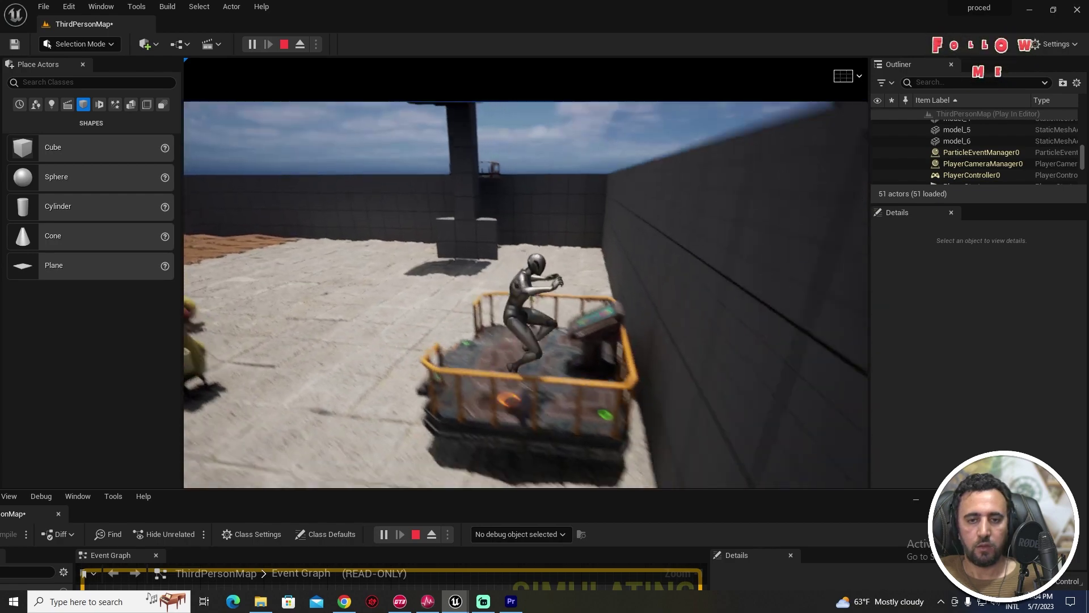
key("space")
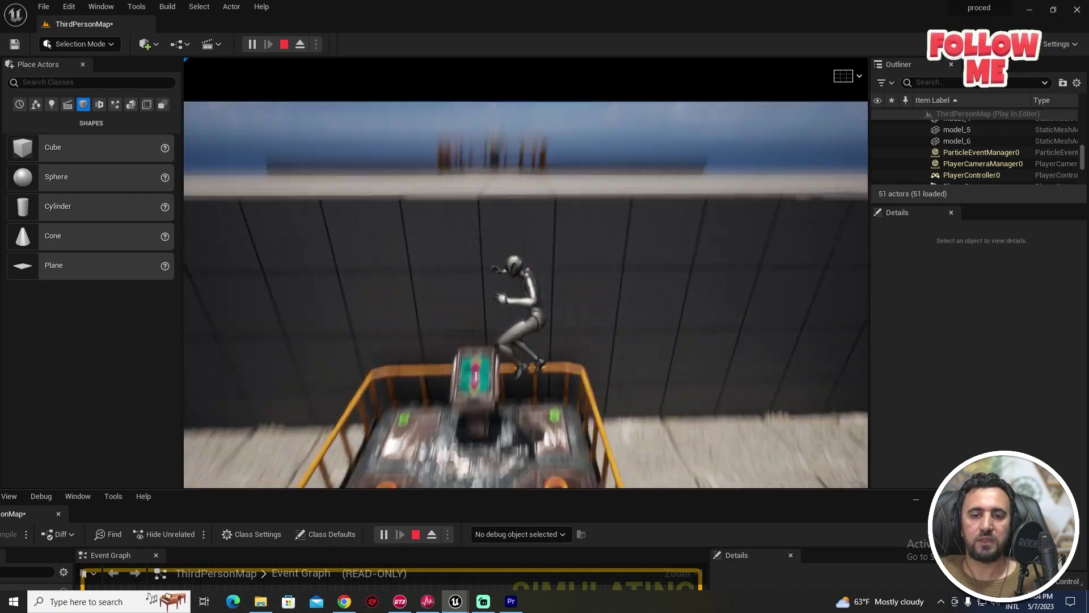
key("Escape")
Open NewLevelSequence and add a Delay node from Play's output
key("ctrl+space")
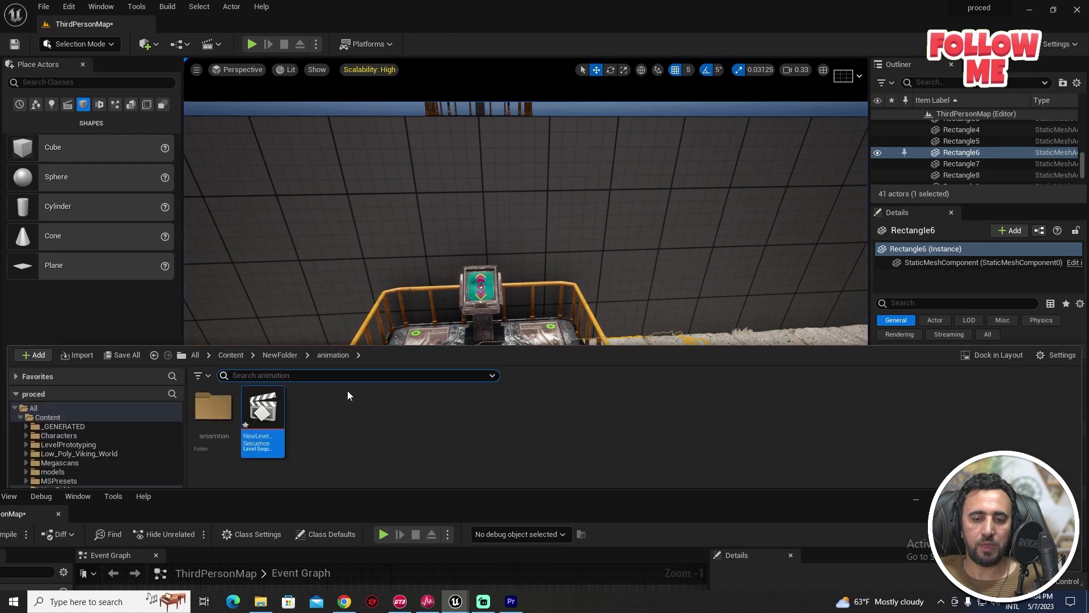
double_click(262, 405)
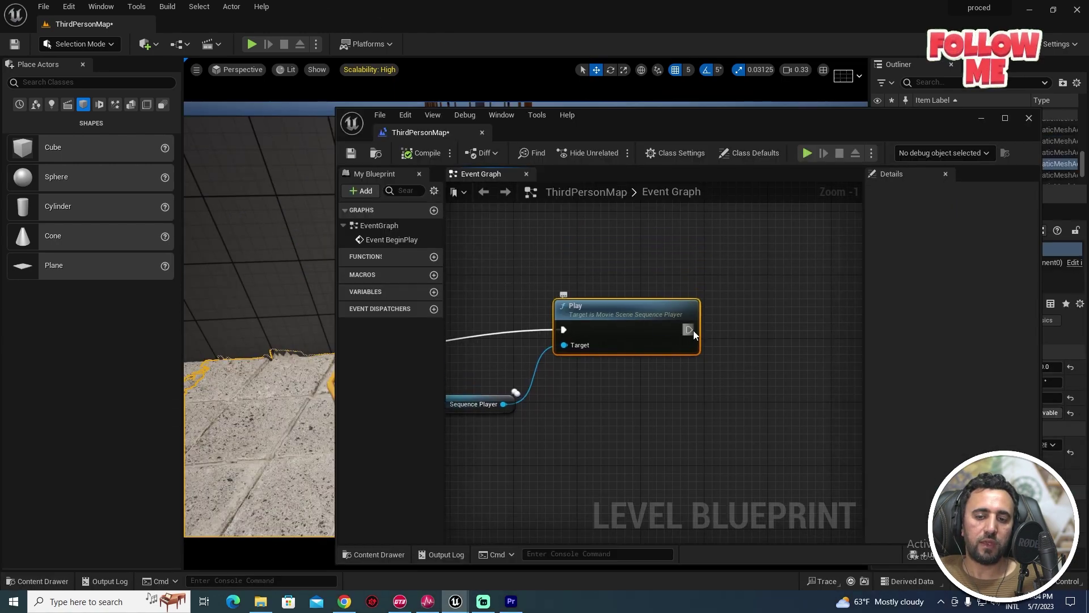
left_click_drag(689, 329, 740, 284)
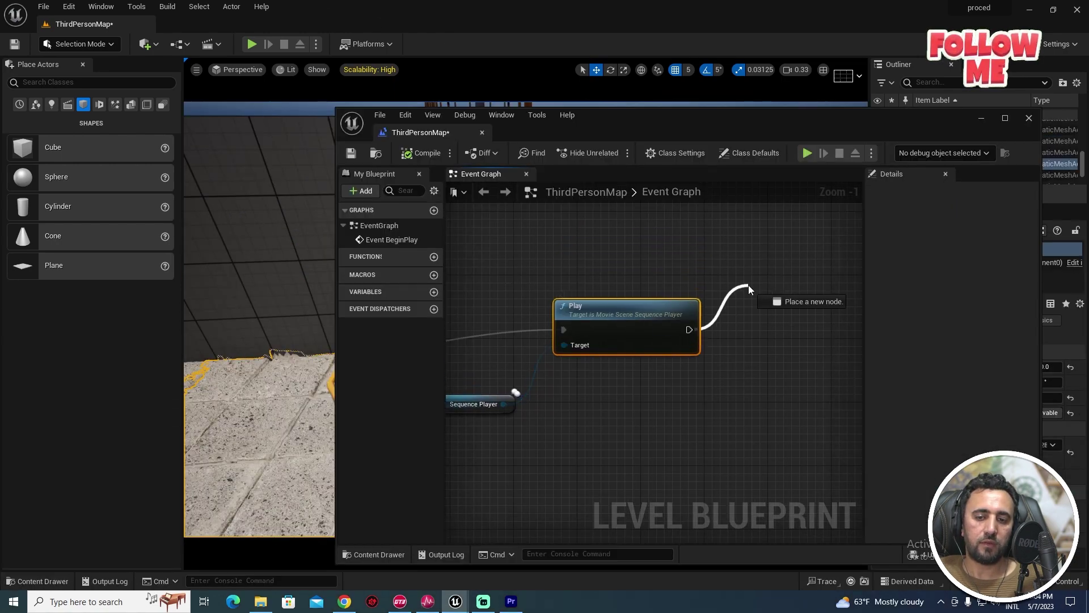
type("delay")
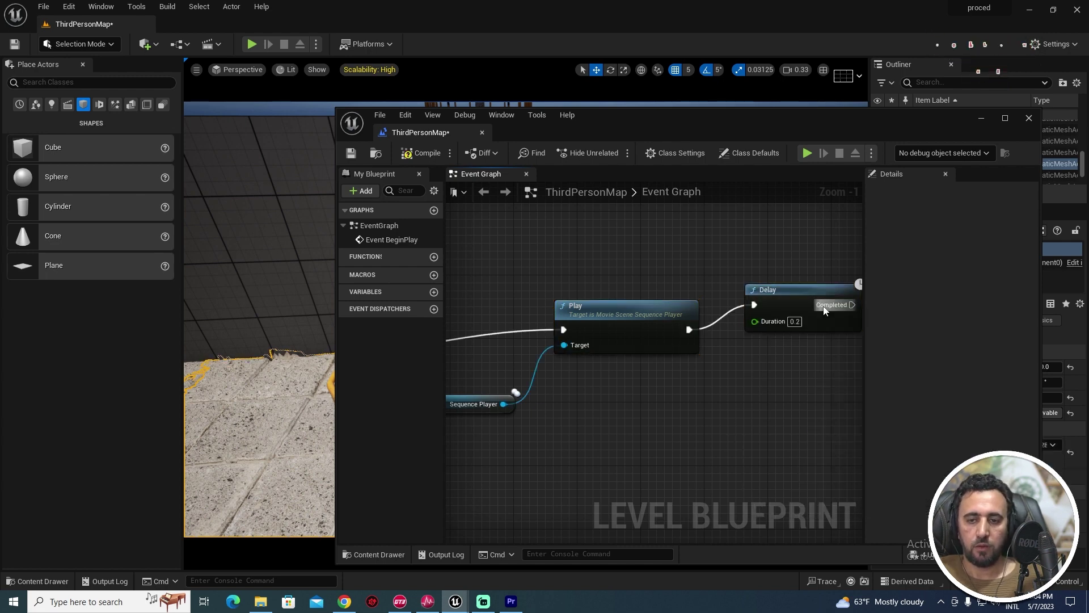
Arrange the Delay node and reroute points so the loop wire returns cleanly to Play
mouse_move(824, 310)
left_mouse_down()
mouse_move(808, 334)
mouse_move(562, 329)
left_mouse_up()
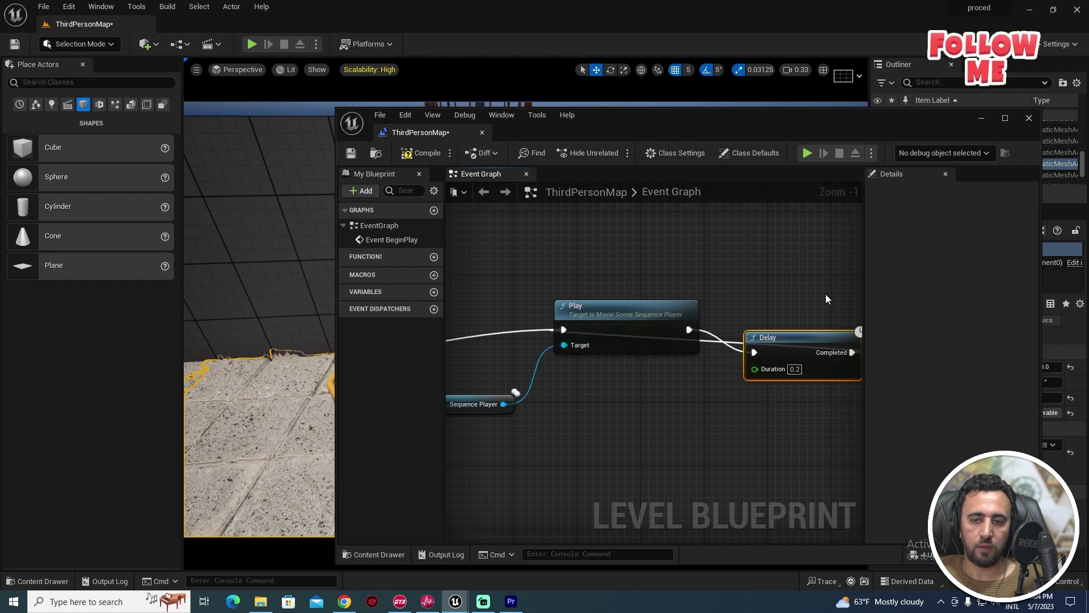
left_click_drag(788, 313, 789, 211)
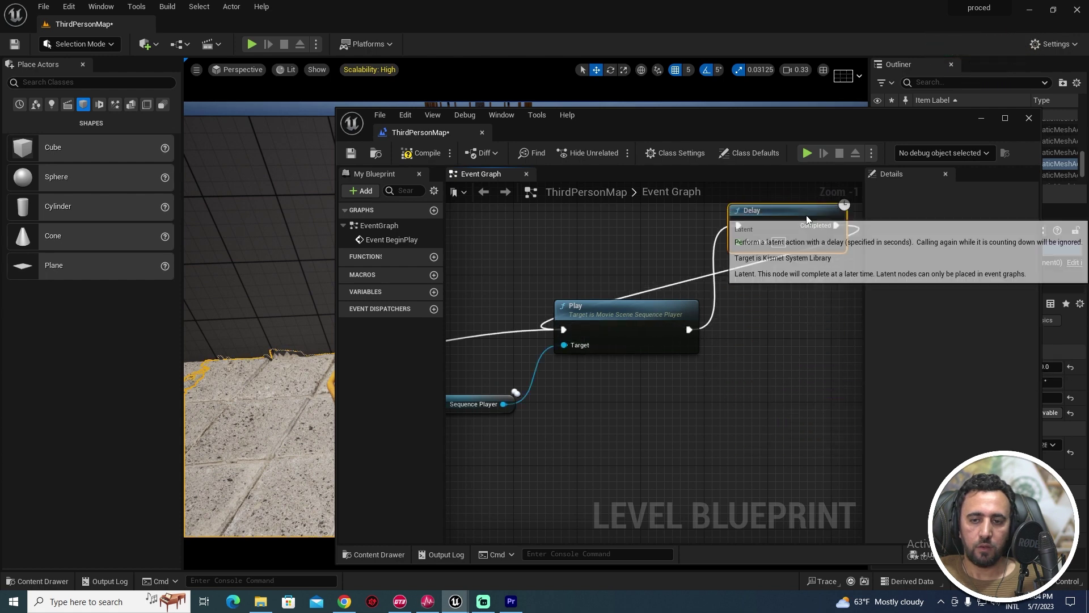
double_click(700, 277)
left_click_drag(701, 275, 712, 264)
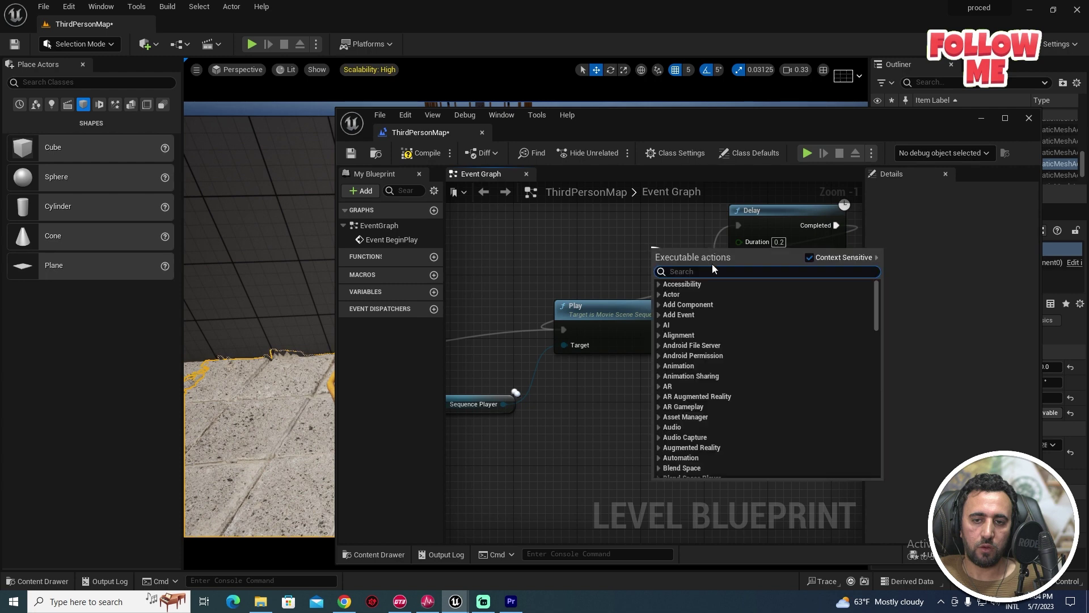
key("Escape")
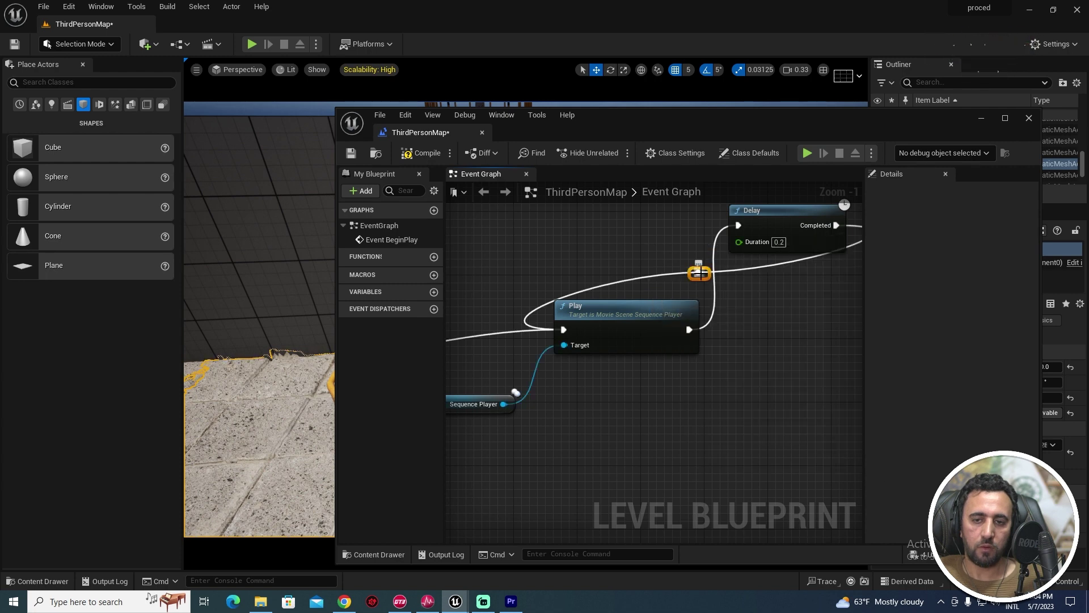
left_click_drag(699, 273, 588, 211)
right_click_drag(778, 331, 712, 434)
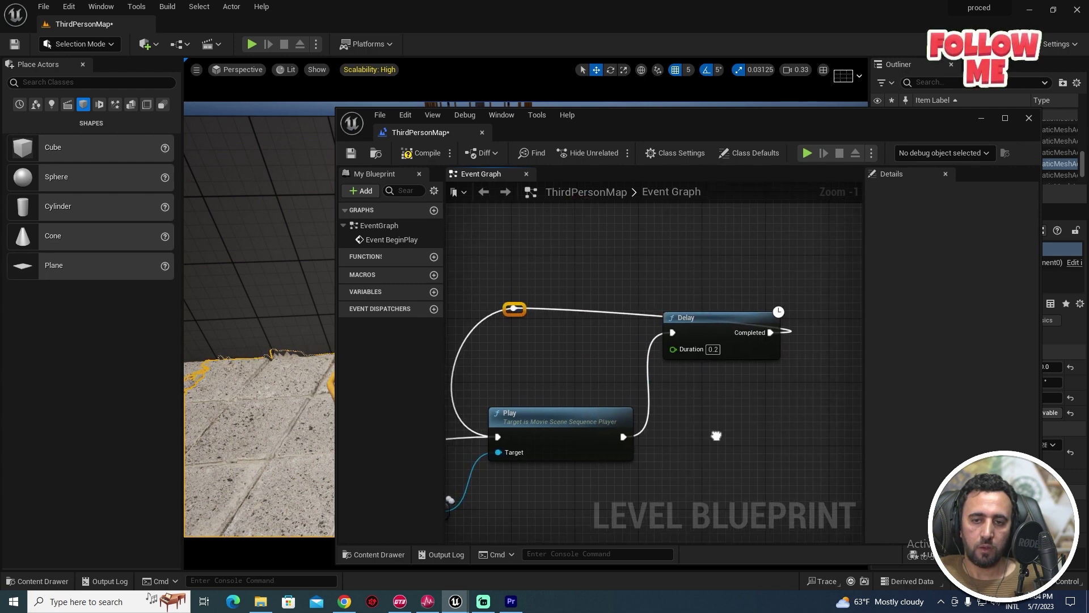
left_click_drag(675, 313, 691, 392)
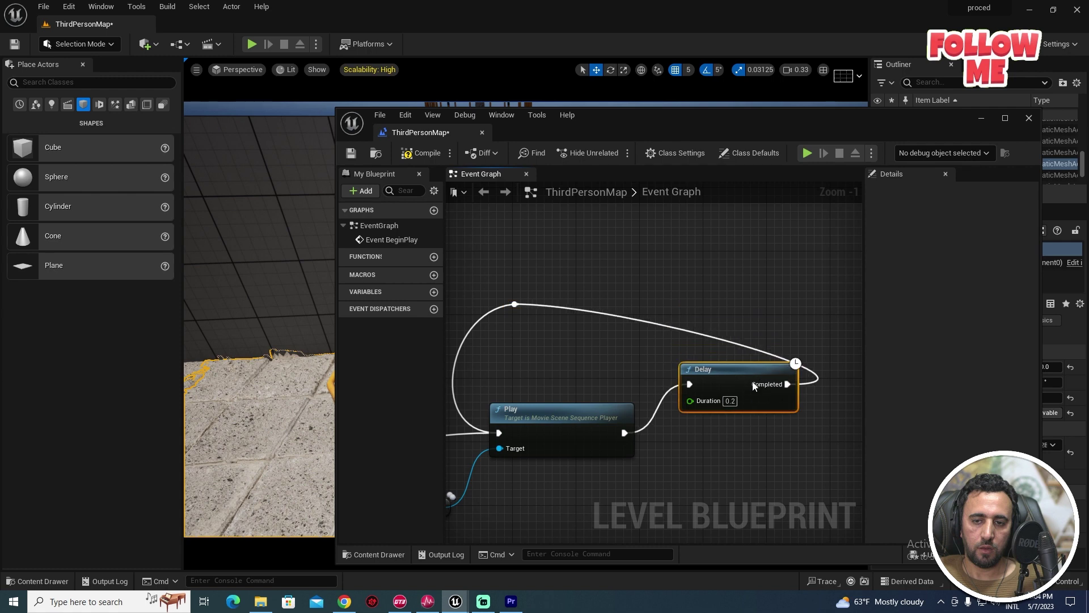
double_click(701, 340)
left_click_drag(705, 340, 721, 296)
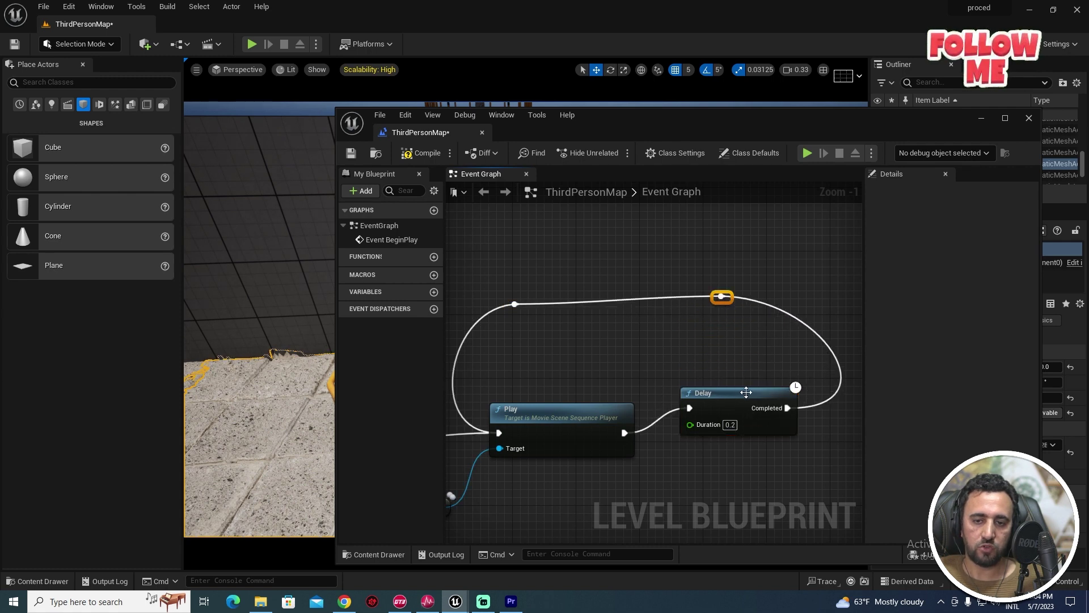
left_click_drag(720, 400, 736, 424)
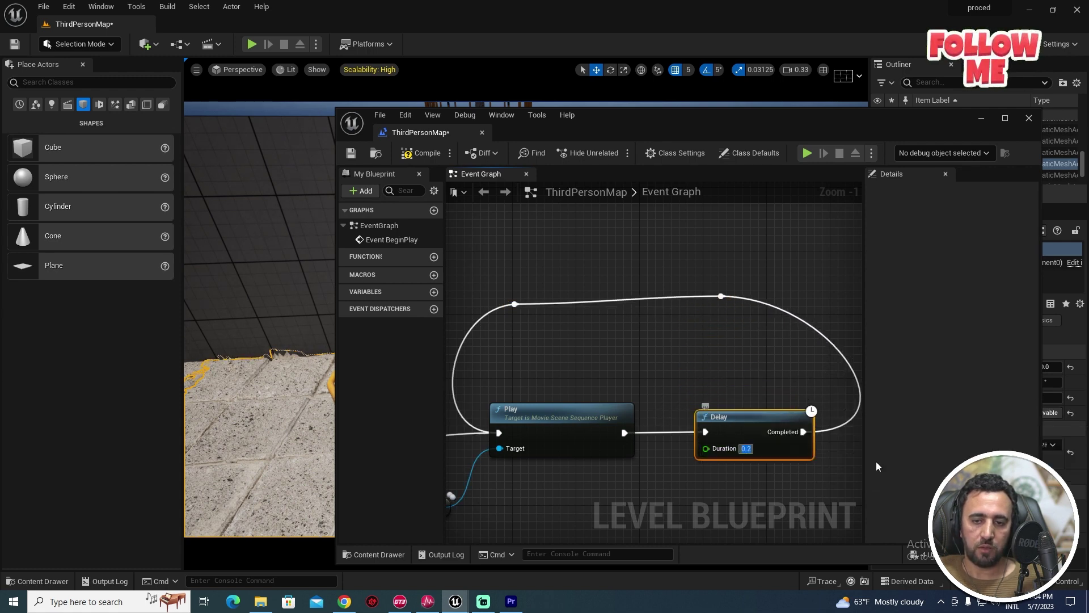
key("Escape")
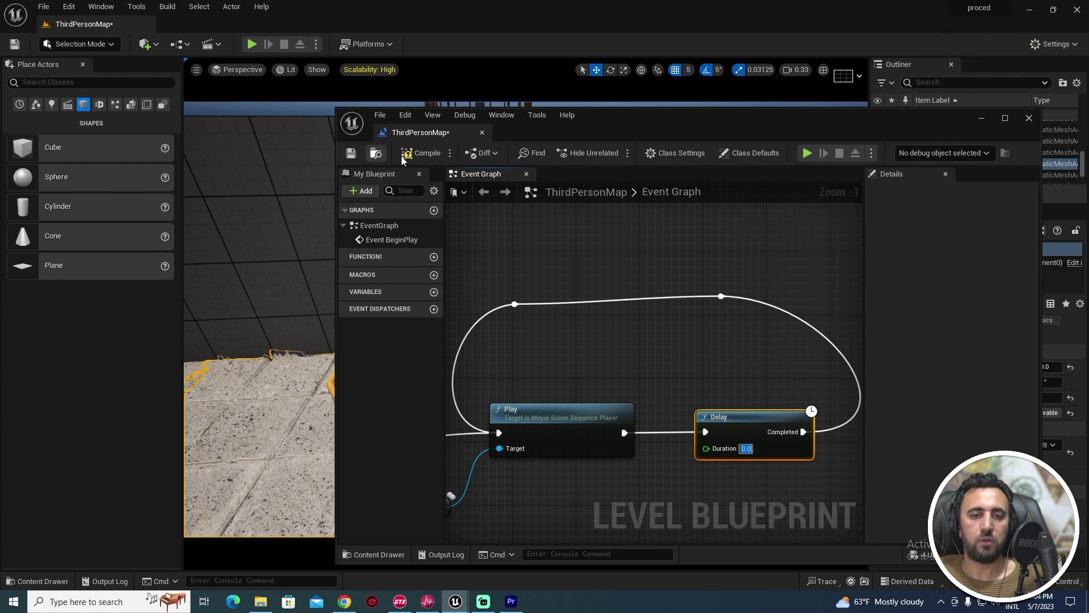
Compile the Level Blueprint, save the map, and close the Blueprint editor
left_click(421, 153)
key("ctrl+s")
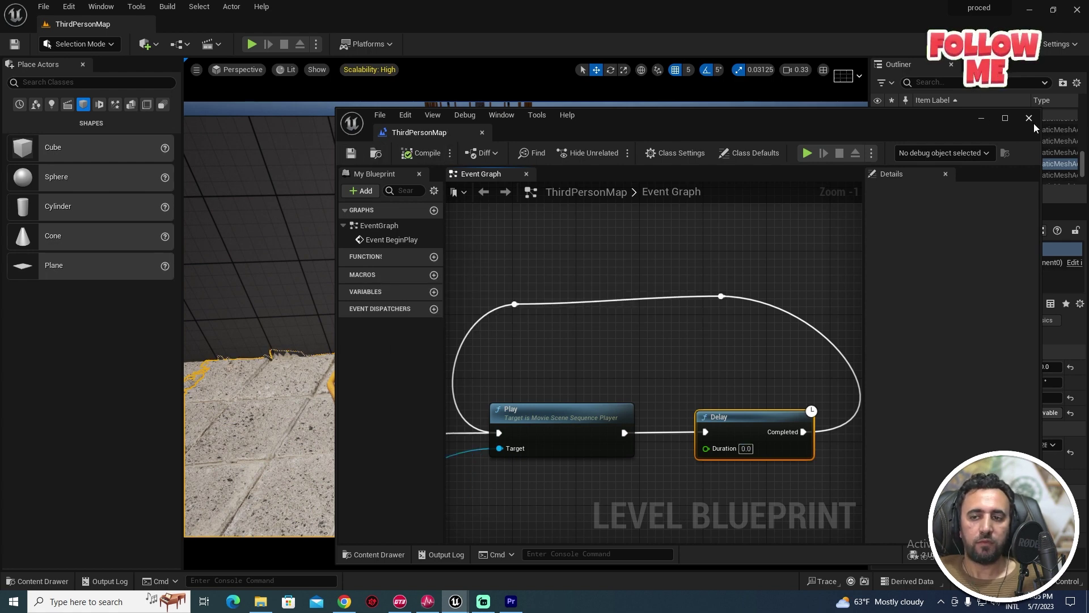
left_click(1028, 118)
Playtest the level, running forward and jumping onto the orange platform, then stepping off and back on
left_click(251, 44)
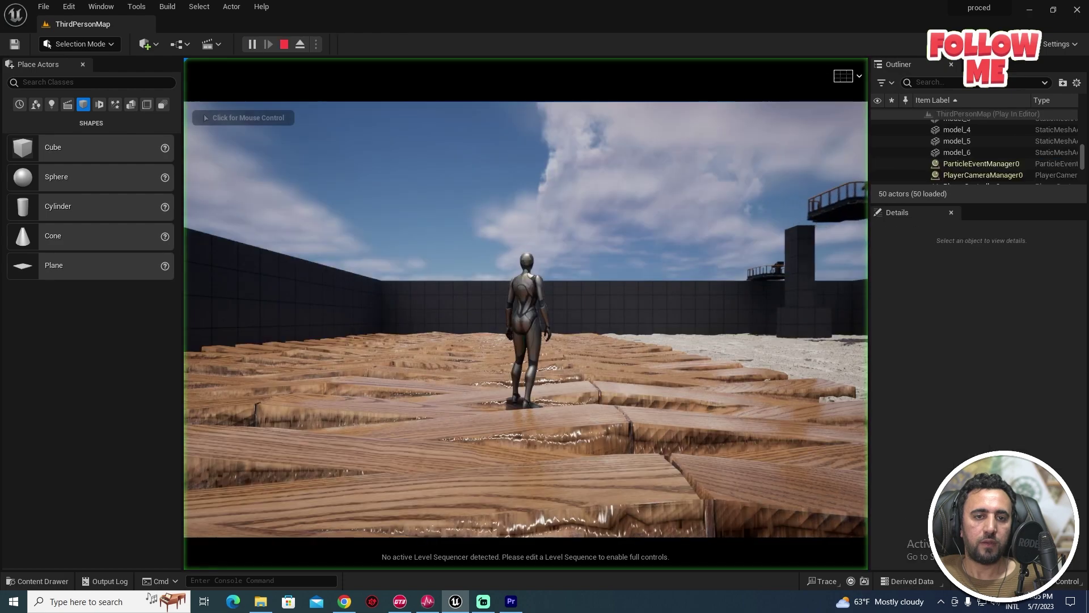
key("w")
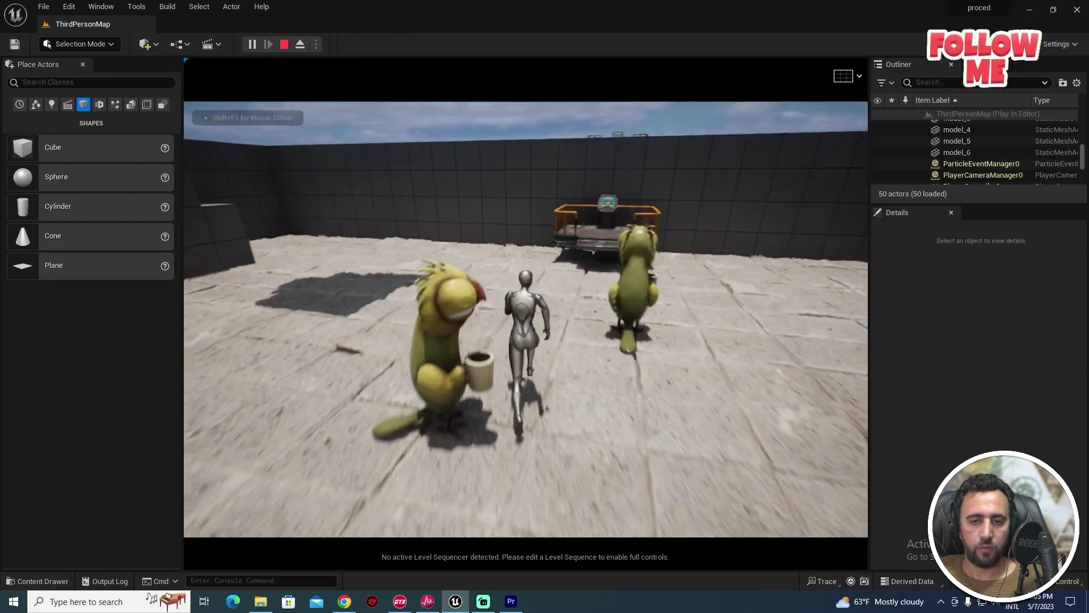
key("space")
key("s")
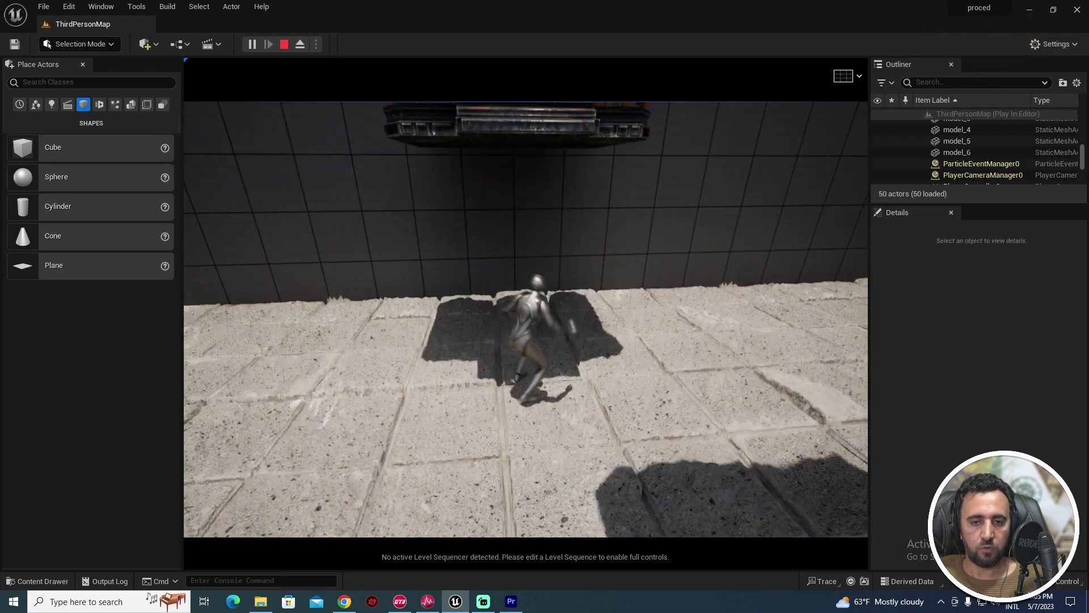
key("w")
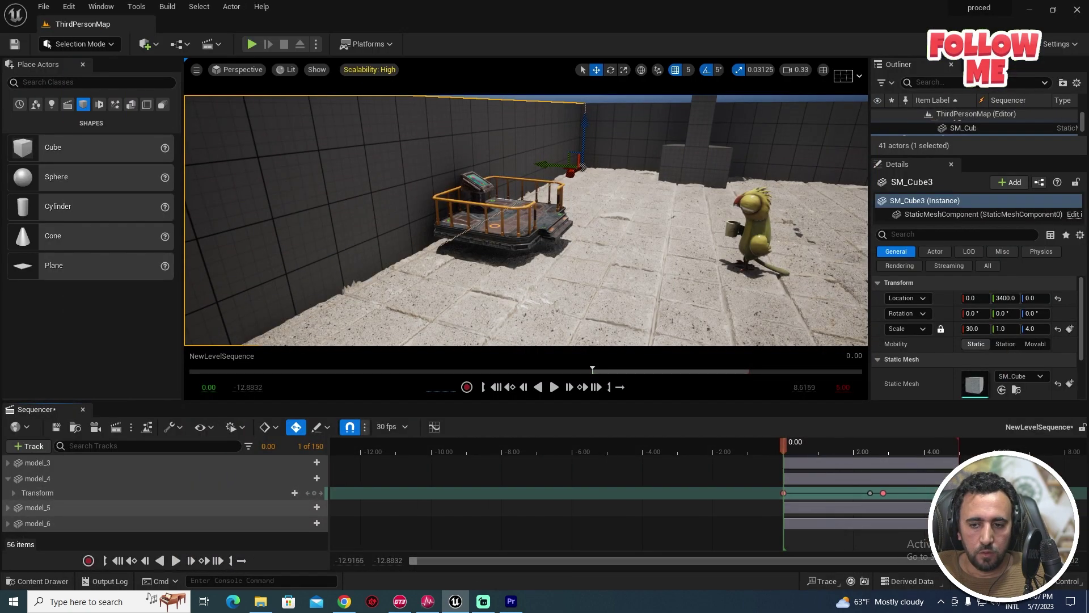
Select model_4, nudge its Transform keyframe later, and preview the sequence from the start
right_click_drag(859, 488, 670, 493)
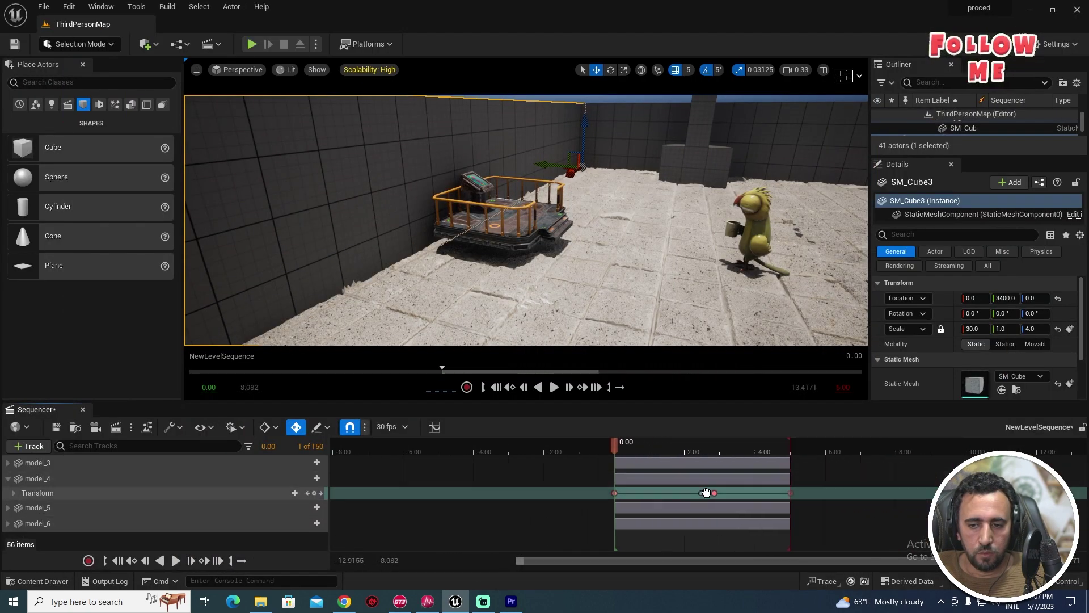
mouse_move(379, 213)
right_mouse_down()
mouse_move(594, 245)
mouse_move(671, 182)
right_mouse_up()
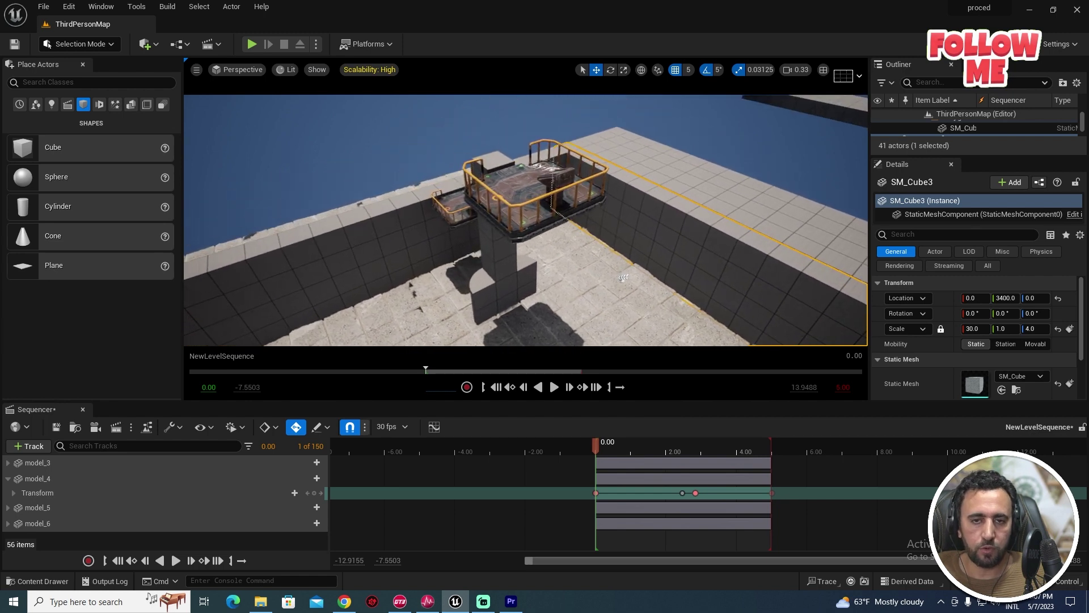
left_click(38, 478)
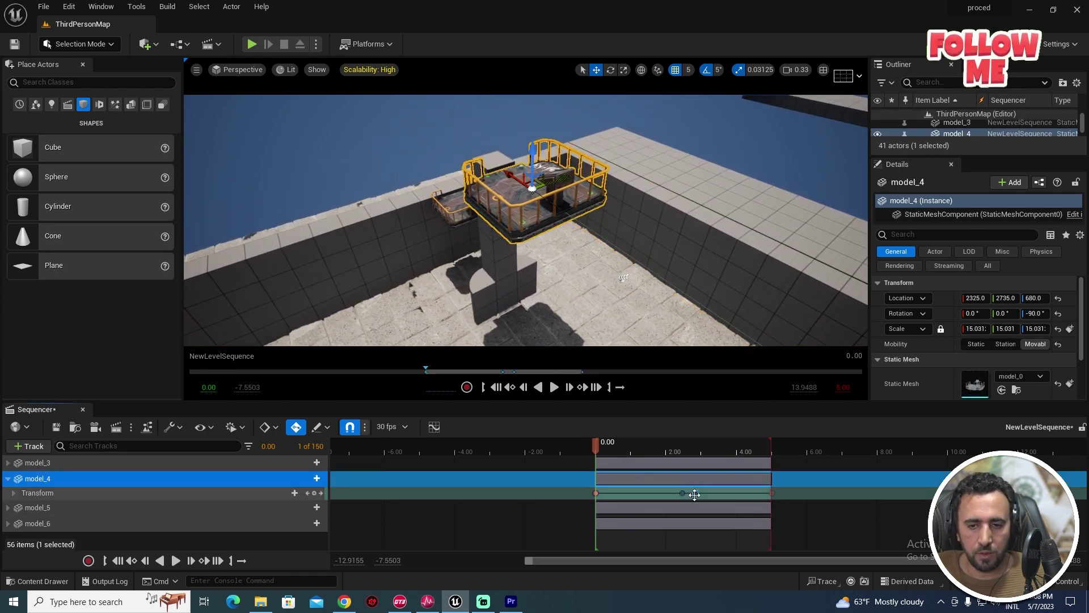
left_click_drag(695, 492, 706, 494)
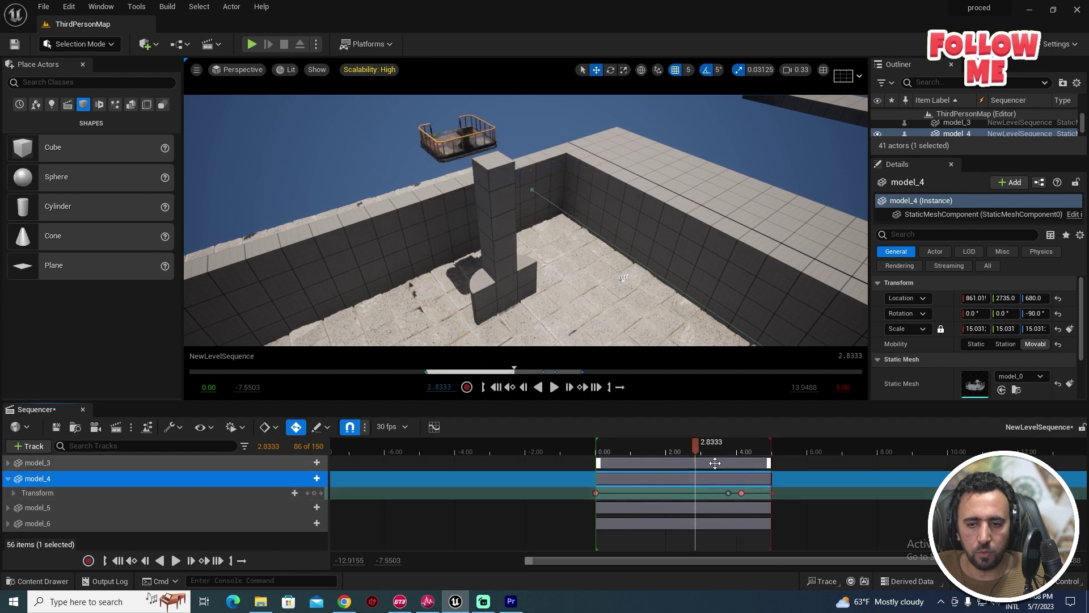
key("space")
left_click_drag(681, 447, 596, 461)
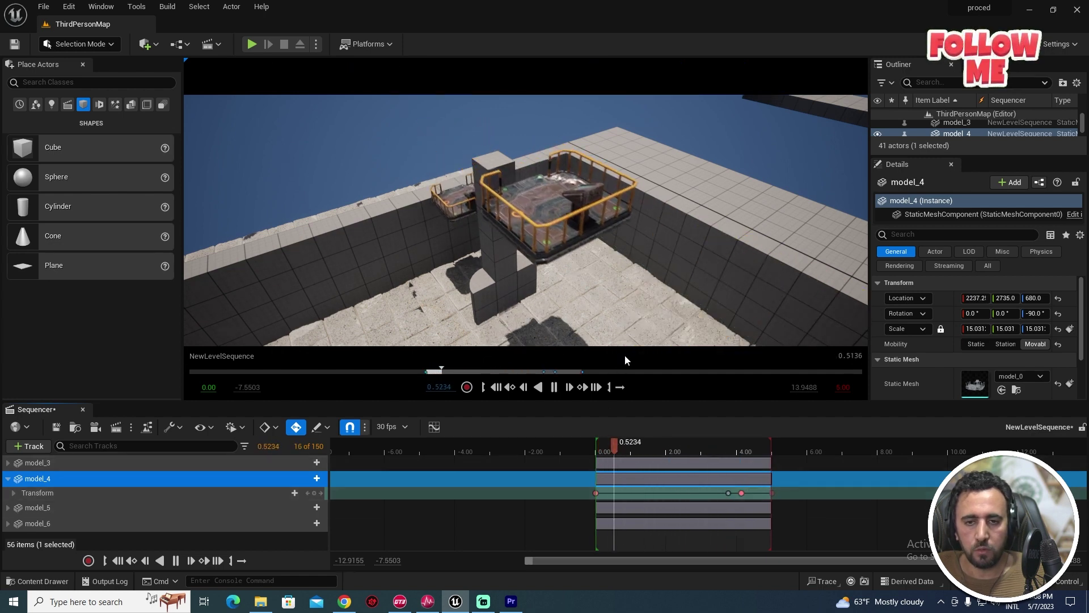
key("space")
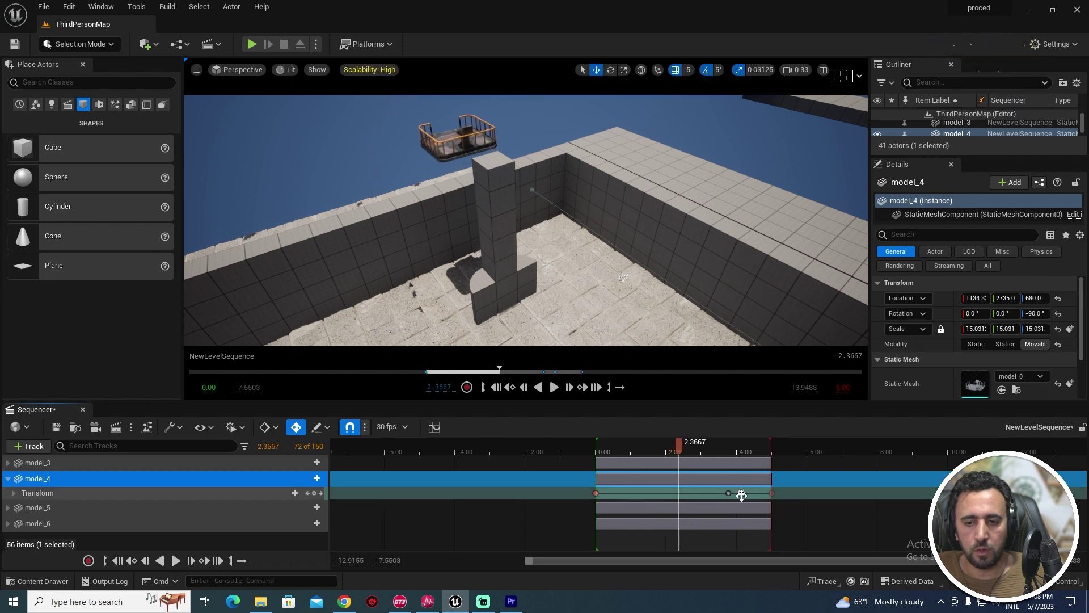
Move model_4's Transform key earlier to about 1.83 seconds and preview the retimed motion
left_click_drag(729, 493, 686, 493)
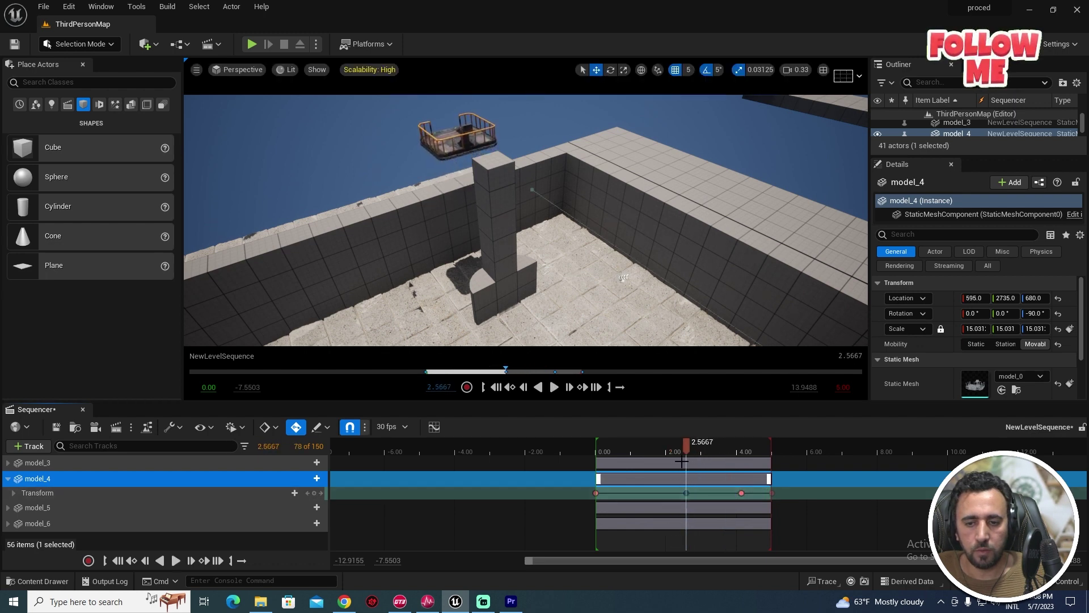
left_click(681, 462)
key("space")
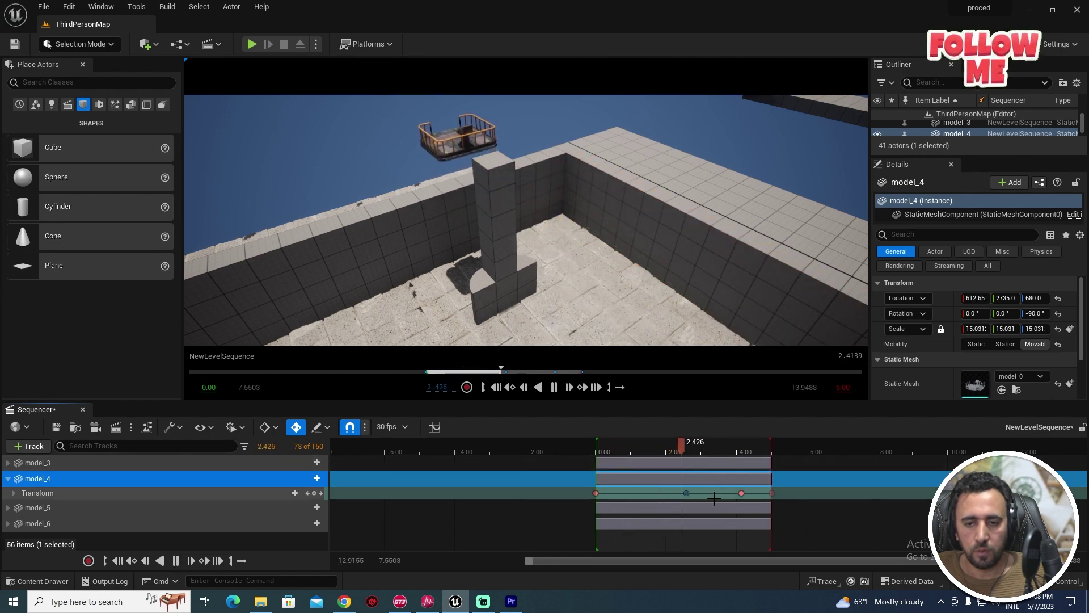
key("space")
mouse_move(711, 498)
left_mouse_down()
mouse_move(697, 498)
mouse_move(735, 491)
mouse_move(645, 493)
left_mouse_up()
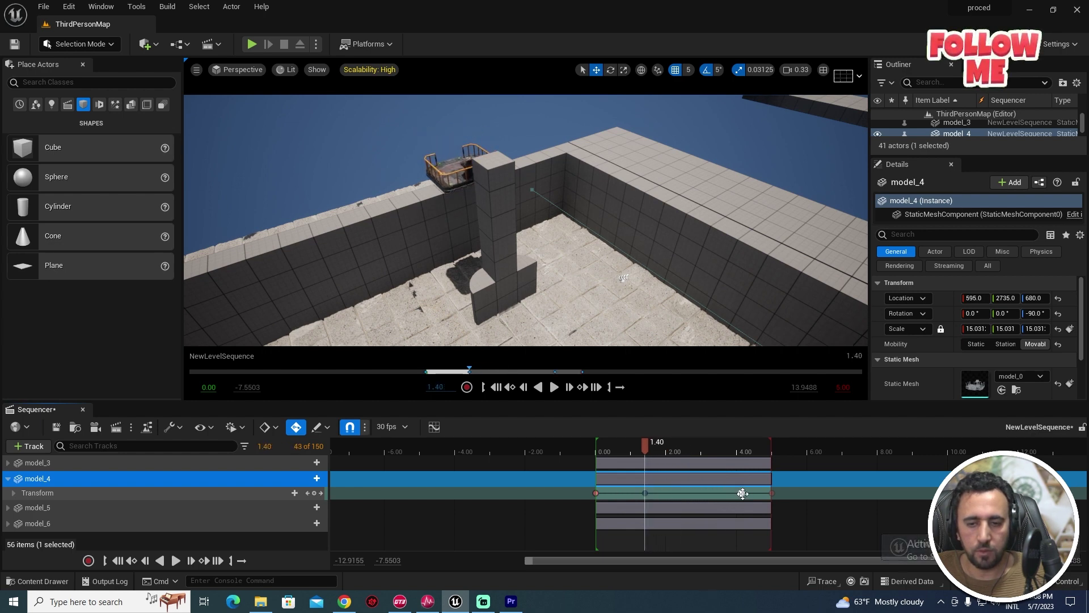
left_click_drag(743, 493, 660, 493)
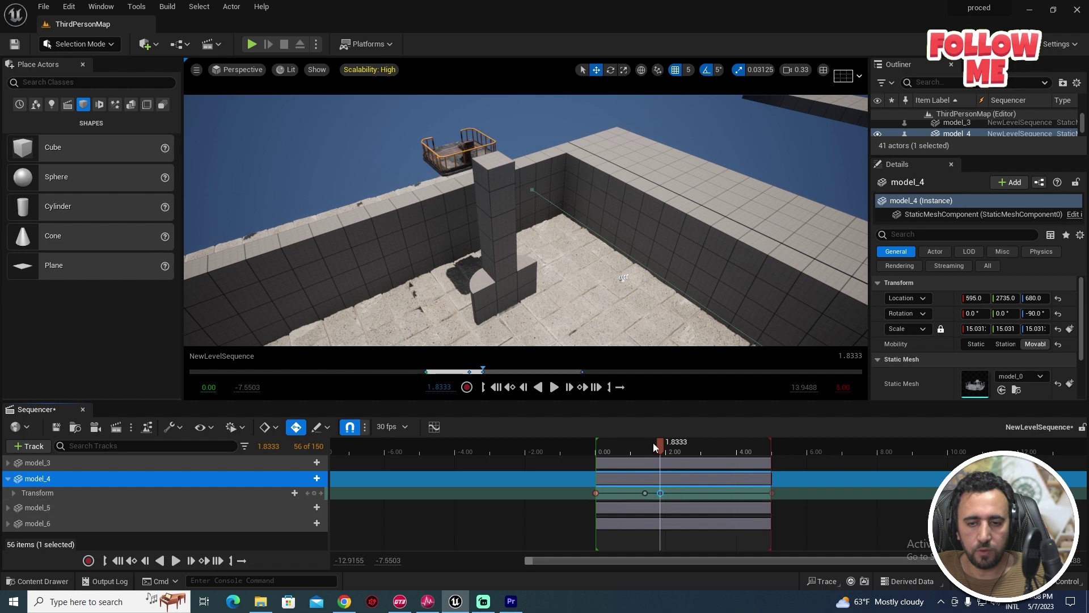
key("space")
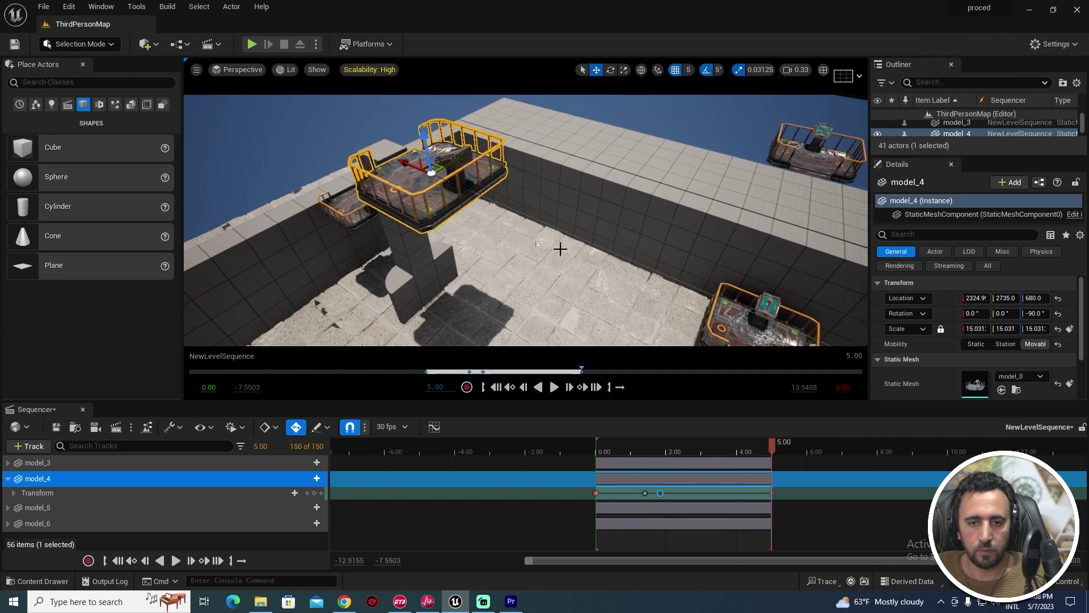
left_click_drag(609, 448, 630, 448)
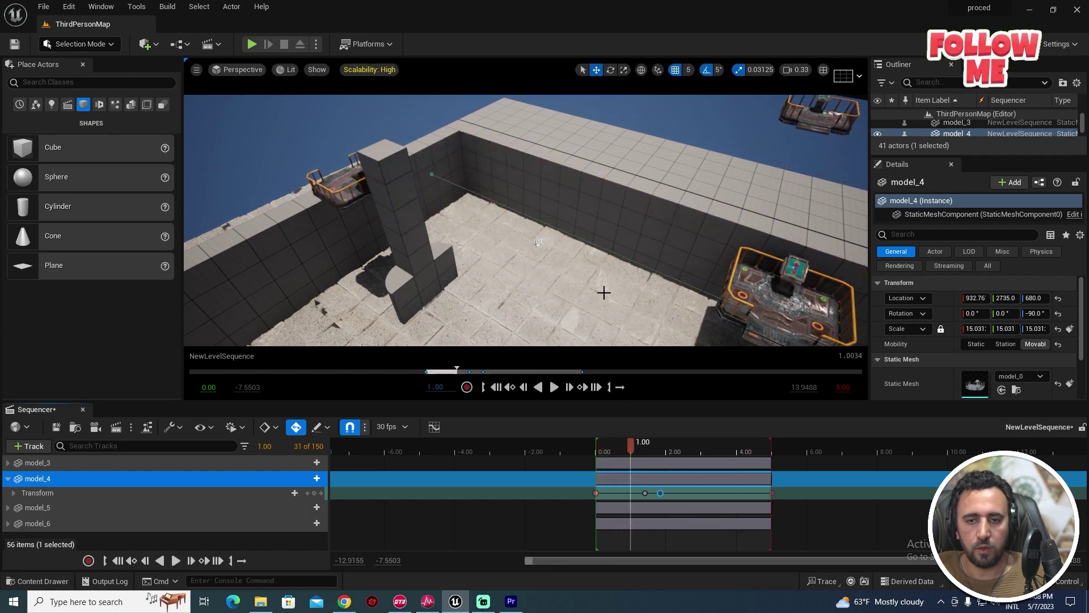
right_click_drag(551, 201, 583, 340)
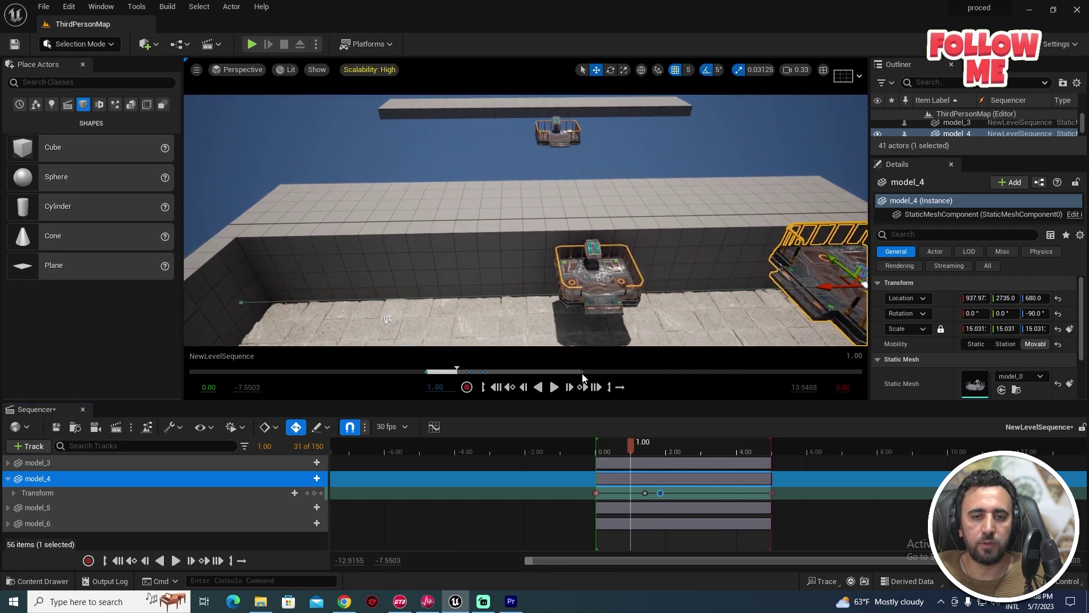
Start a Play From Here session at the viewport spot in fullscreen
right_click(499, 287)
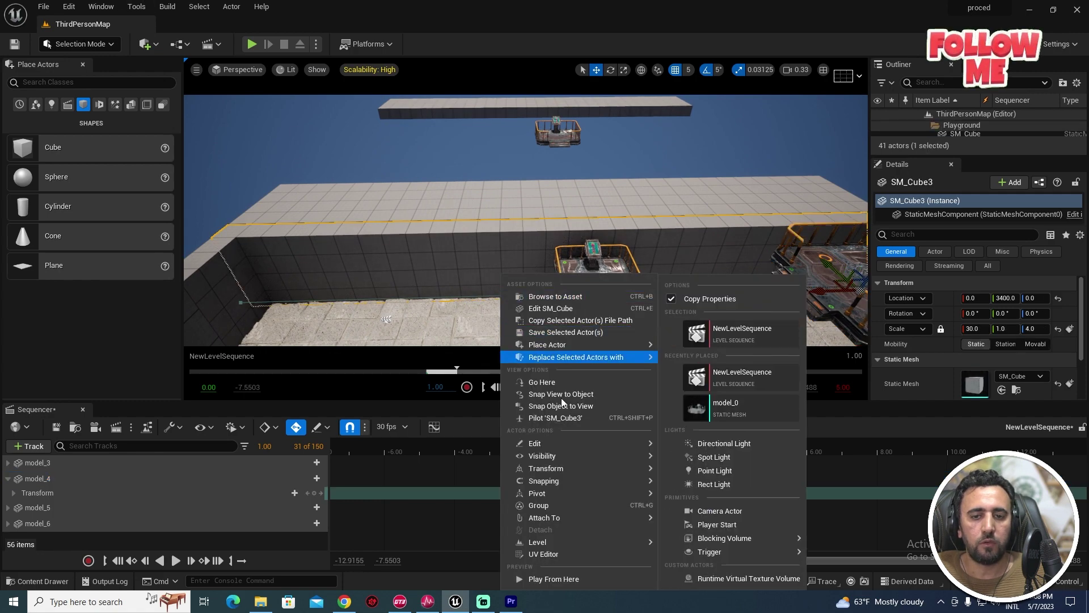
left_click(542, 576)
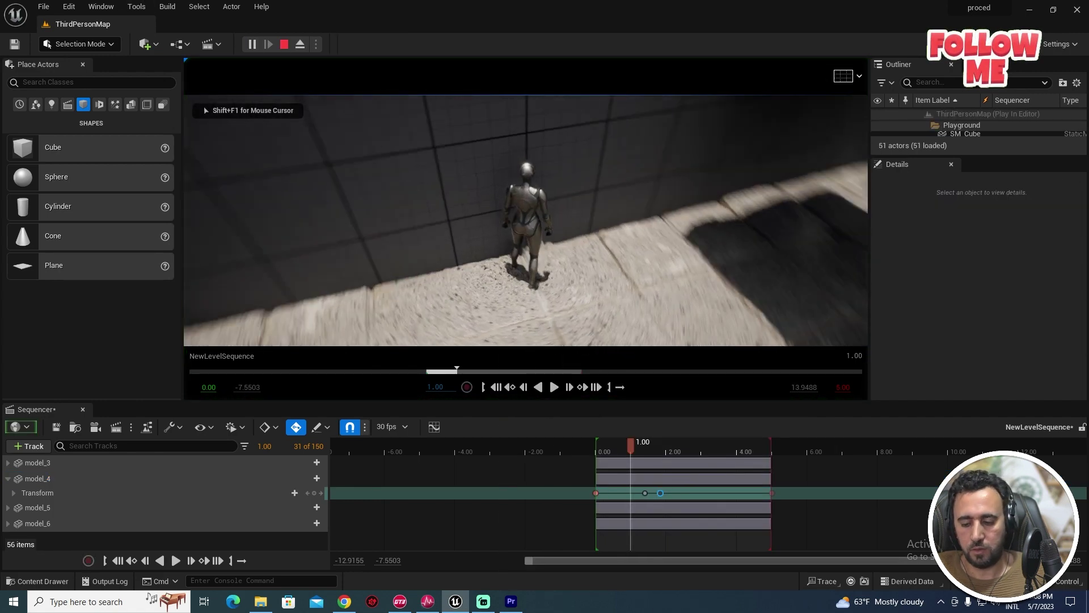
key("F11")
left_click(545, 283)
Run and jump onto the railed platform, then leap off and run along the grey walkway
key("w")
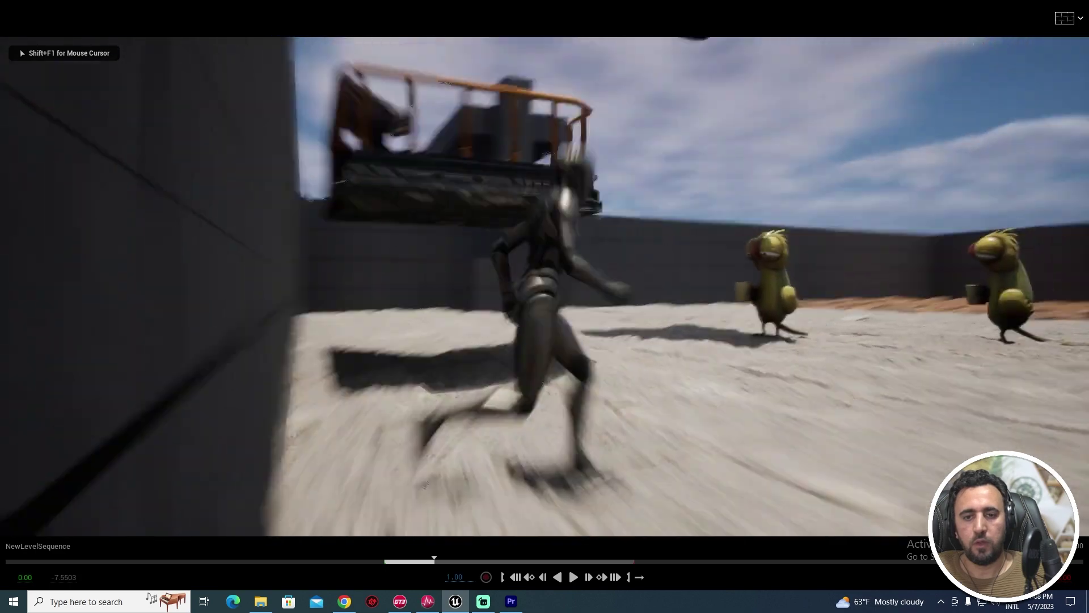
key("space")
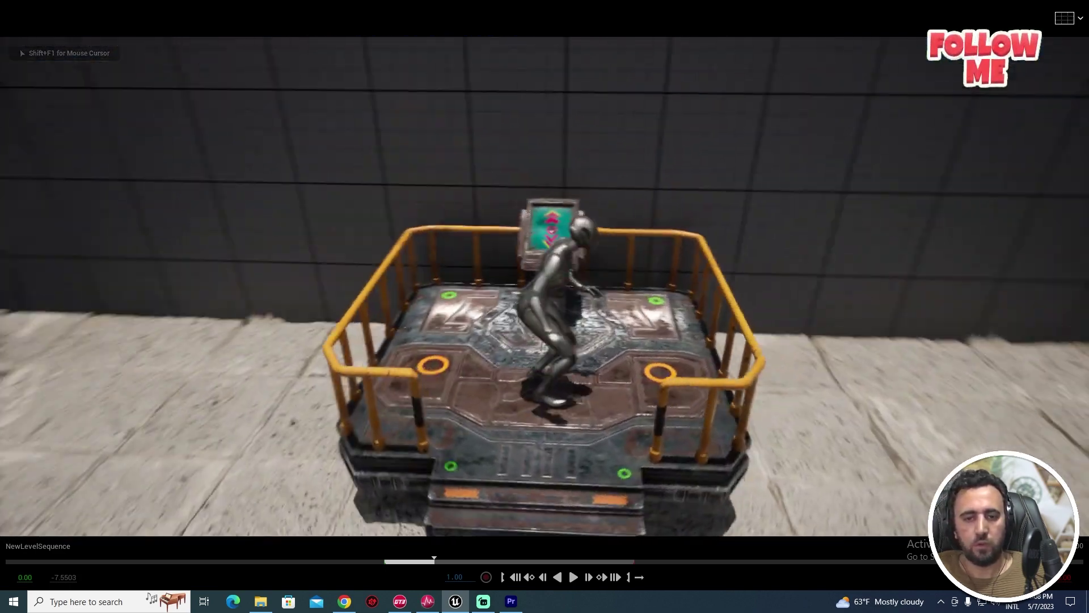
key("space")
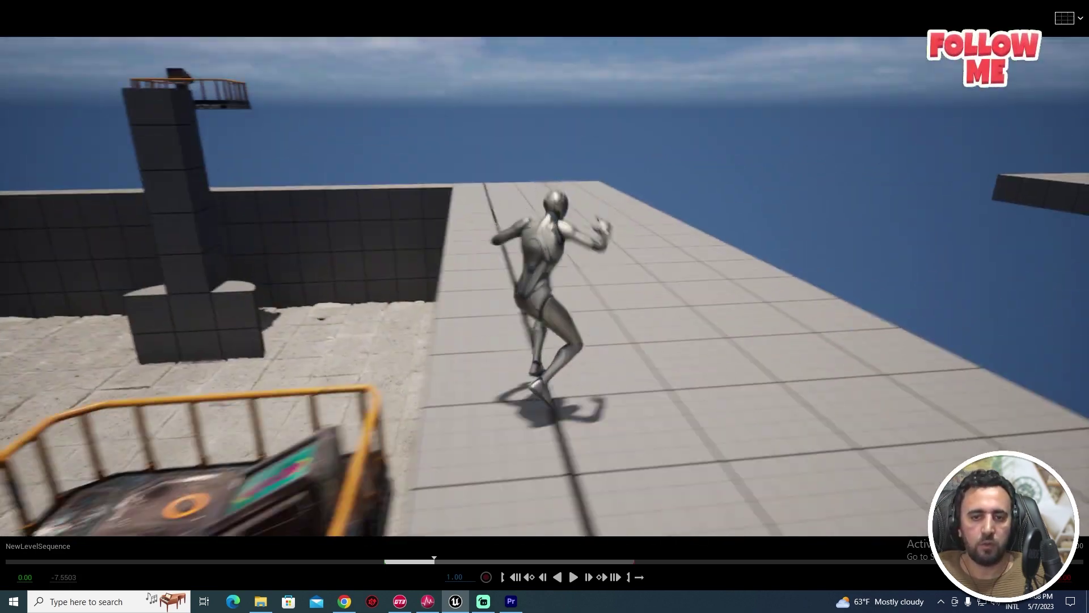
key("w")
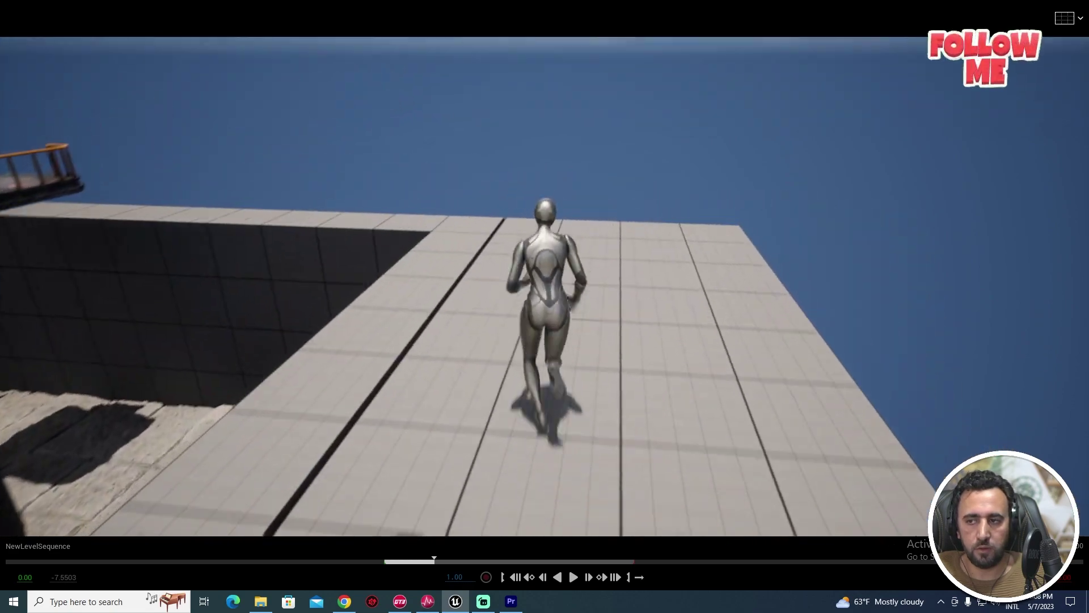
key("w")
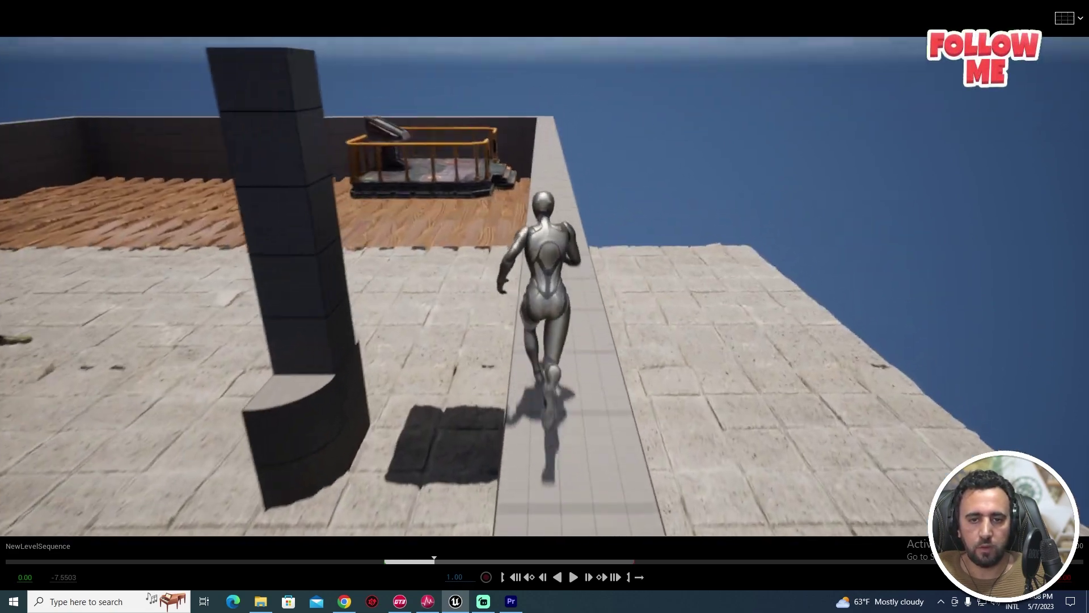